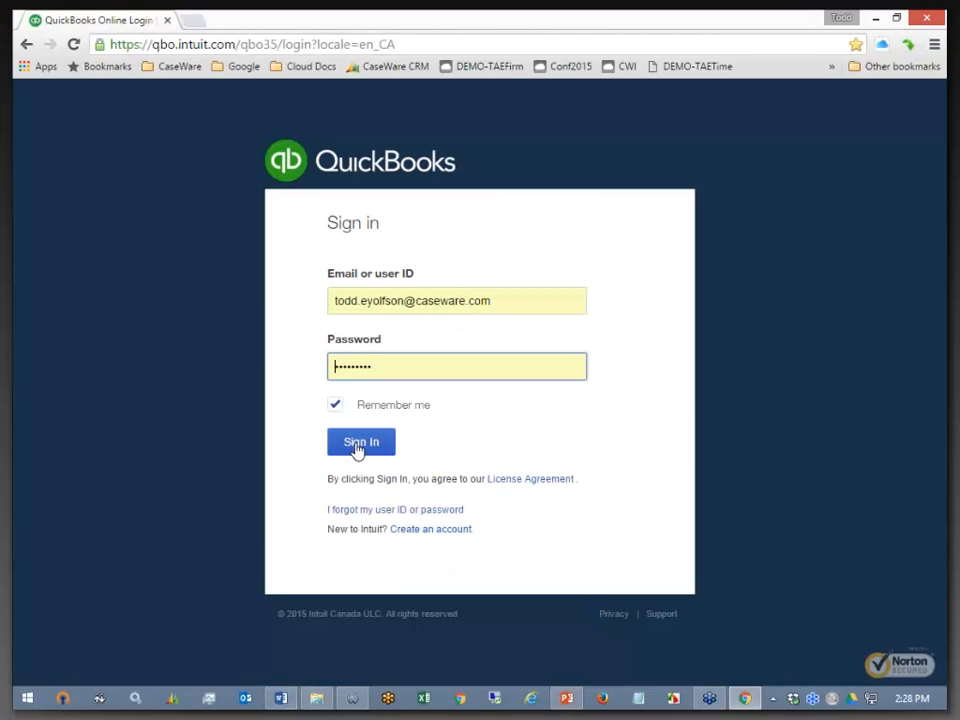
# - Sign in to QuickBooks Online Accountant to show its client list
pyautogui.click(357, 446)
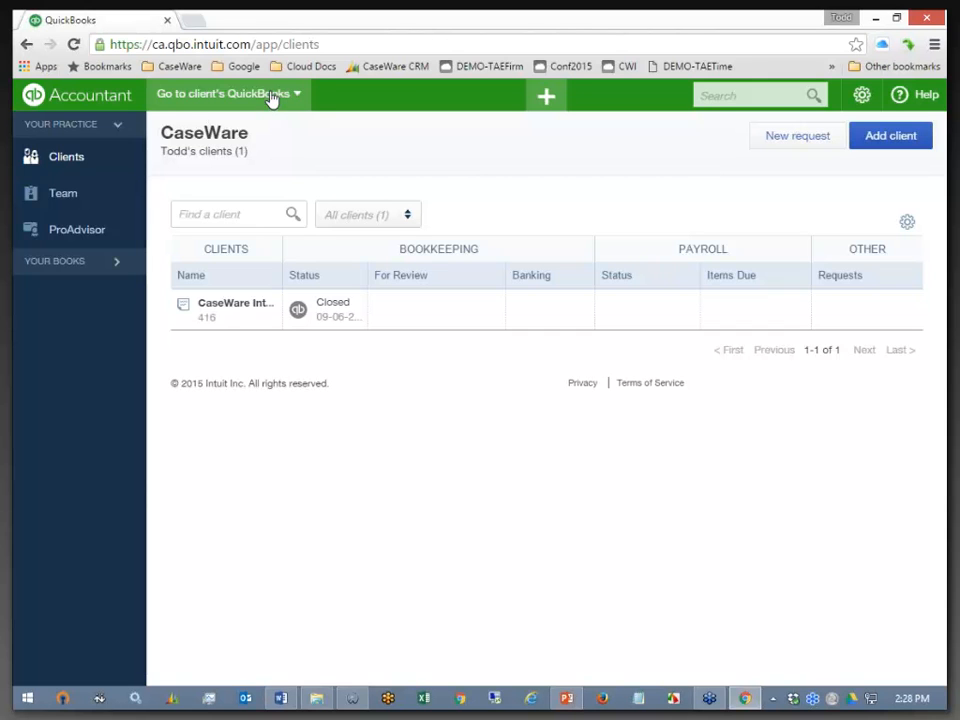
# - Open the QuickBooks Online Clients list, then switch back to the CaseWare trial balance
pyautogui.click(70, 159)
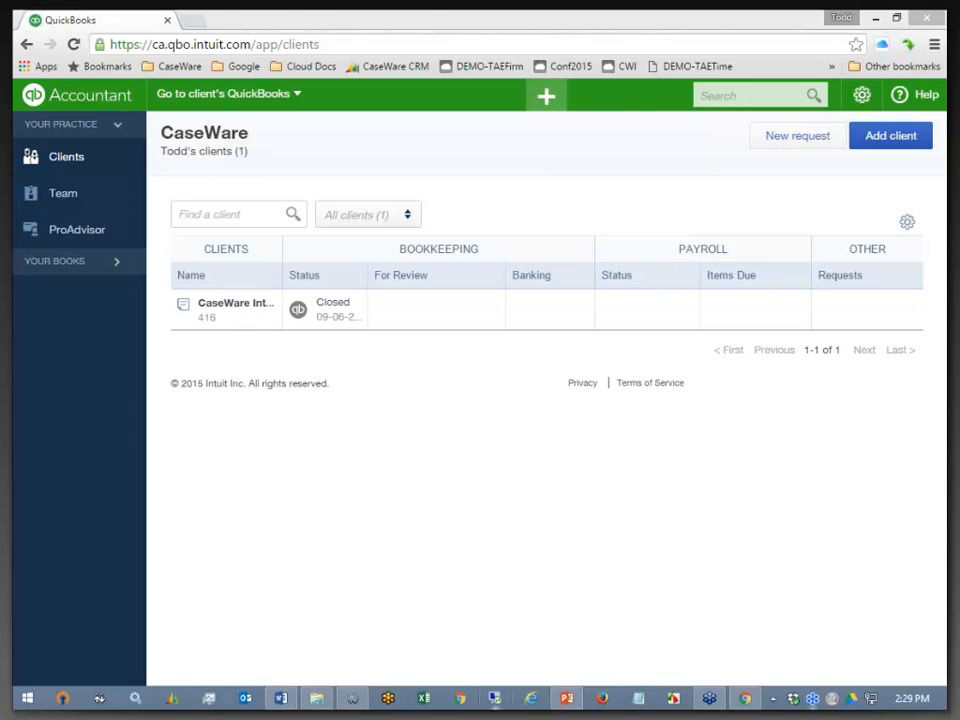
pyautogui.click(358, 698)
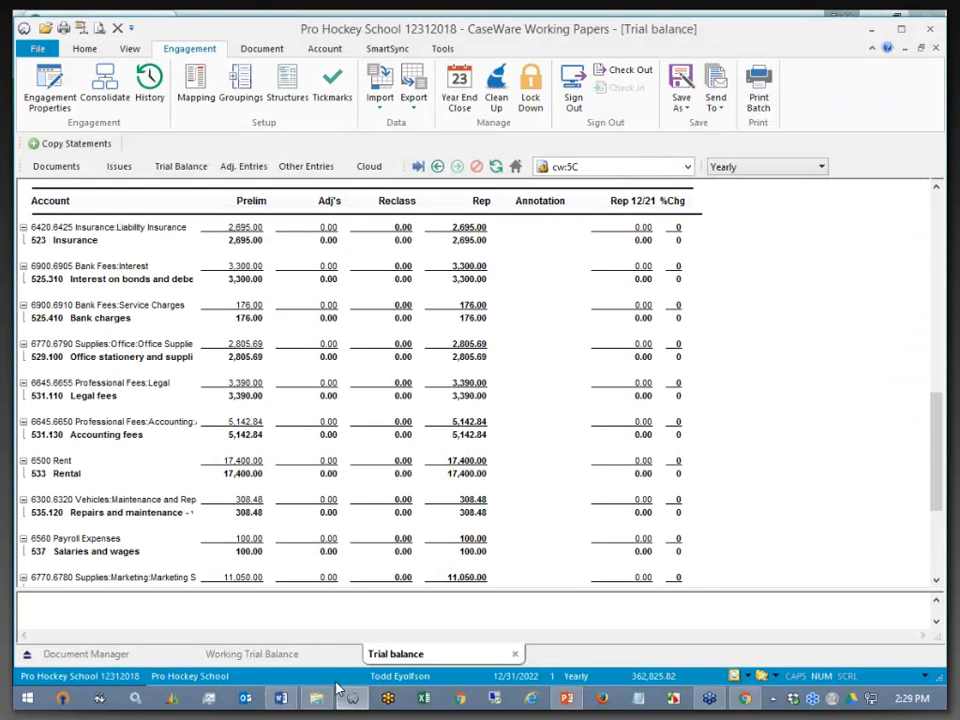
# - Show the SmartSync ribbon, then load the CaseWare Cloud login from the DEMO-TAETime bookmark
pyautogui.click(387, 48)
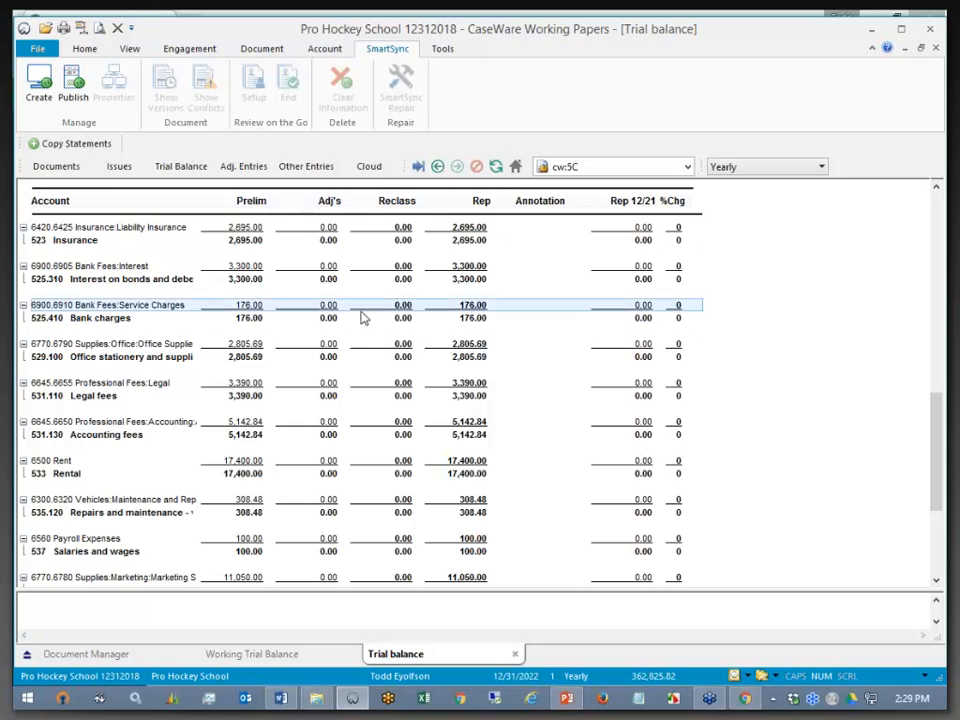
pyautogui.click(745, 698)
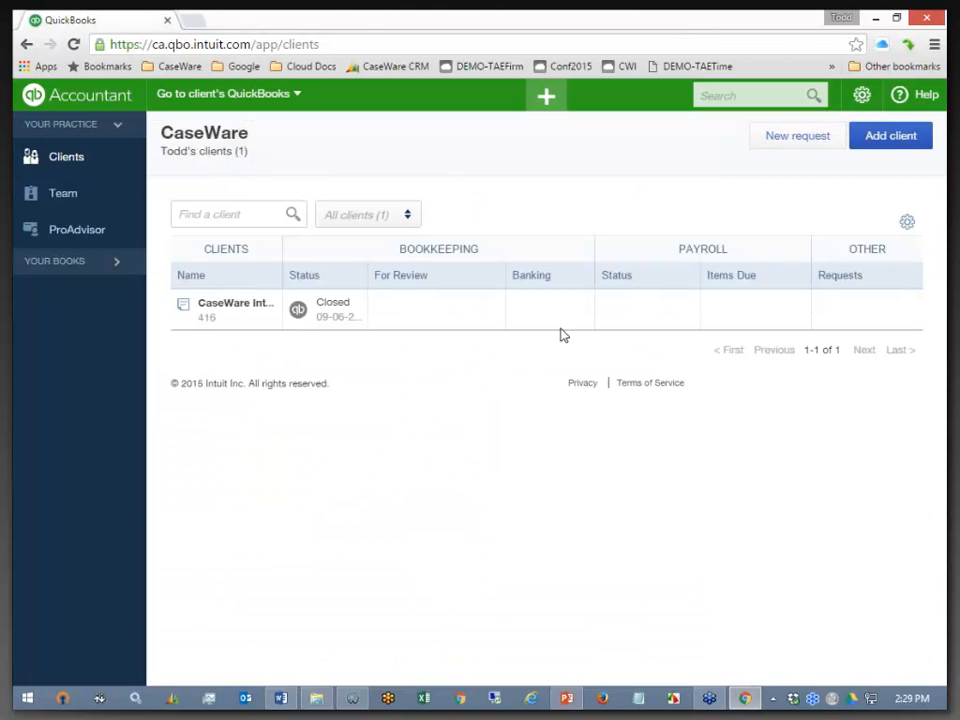
pyautogui.click(697, 67)
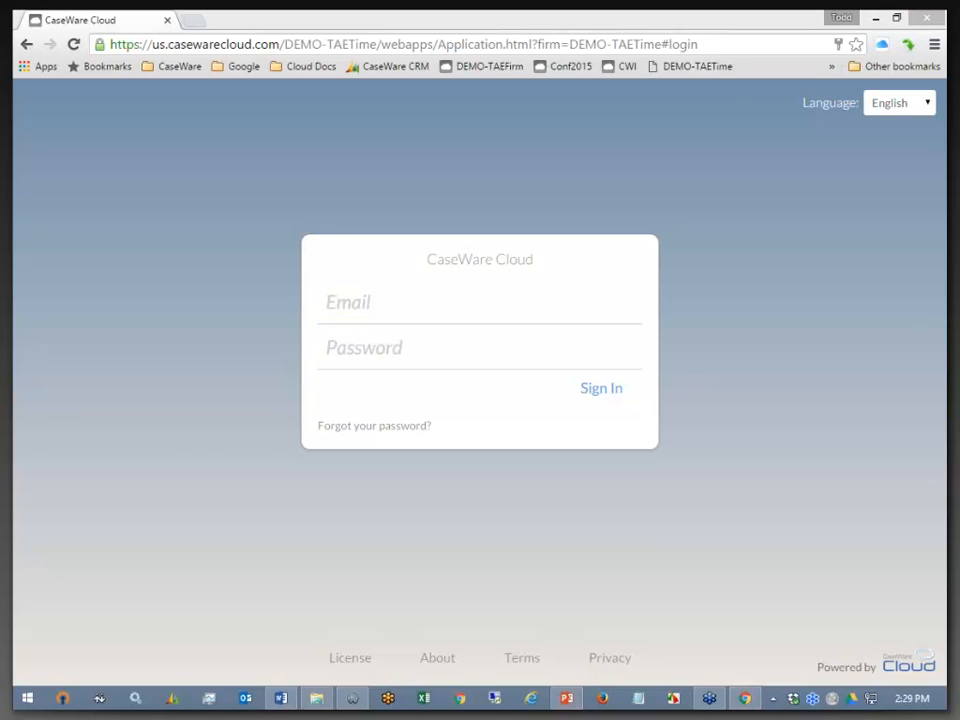
# - Minimize Chrome and open the engagement's Mapping document in Working Papers
pyautogui.click(880, 18)
pyautogui.click(880, 18)
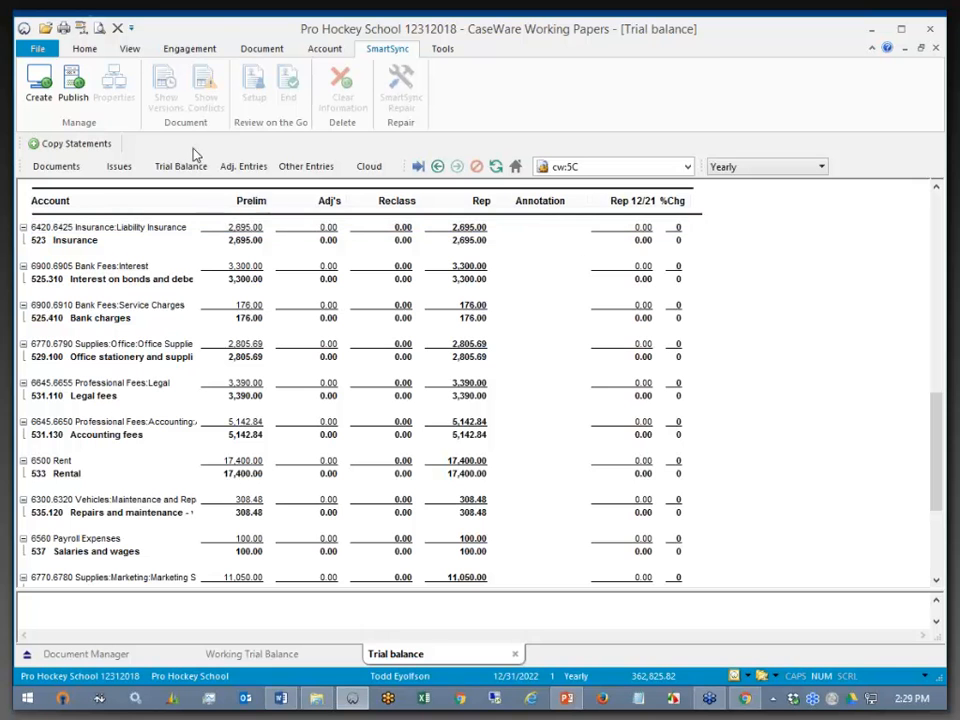
pyautogui.click(188, 48)
pyautogui.click(197, 88)
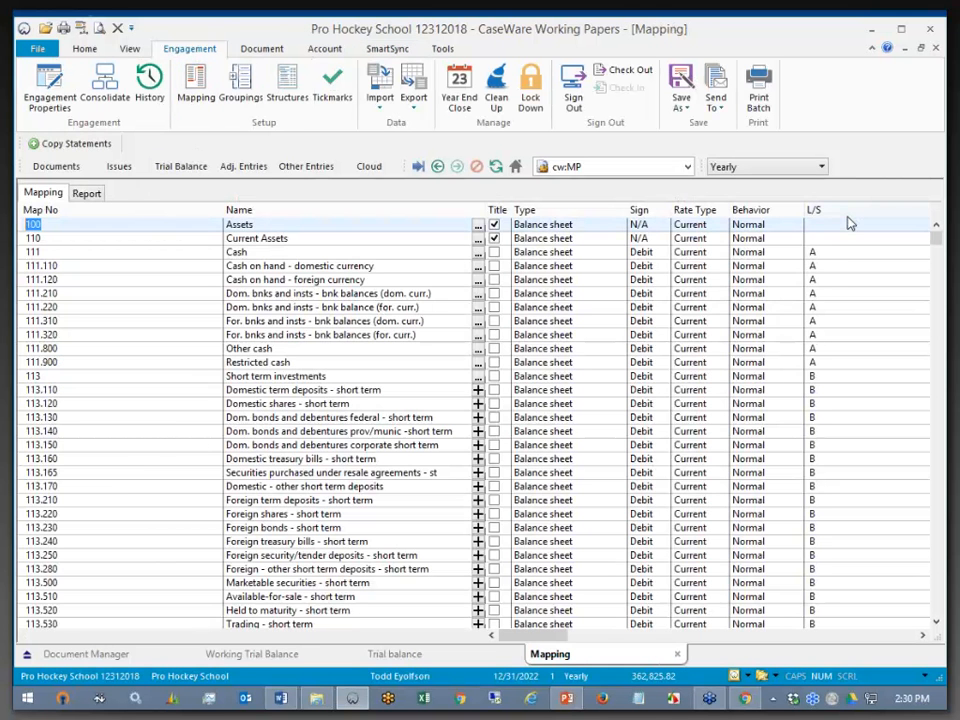
# - Select the whole L/S column of the Mapping grid to highlight codes A and B
pyautogui.click(850, 210)
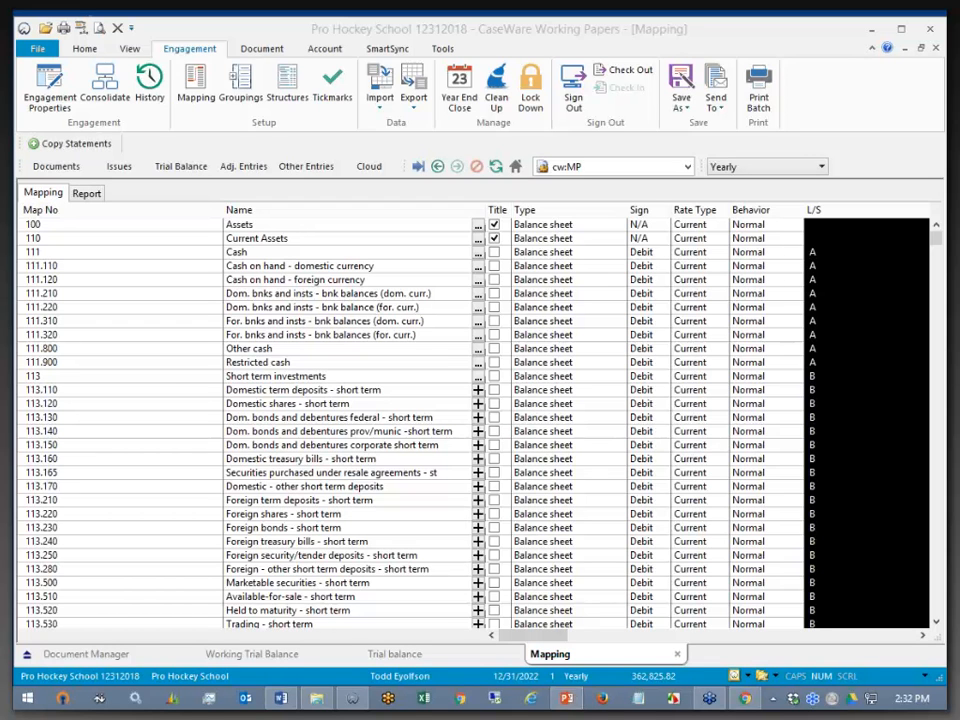
# - Review and cancel the Accounting Software import settings, then start an ASCII Text File import
pyautogui.click(379, 90)
pyautogui.click(385, 124)
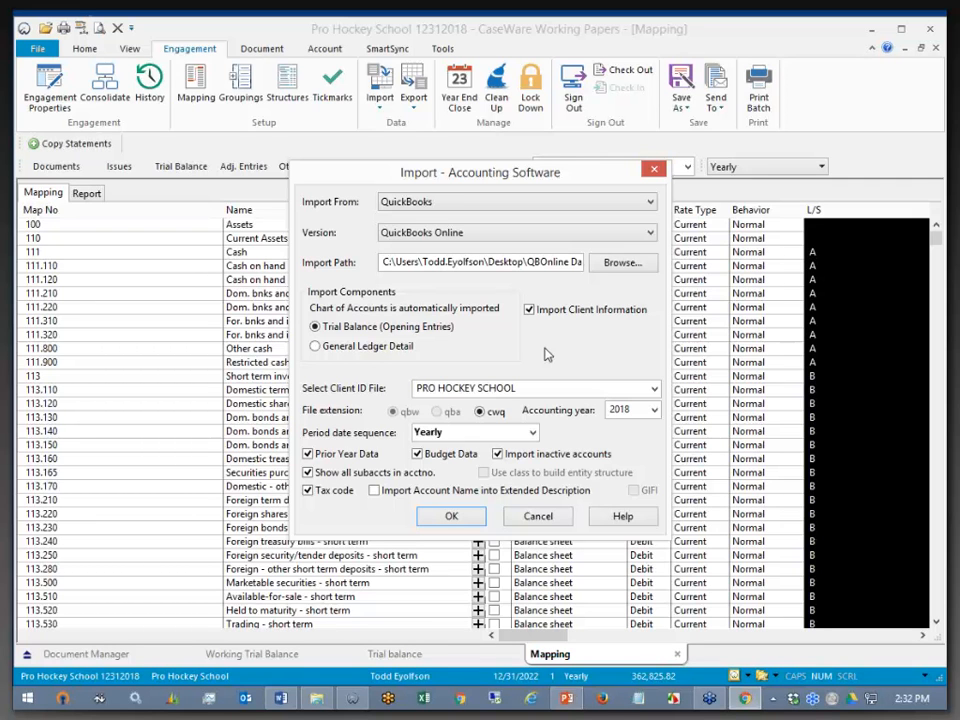
pyautogui.click(534, 517)
pyautogui.click(380, 106)
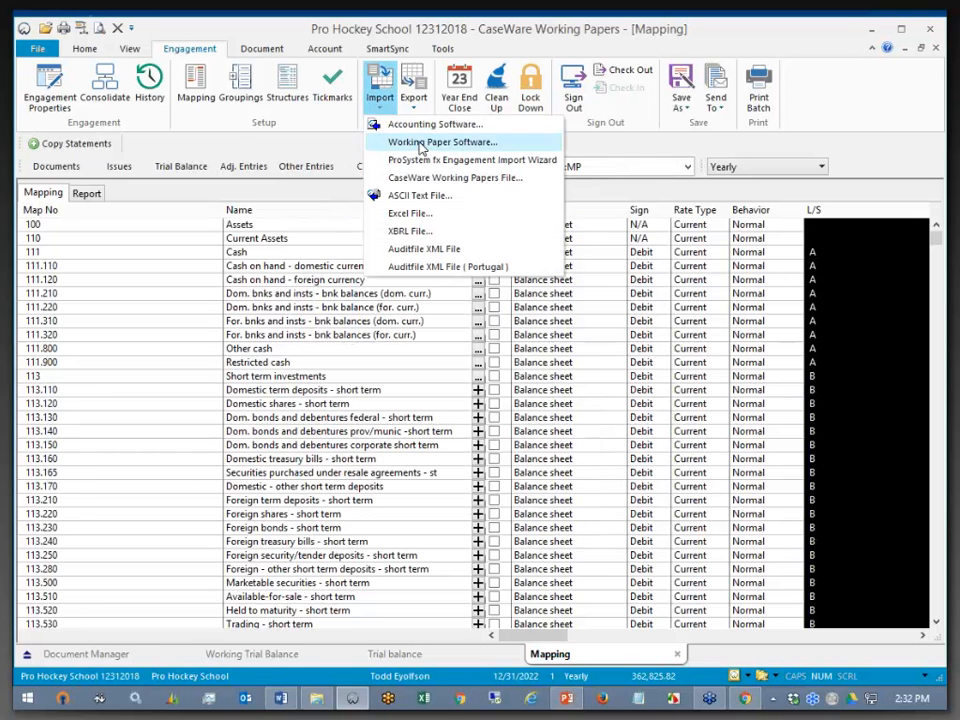
pyautogui.click(445, 198)
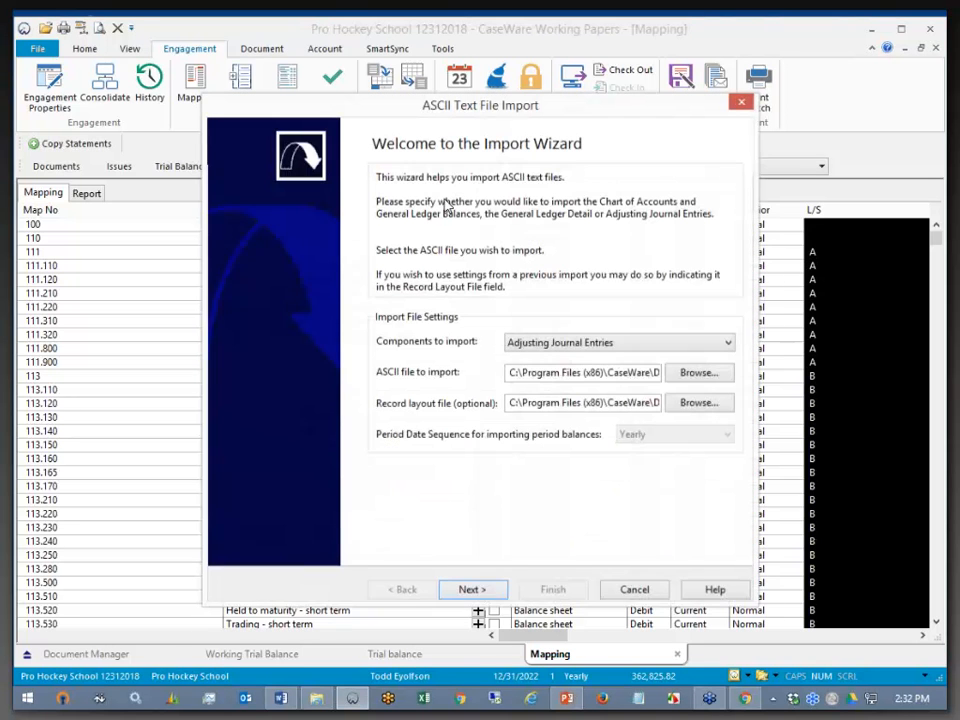
# - Import Chart of Accounts & General Ledger Balances from QBOnline Data\Pro Hockey School.gl.txt
pyautogui.click(706, 346)
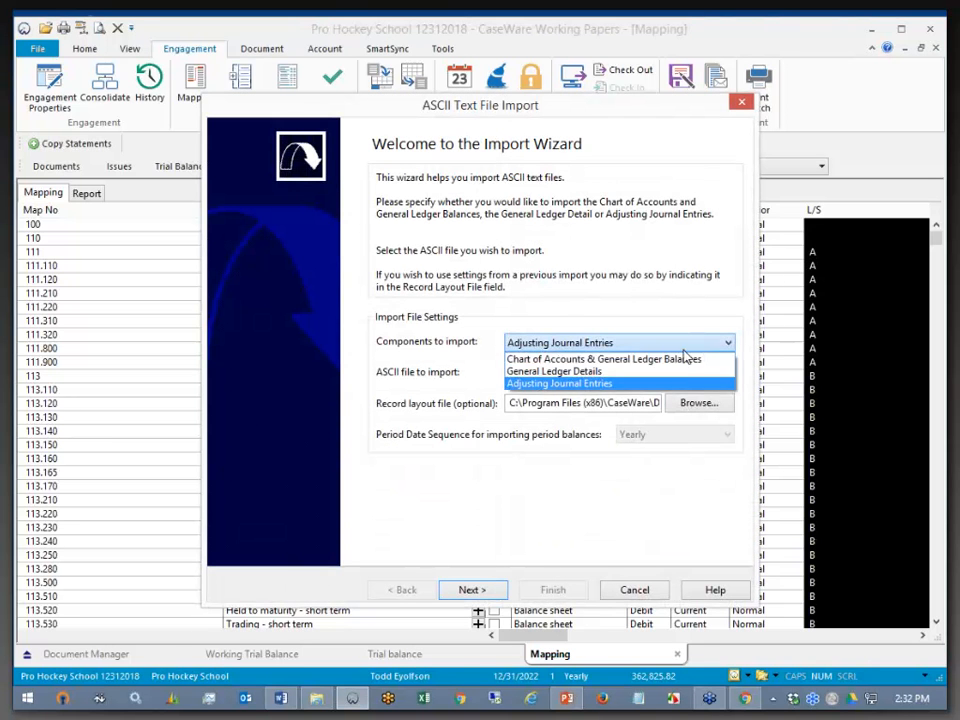
pyautogui.click(677, 359)
pyautogui.click(678, 374)
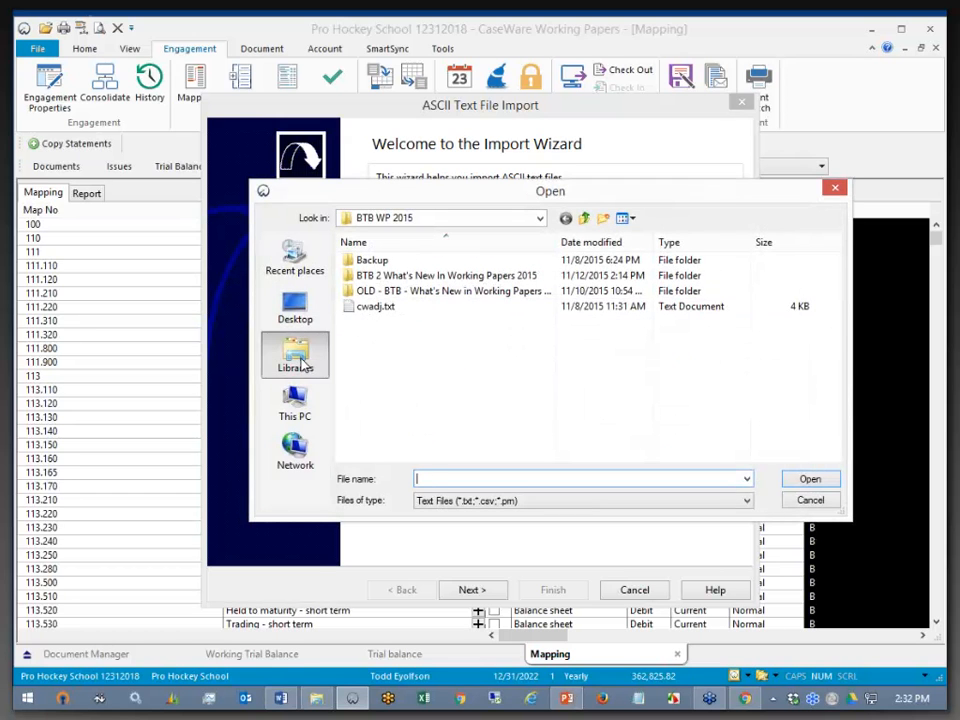
pyautogui.click(300, 312)
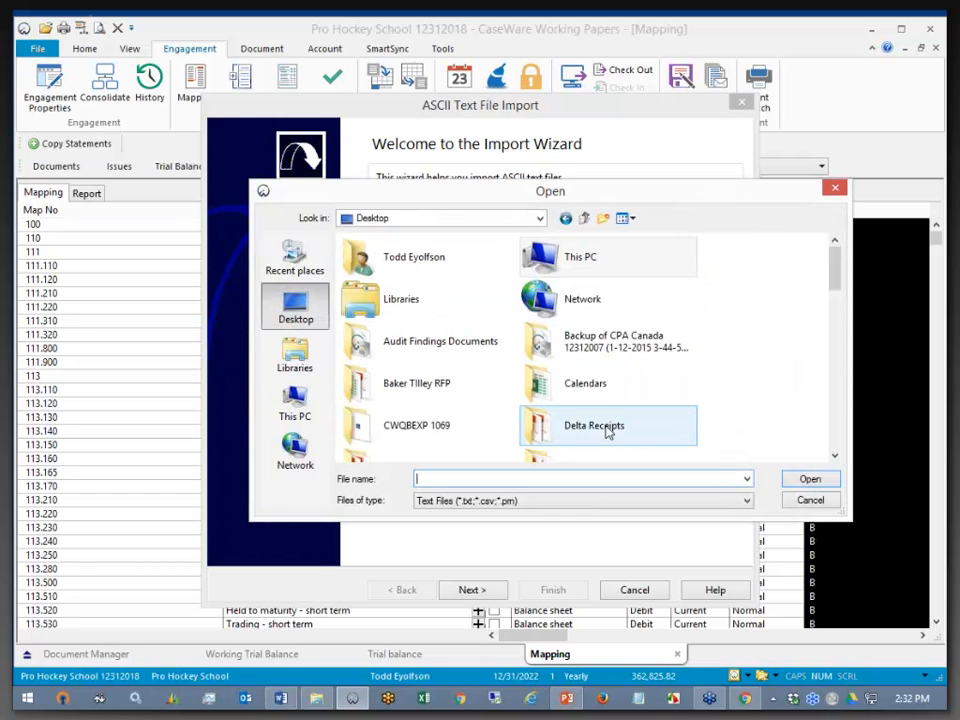
pyautogui.scroll(-4, 480, 410)
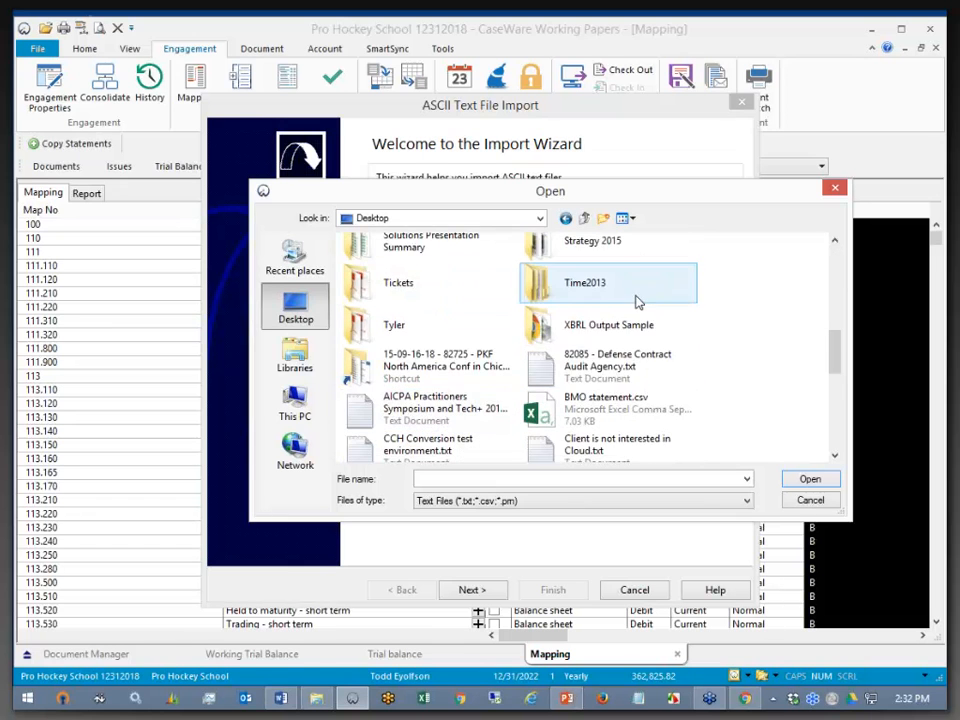
pyautogui.scroll(2, 620, 300)
pyautogui.doubleClick(417, 268)
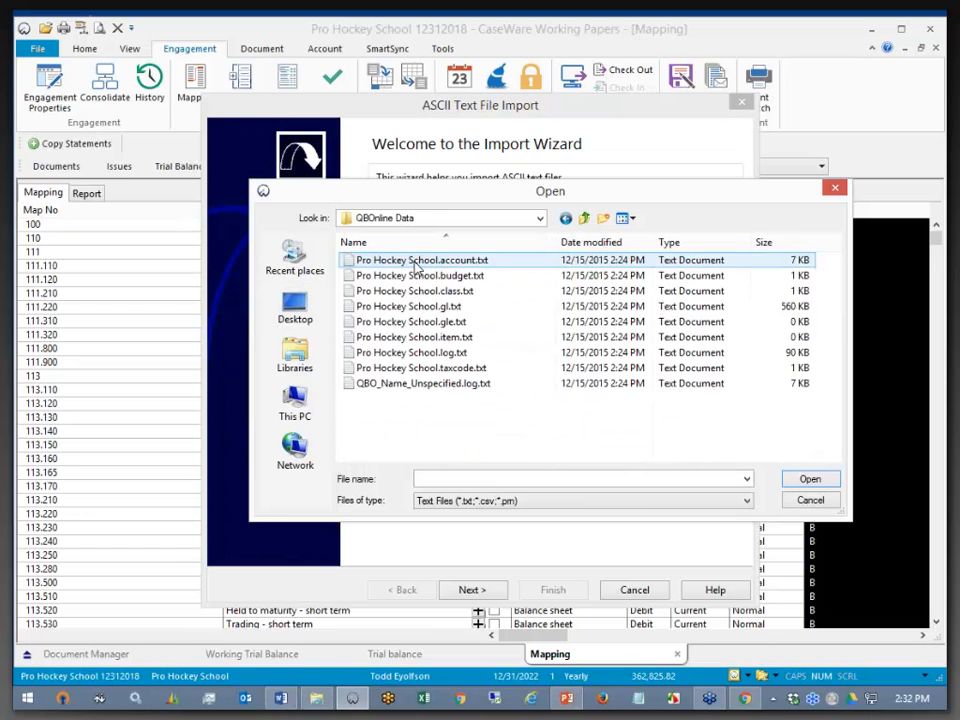
pyautogui.click(688, 308)
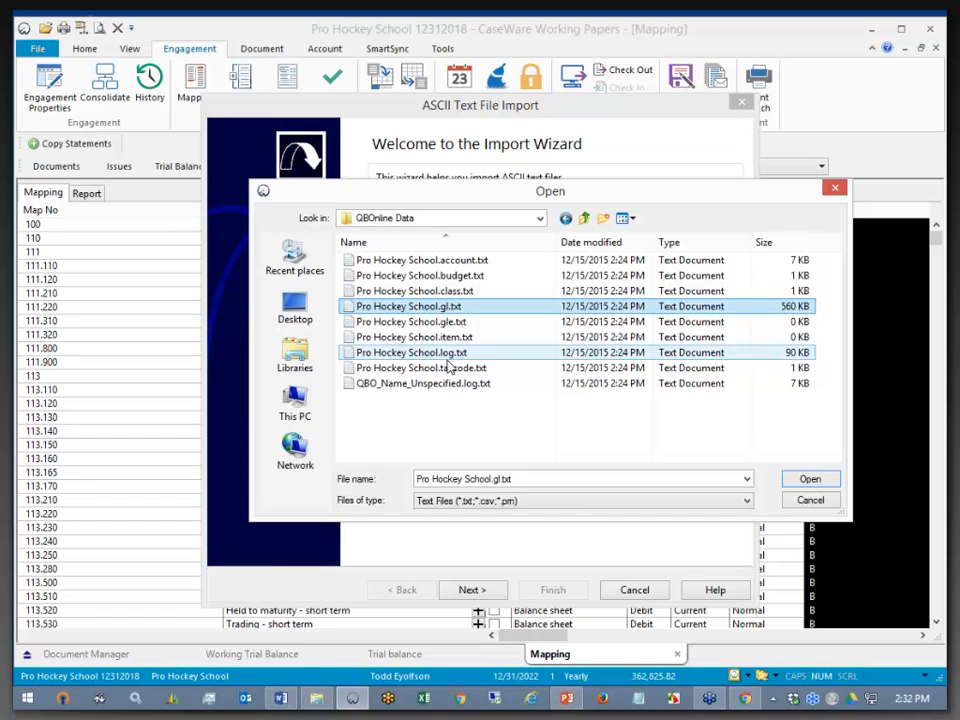
pyautogui.doubleClick(410, 312)
# - Preview the file type and comma-delimited data properties, then cancel the import
pyautogui.click(481, 591)
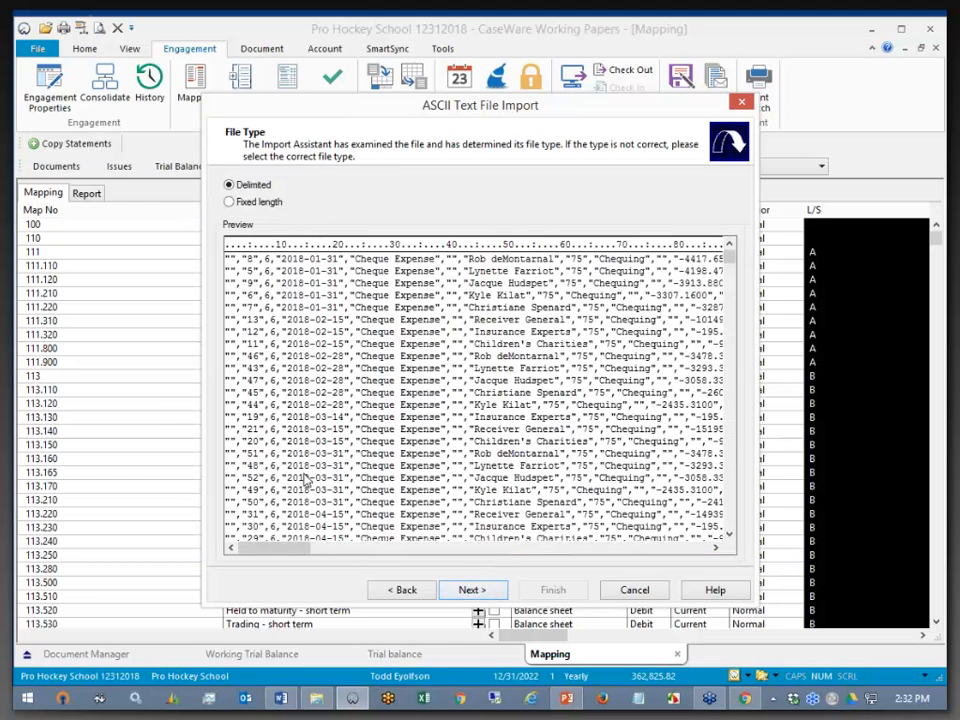
pyautogui.moveTo(284, 553); pyautogui.dragTo(242, 551)
pyautogui.click(474, 590)
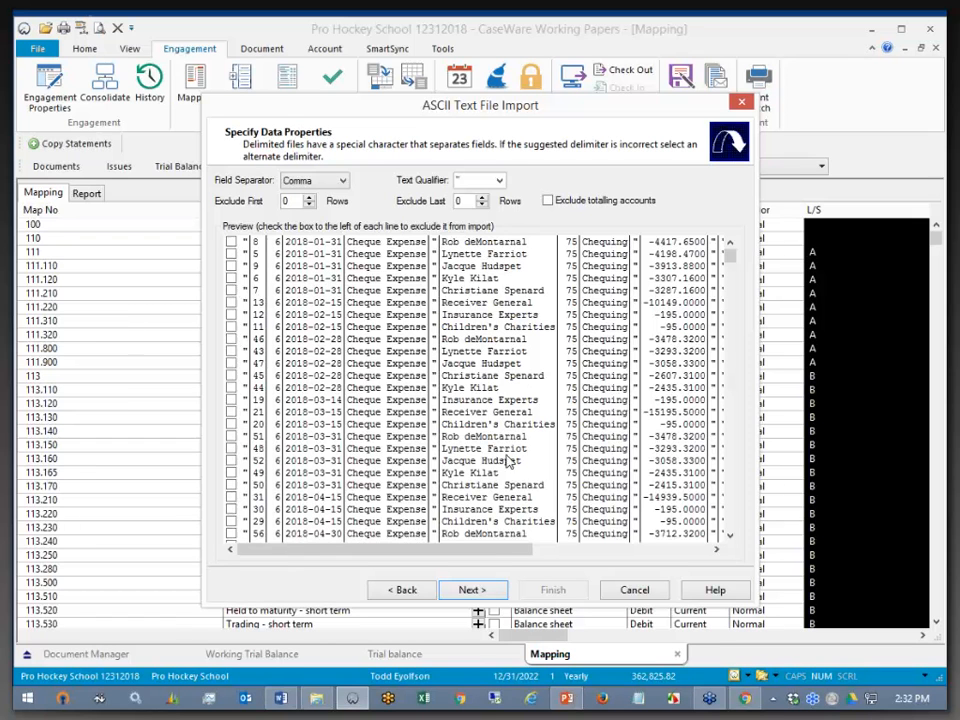
pyautogui.moveTo(529, 557); pyautogui.dragTo(700, 557)
pyautogui.moveTo(731, 262); pyautogui.dragTo(731, 318)
pyautogui.moveTo(733, 398); pyautogui.dragTo(744, 522)
pyautogui.moveTo(542, 551); pyautogui.dragTo(504, 555)
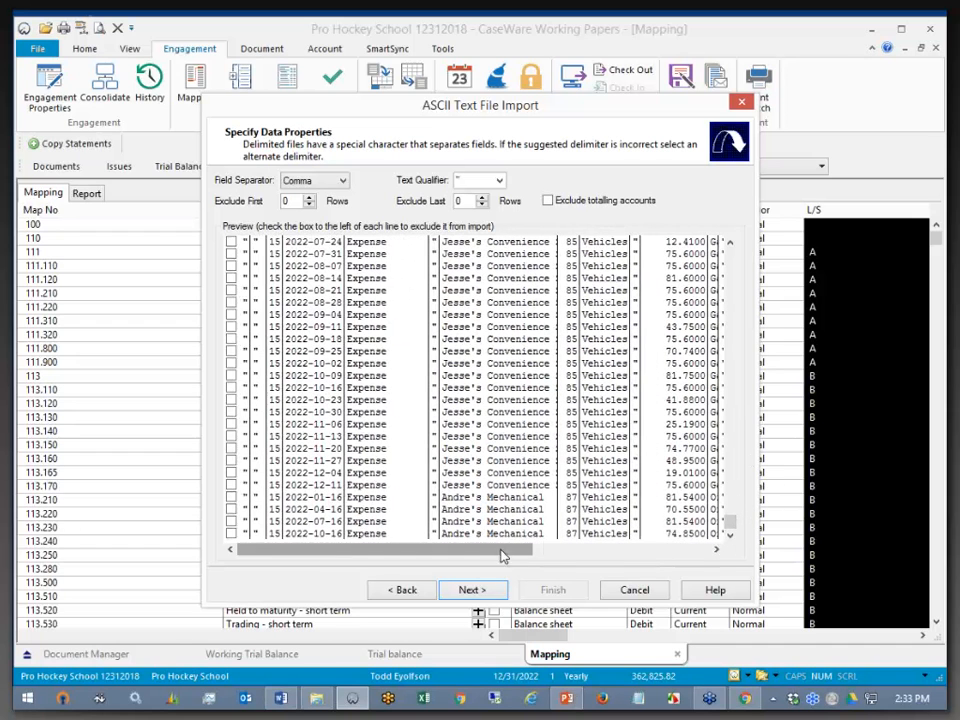
pyautogui.click(634, 590)
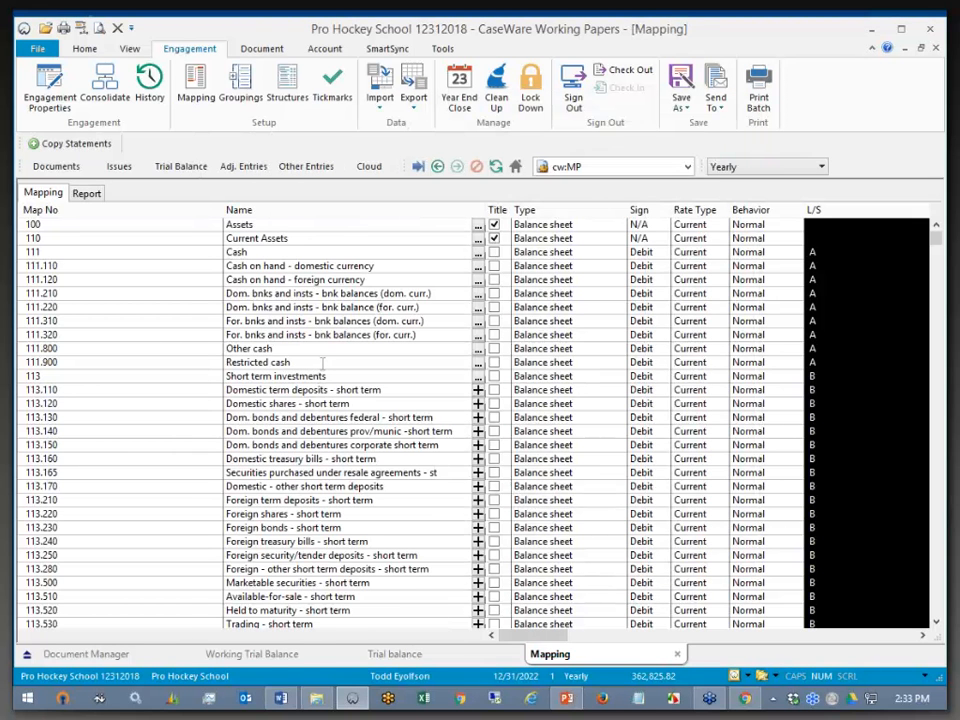
# - Open the Working Trial Balance and view the first account's empty extended description, unchanged
pyautogui.click(166, 168)
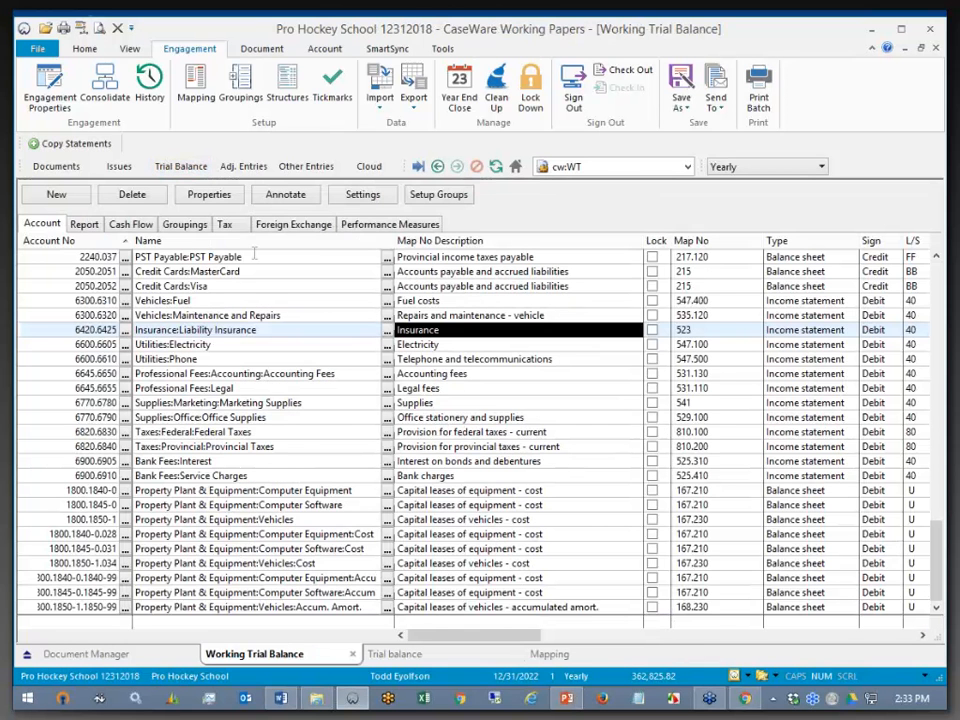
pyautogui.click(252, 243)
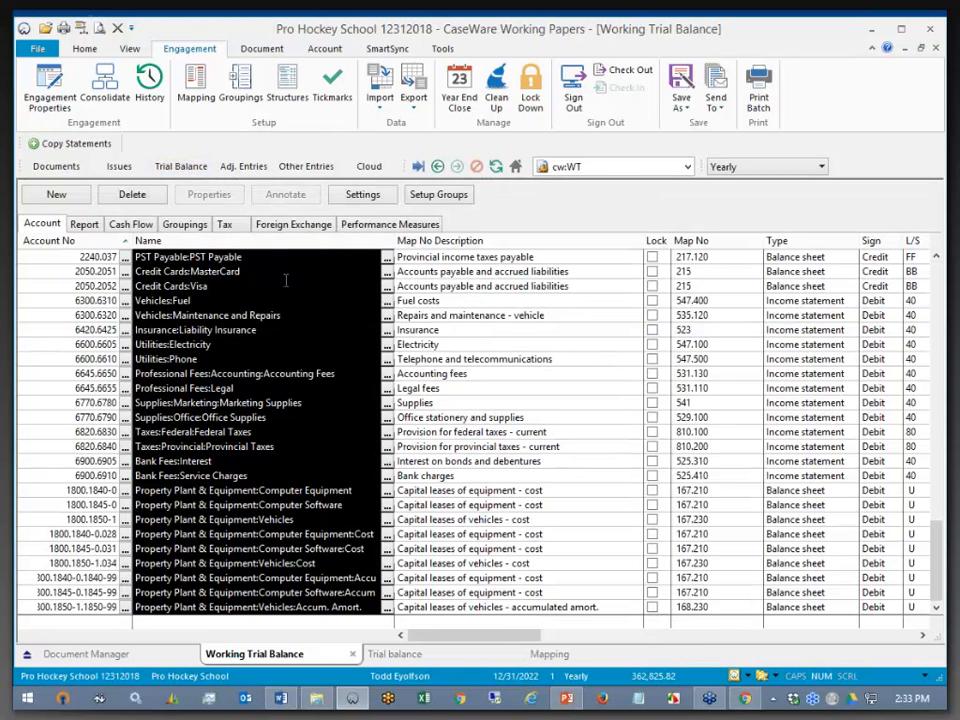
pyautogui.click(387, 261)
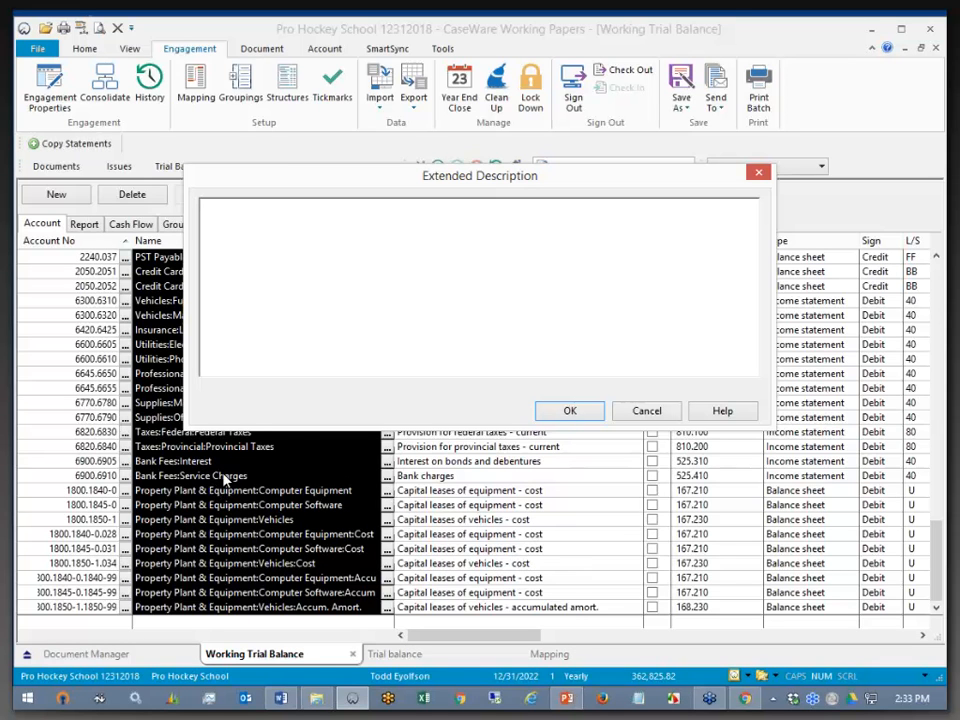
pyautogui.click(648, 412)
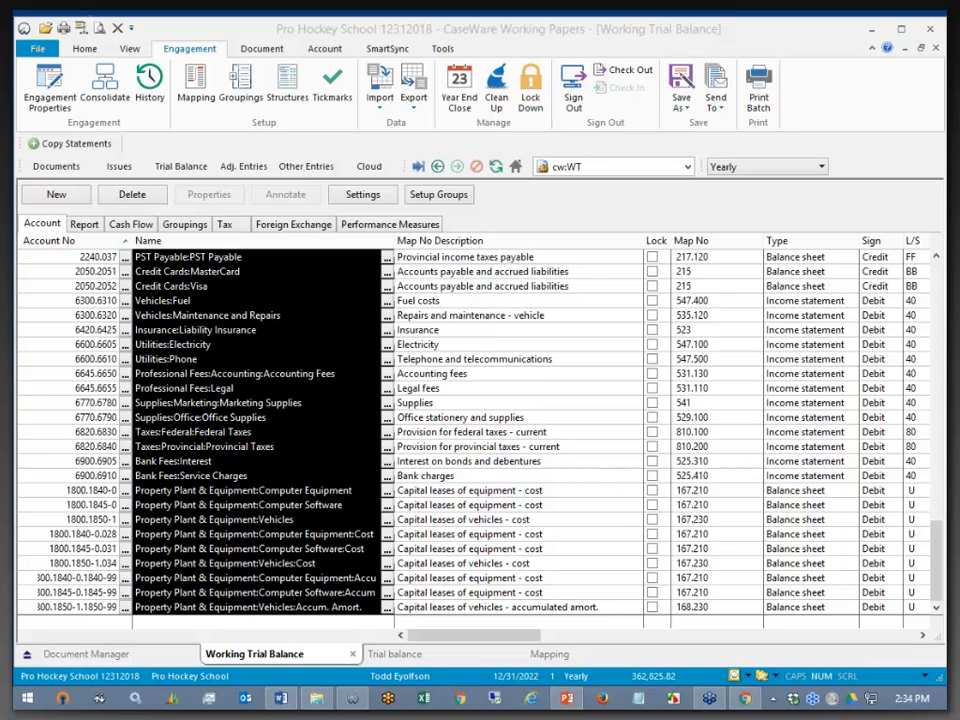
# - Set the QuickBooks import version to 2015 Canada/UK and check the QBOnline Data import path
pyautogui.click(379, 100)
pyautogui.click(400, 124)
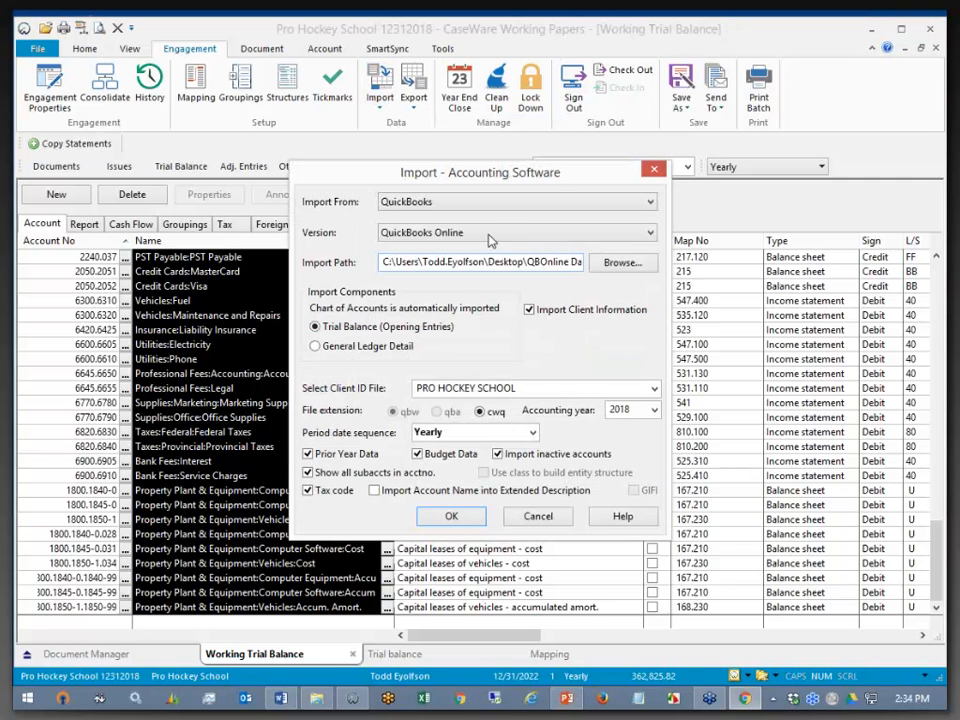
pyautogui.click(481, 234)
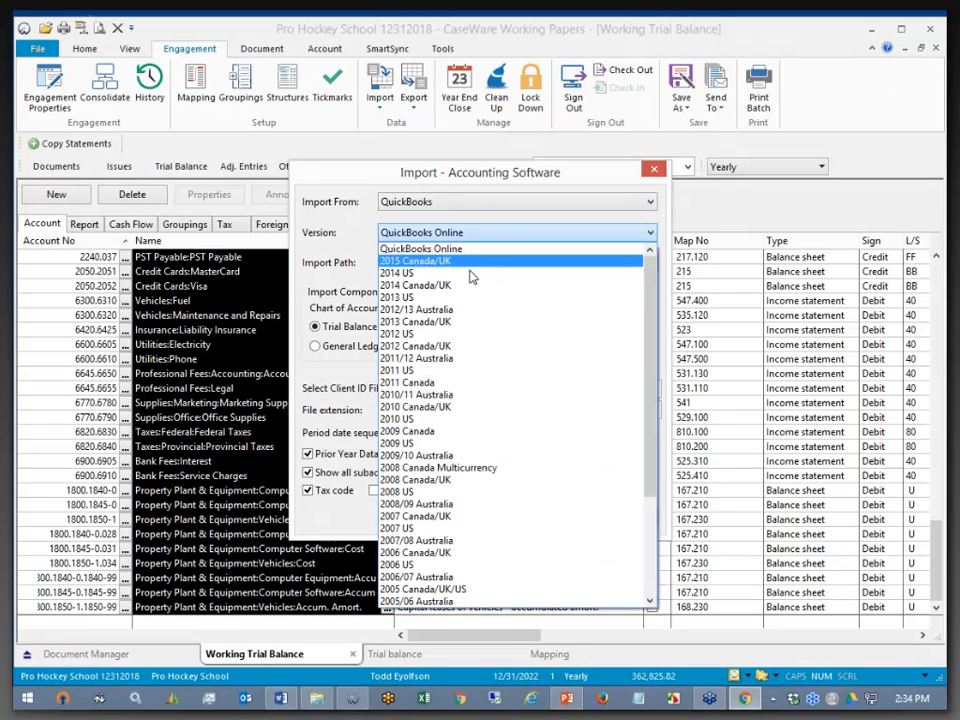
pyautogui.click(465, 262)
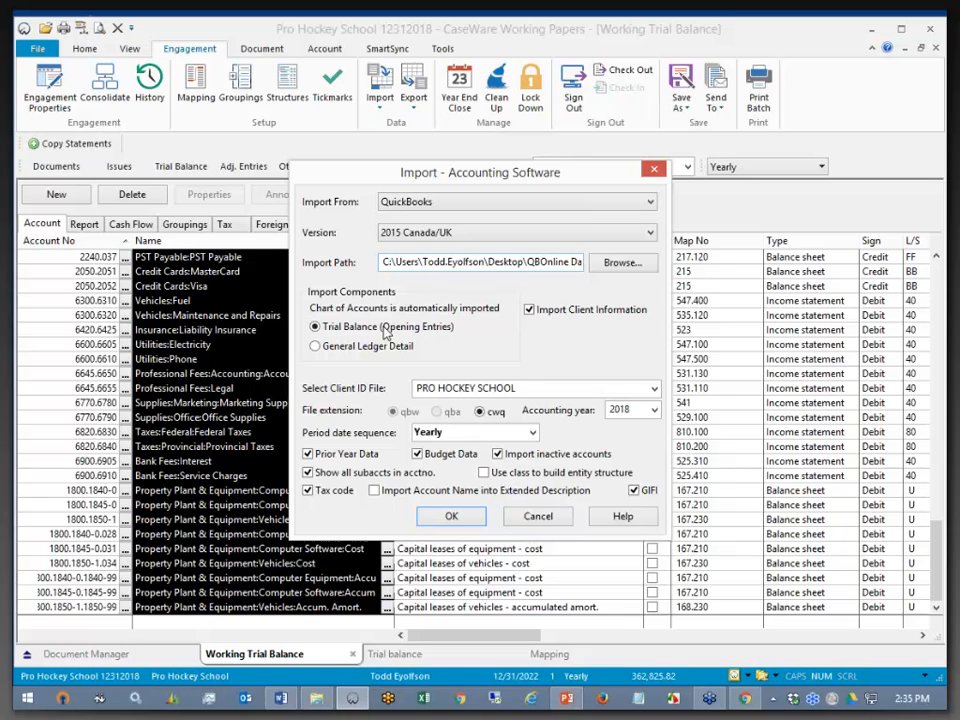
pyautogui.moveTo(557, 262); pyautogui.dragTo(645, 274)
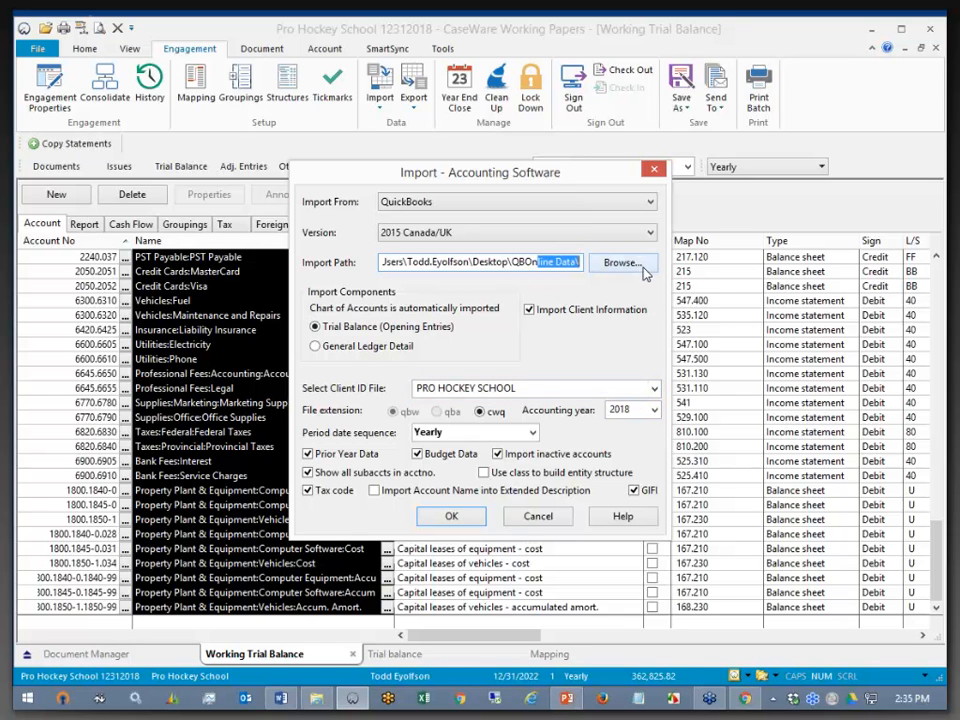
pyautogui.click(625, 519)
# - Read the 'Importing from QuickBooks' help page's supported versions, then minimize Chrome
pyautogui.click(623, 521)
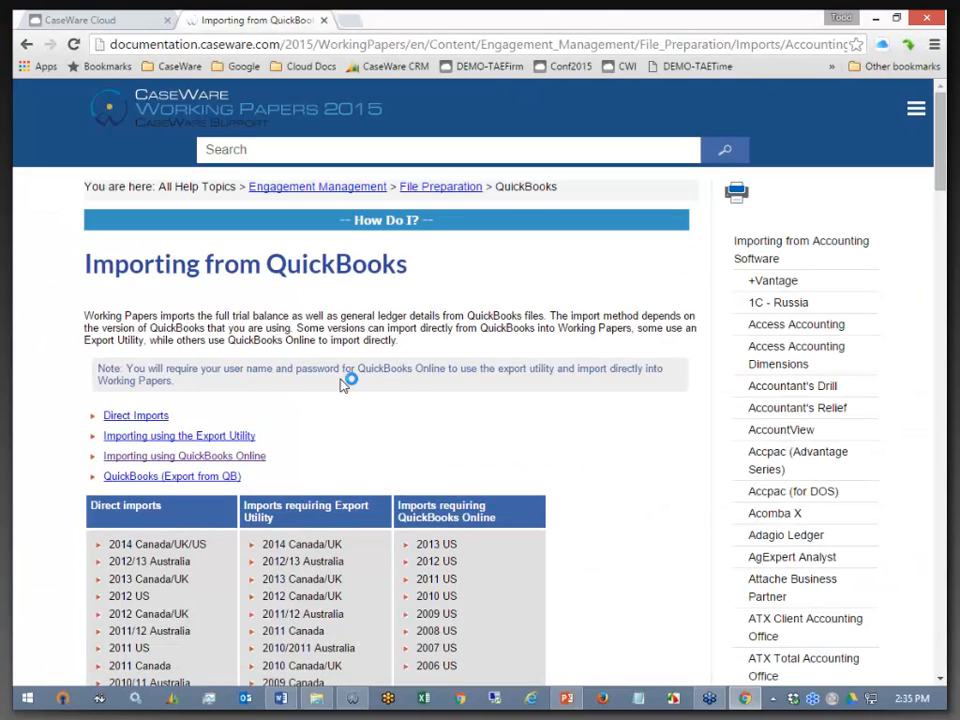
pyautogui.scroll(-1, 347, 381)
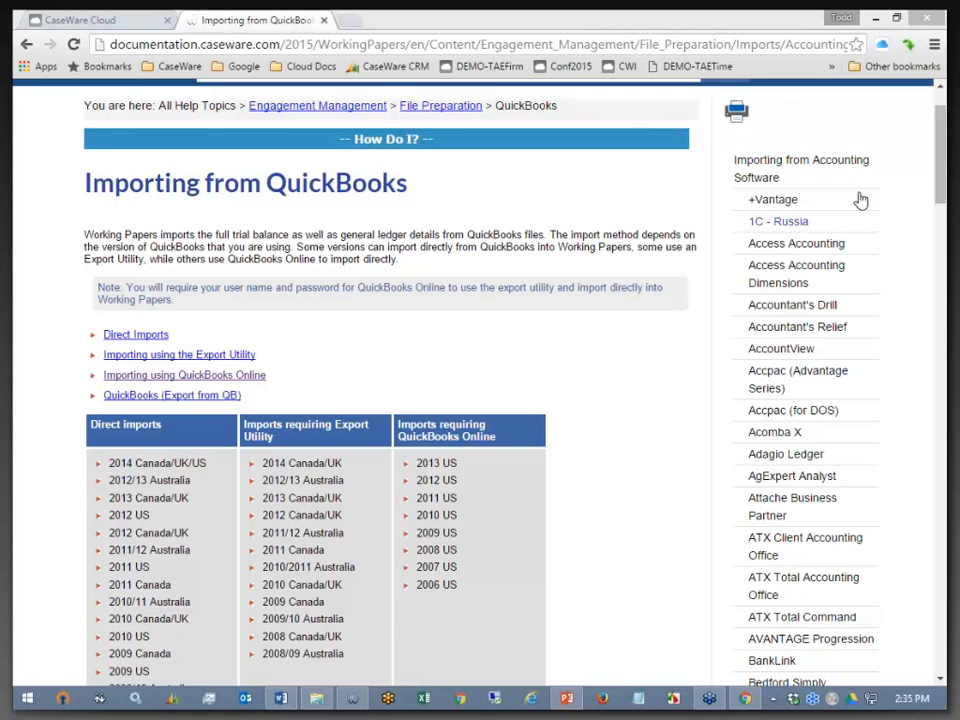
pyautogui.click(875, 18)
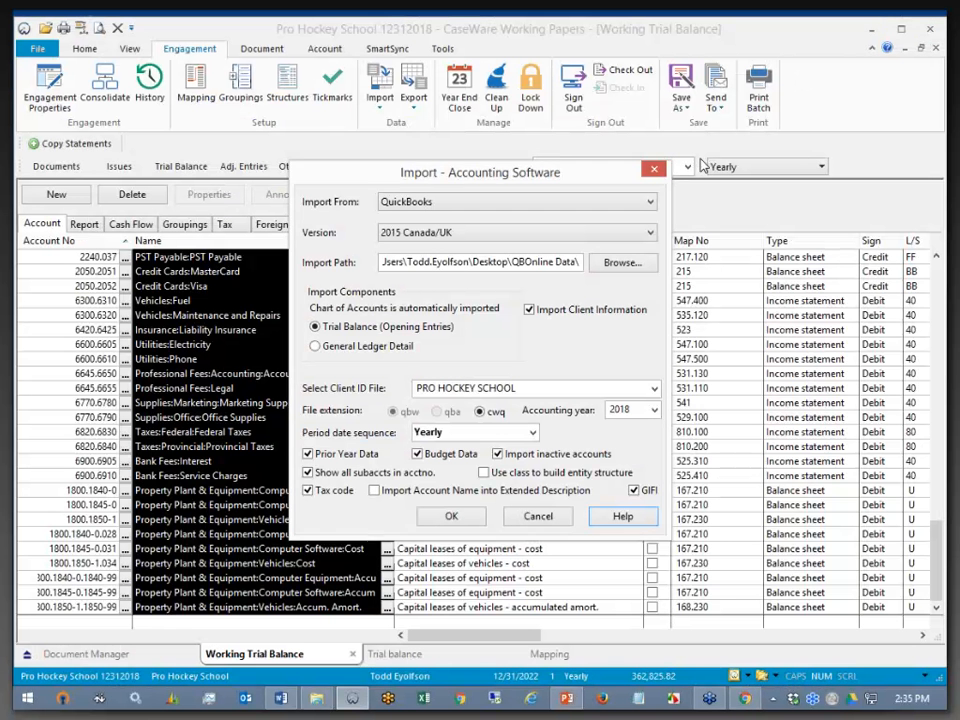
# - Close the import settings, minimize Working Papers, and find 'Turn Windows features on or off' by searching 'Add or'
pyautogui.click(654, 168)
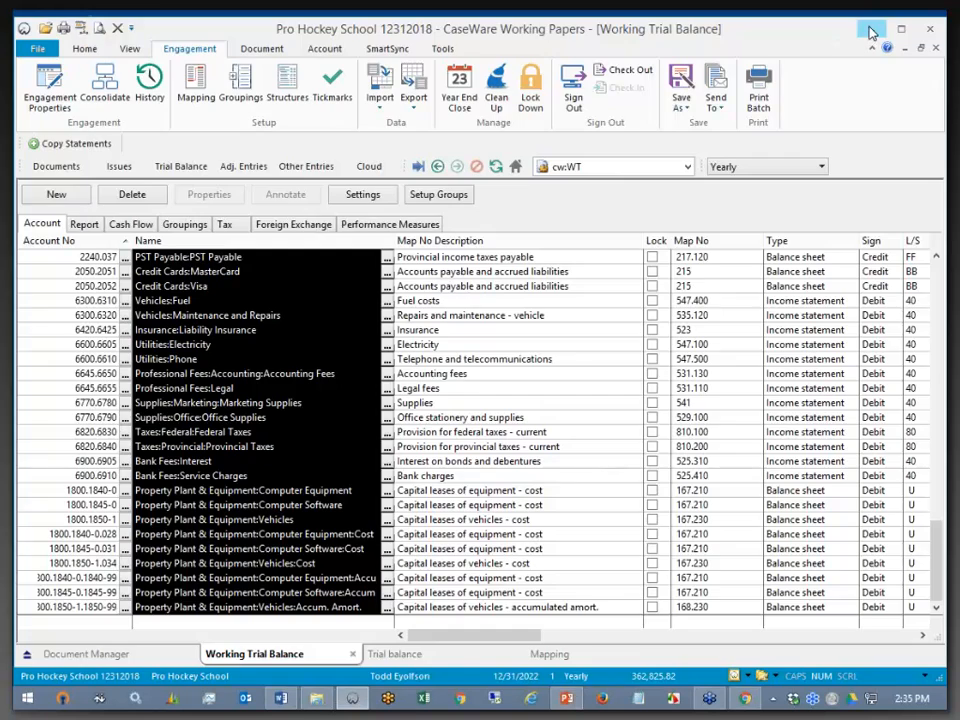
pyautogui.click(871, 30)
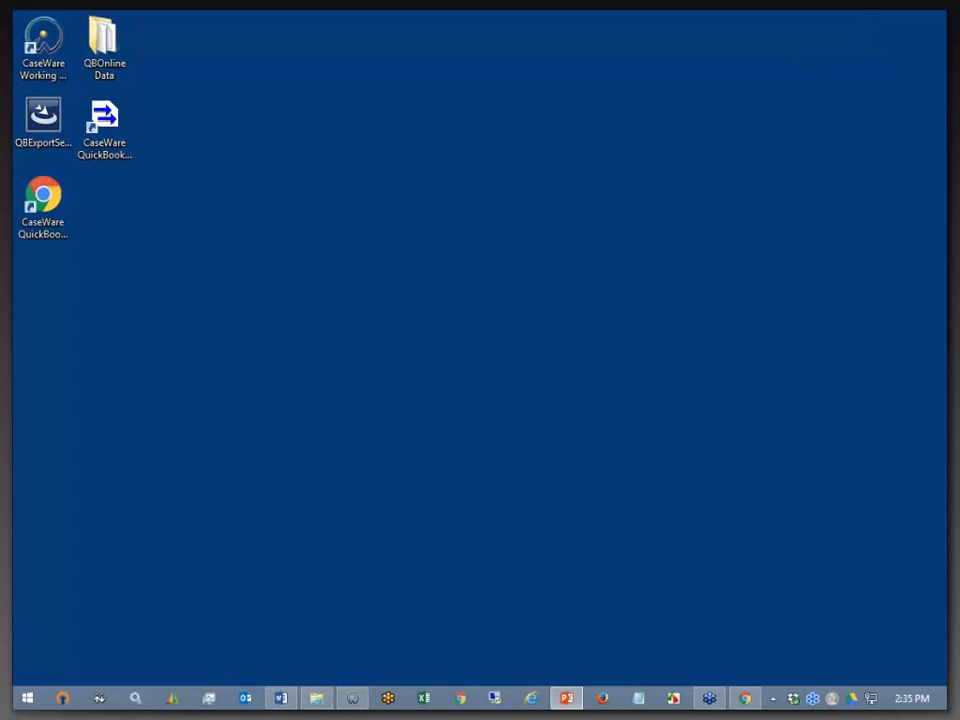
pyautogui.click(27, 697)
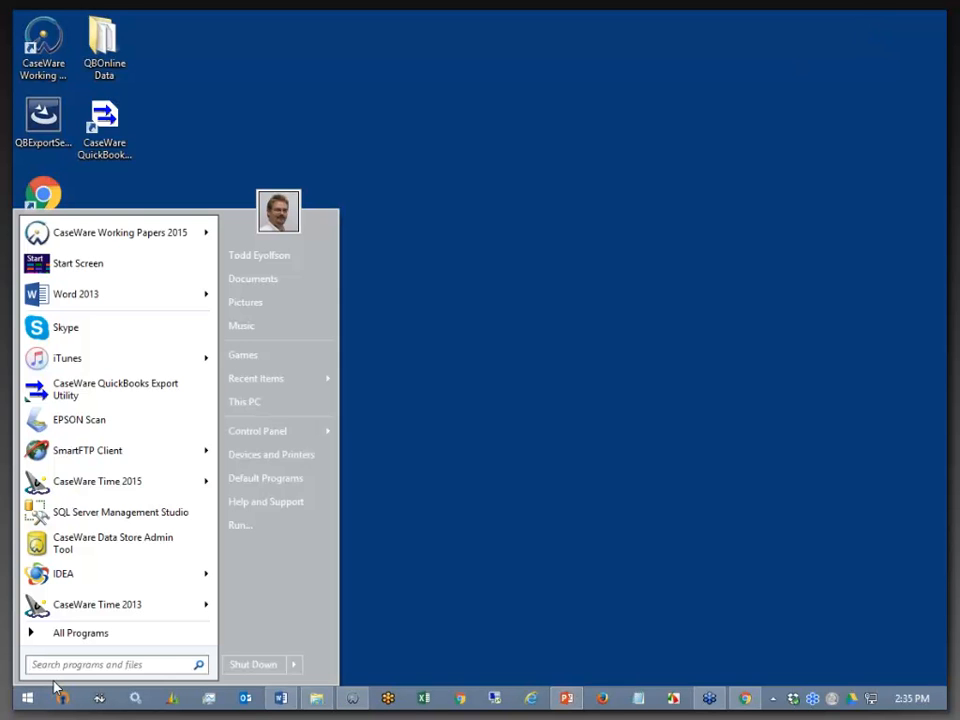
pyautogui.write('Add or re')
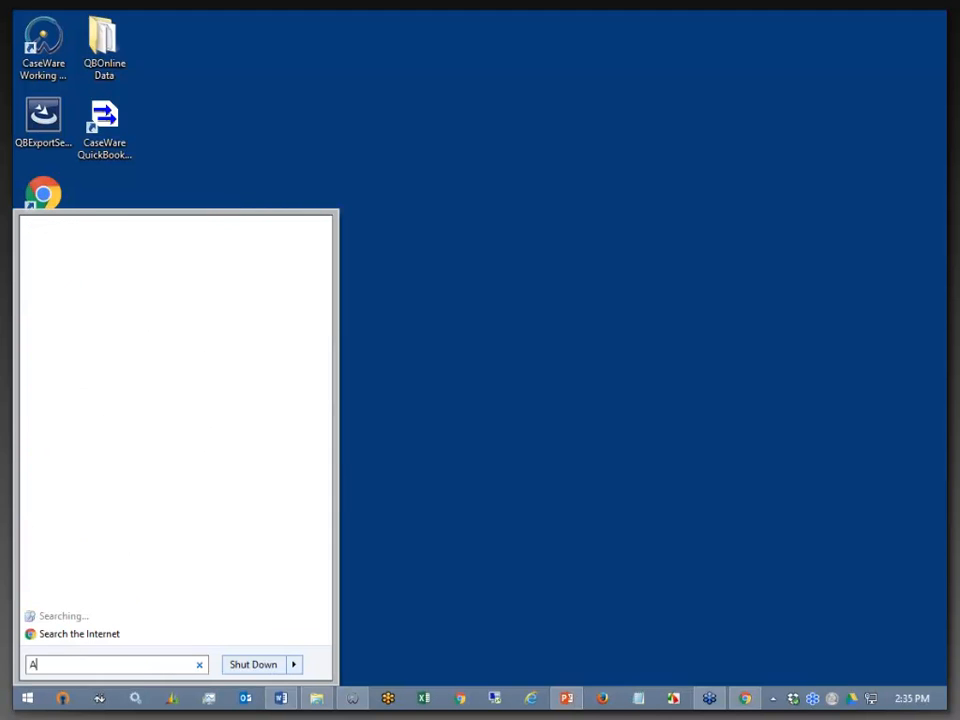
pyautogui.press('BackSpace')
pyautogui.press('BackSpace')
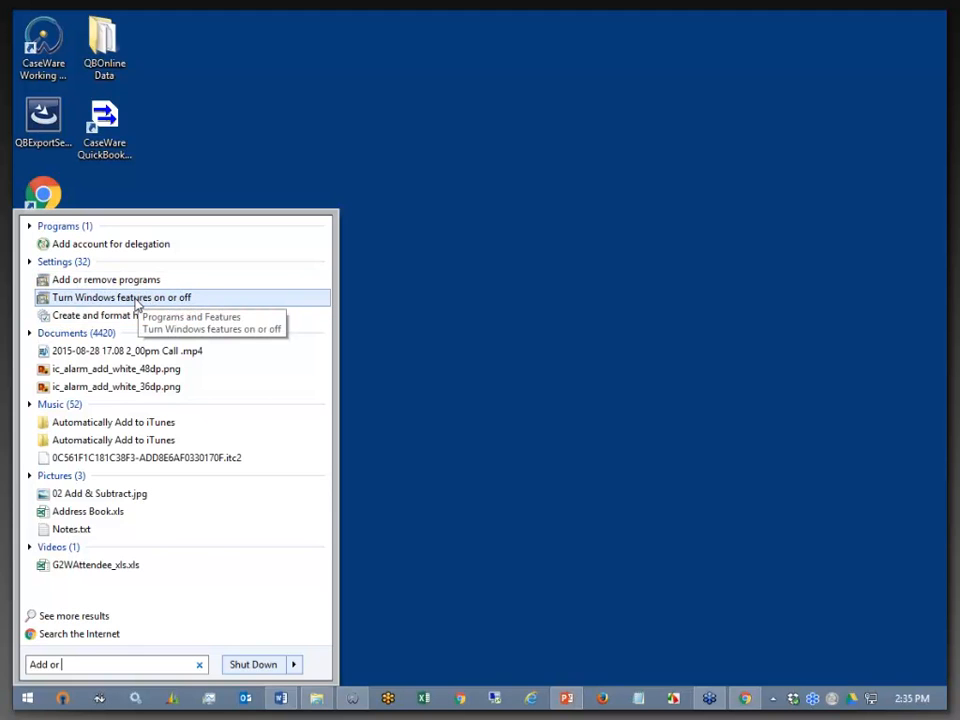
pyautogui.click(137, 298)
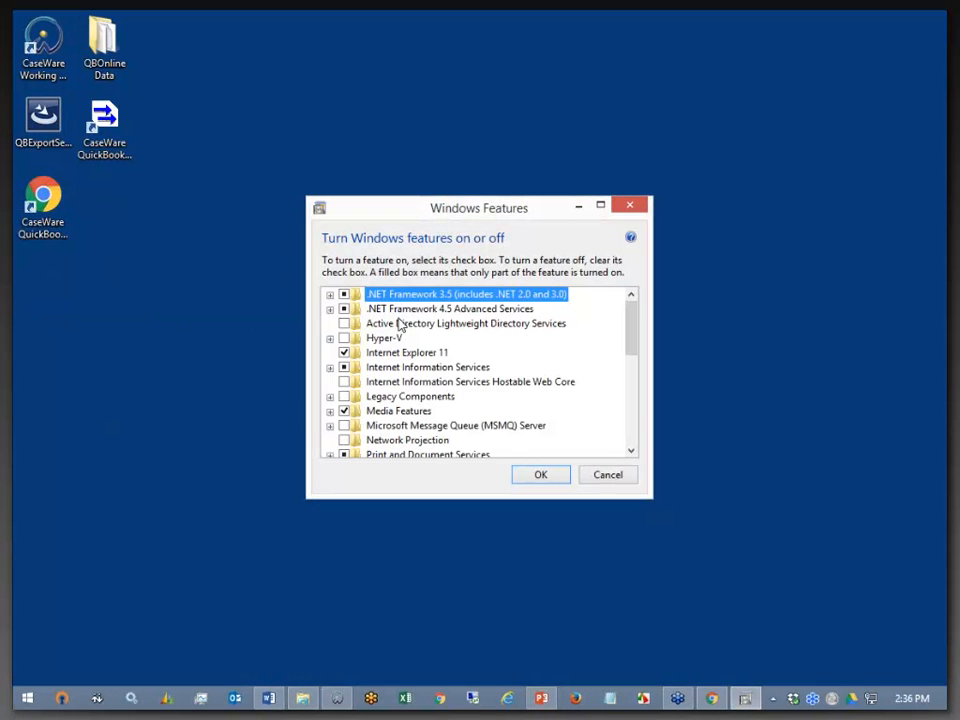
# - Review the Internet Information Services > World Wide Web Services > Common HTTP Features items, then close with OK
pyautogui.click(331, 368)
pyautogui.moveTo(529, 212); pyautogui.dragTo(511, 108)
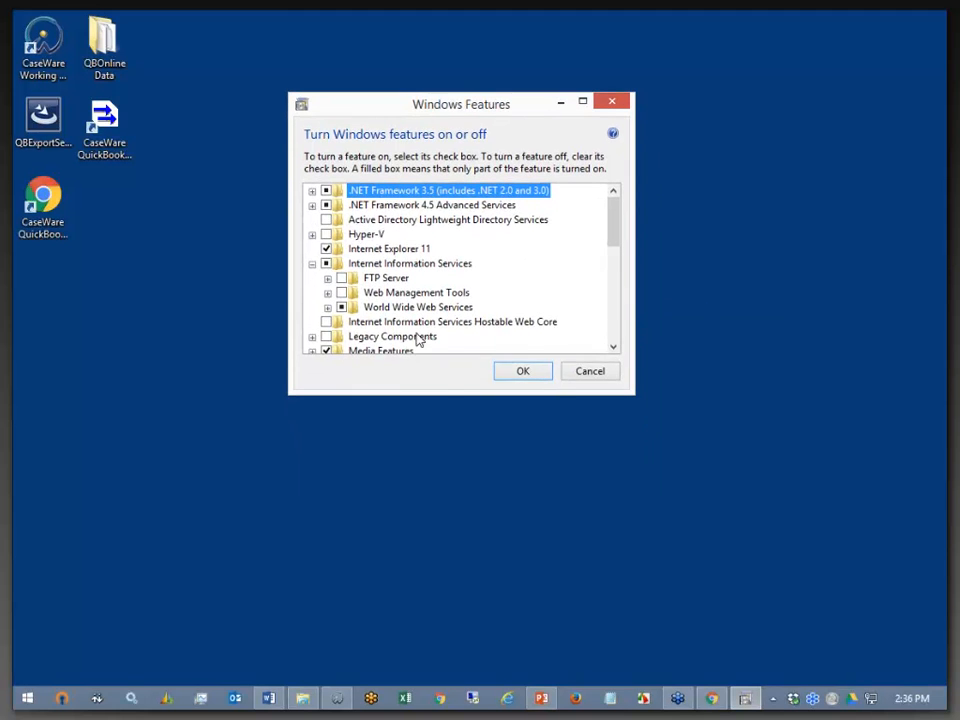
pyautogui.click(328, 308)
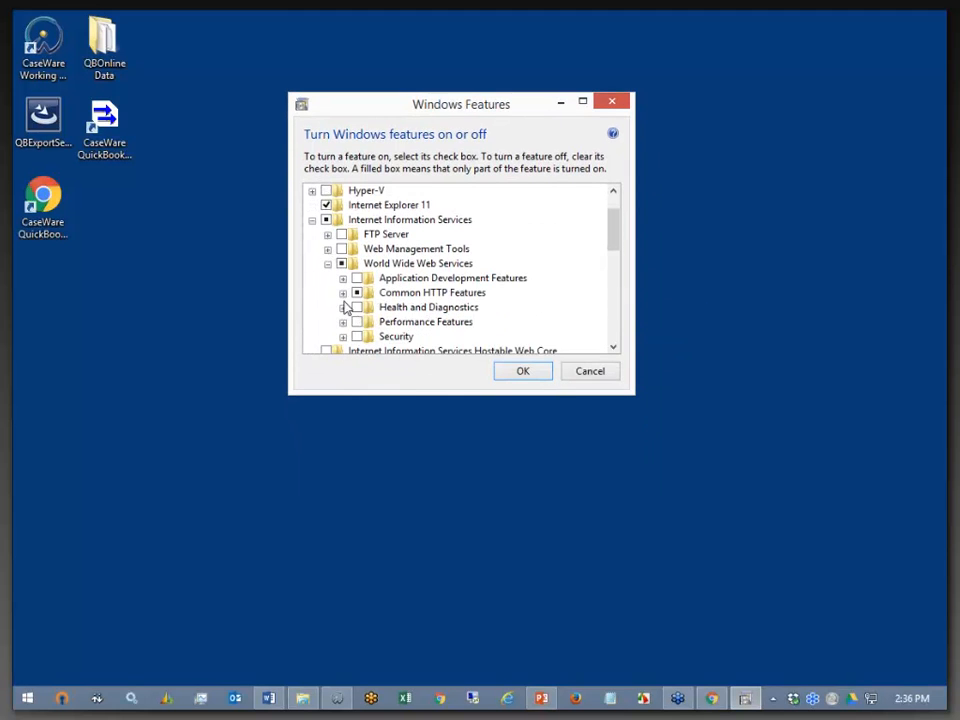
pyautogui.click(342, 292)
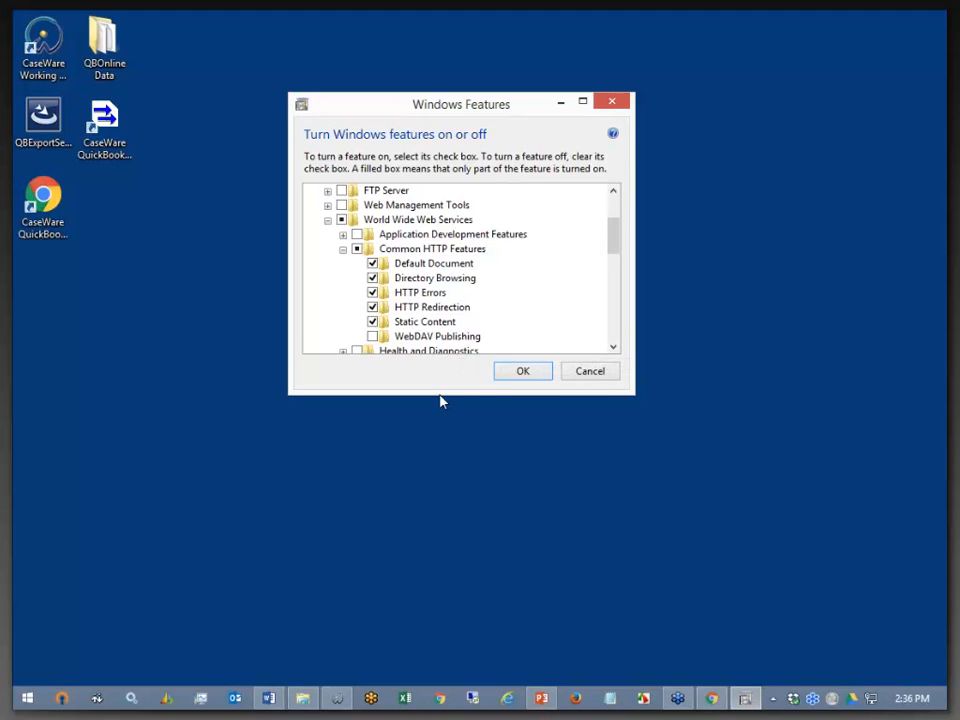
pyautogui.click(519, 375)
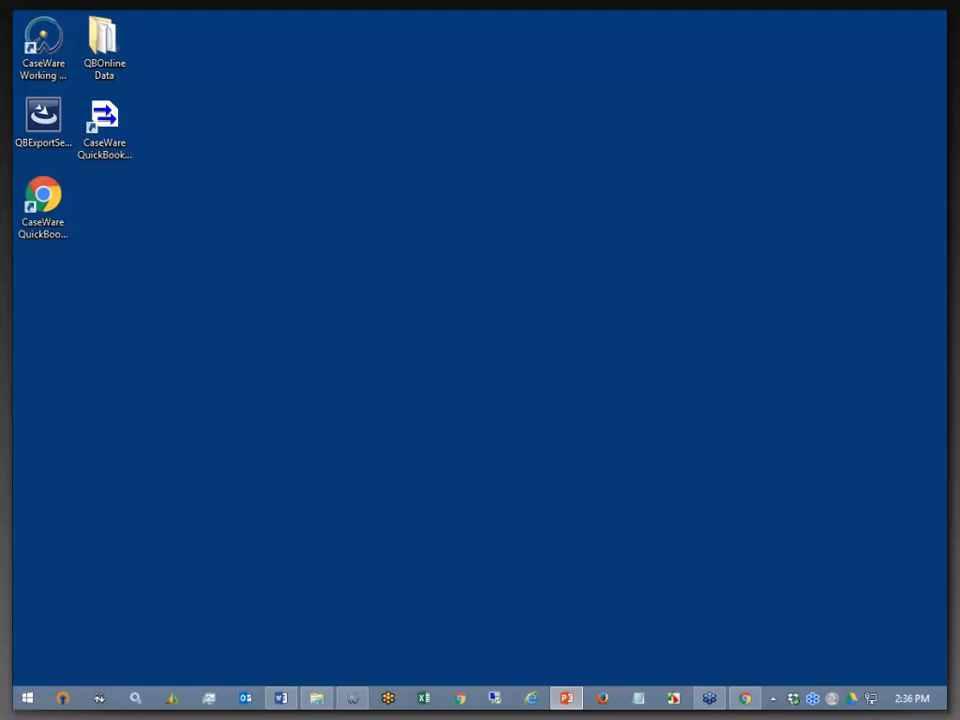
# - Launch the QuickBooks Export Utility and enable a last transaction date, keeping 12/31/2020
pyautogui.doubleClick(101, 123)
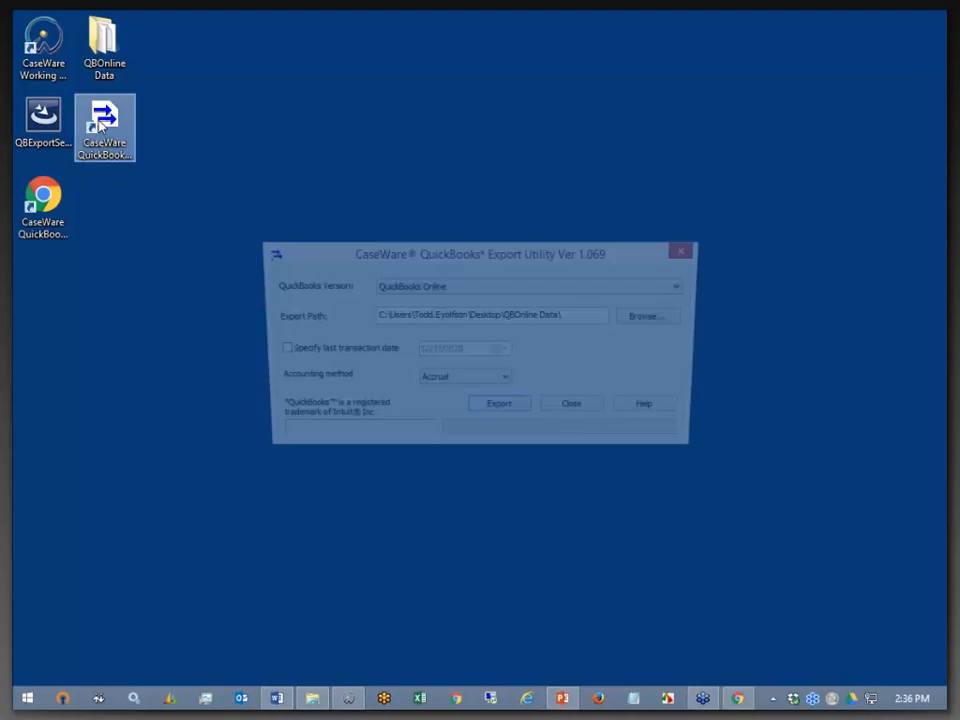
pyautogui.click(275, 351)
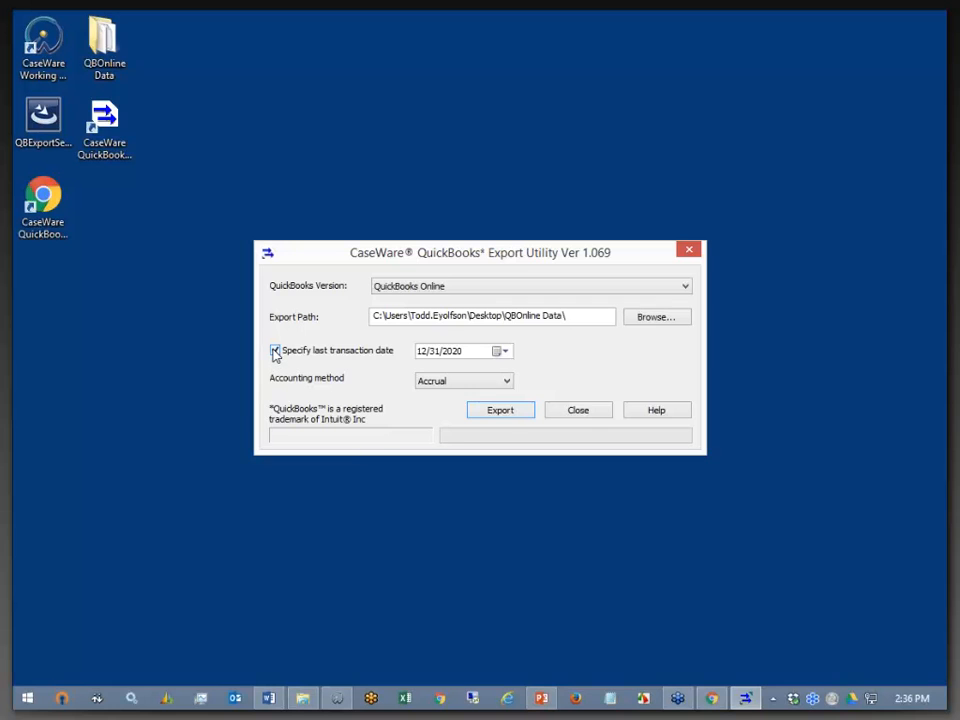
pyautogui.click(506, 352)
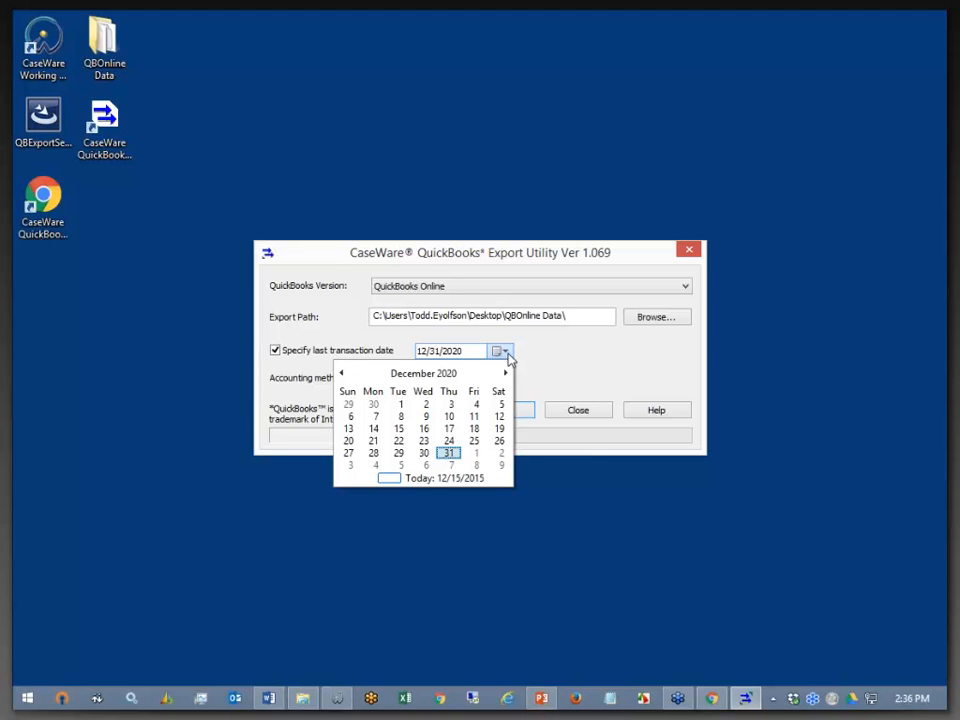
pyautogui.click(506, 352)
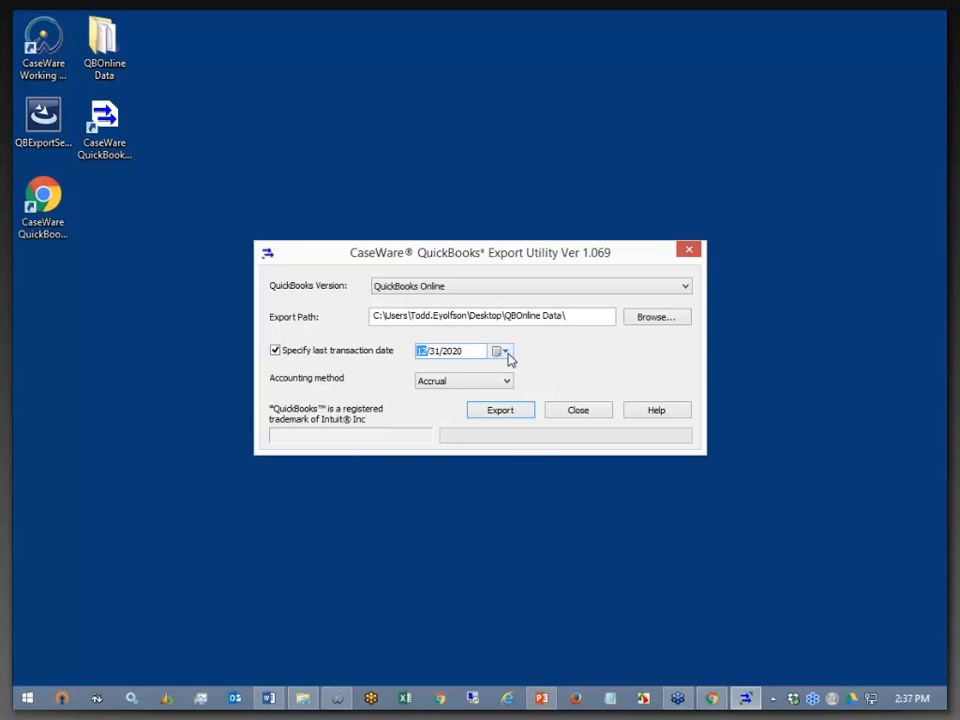
# - Change the last transaction date to October 15, 2020
pyautogui.click(506, 352)
pyautogui.click(341, 373)
pyautogui.click(341, 374)
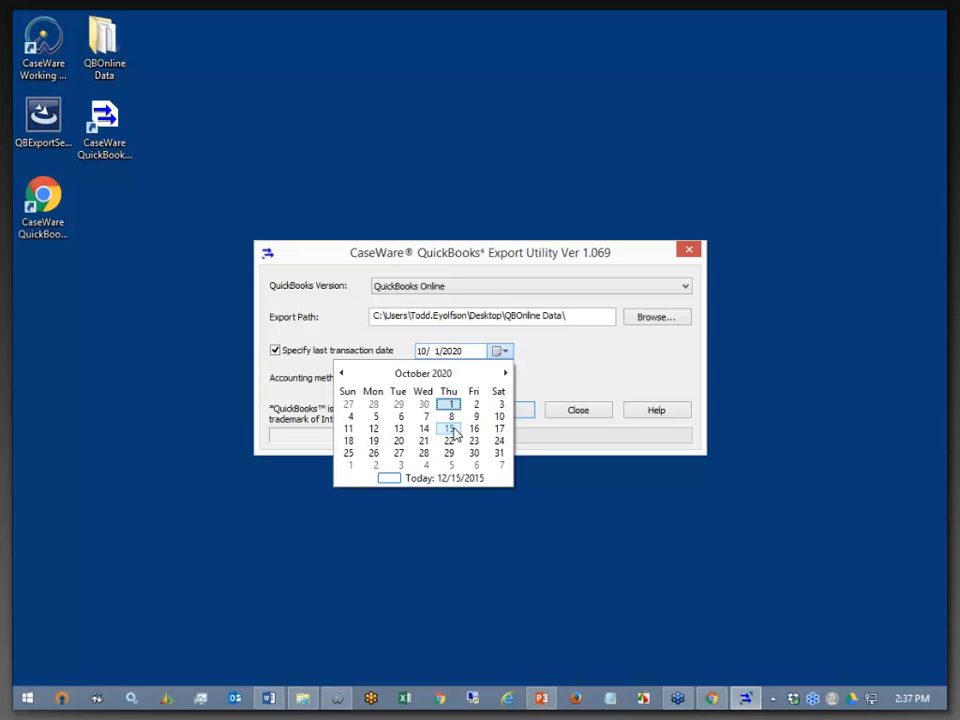
pyautogui.click(416, 428)
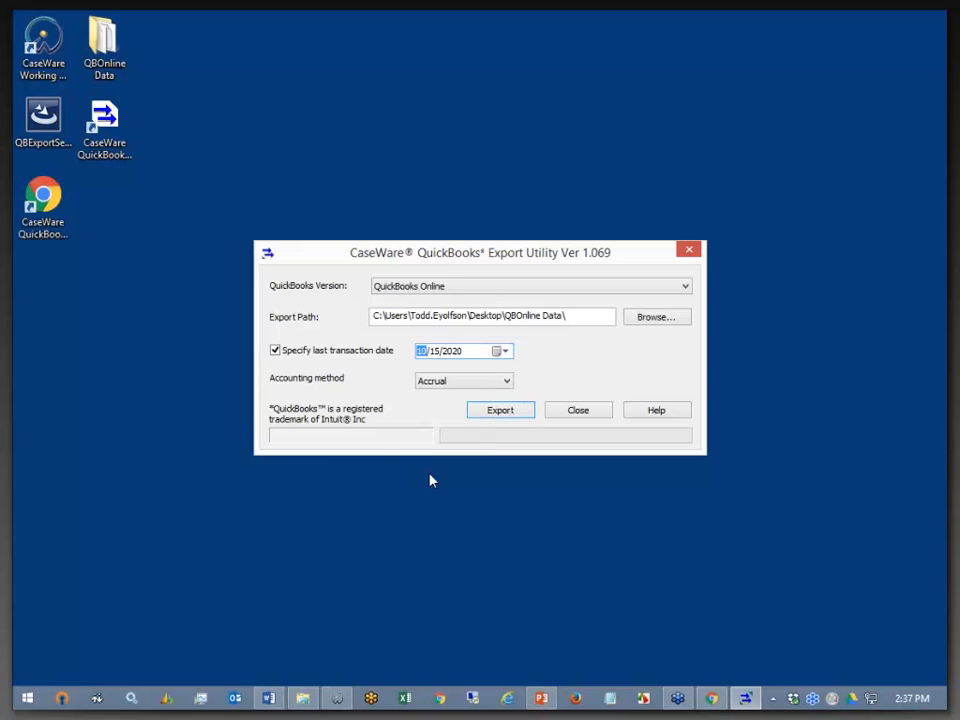
# - Set the last transaction date back to 12/31/2020
pyautogui.click(502, 354)
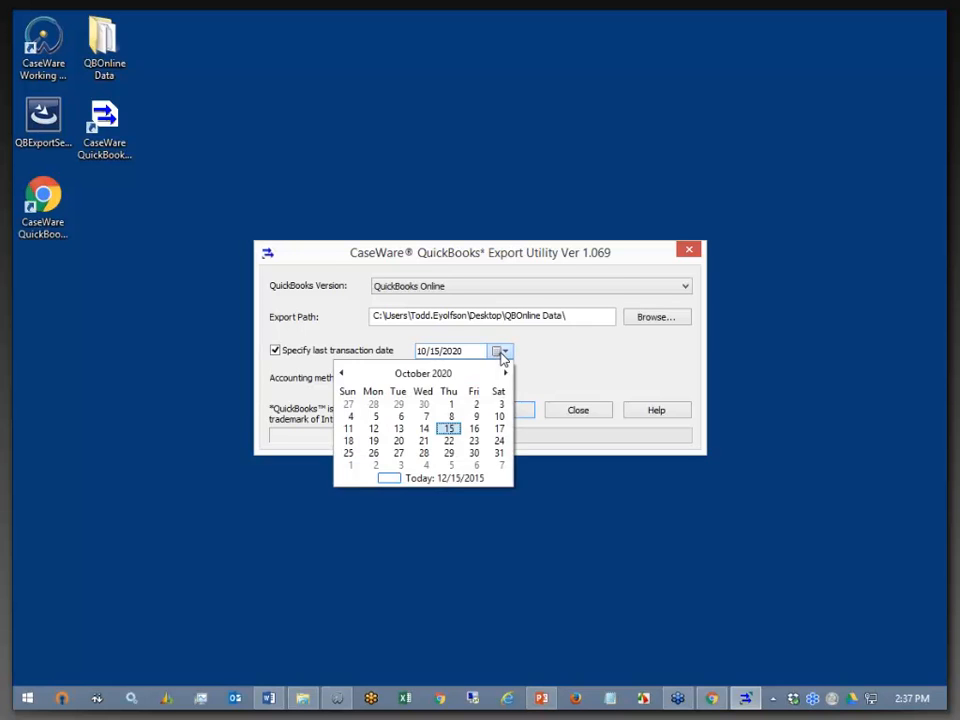
pyautogui.click(506, 373)
pyautogui.click(506, 373)
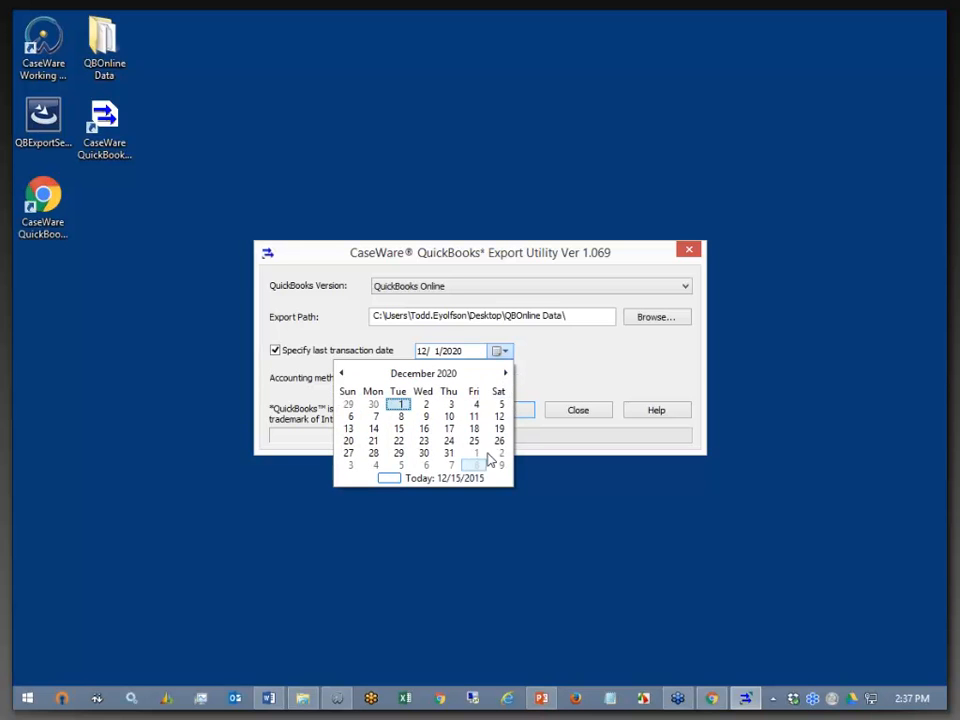
pyautogui.click(449, 455)
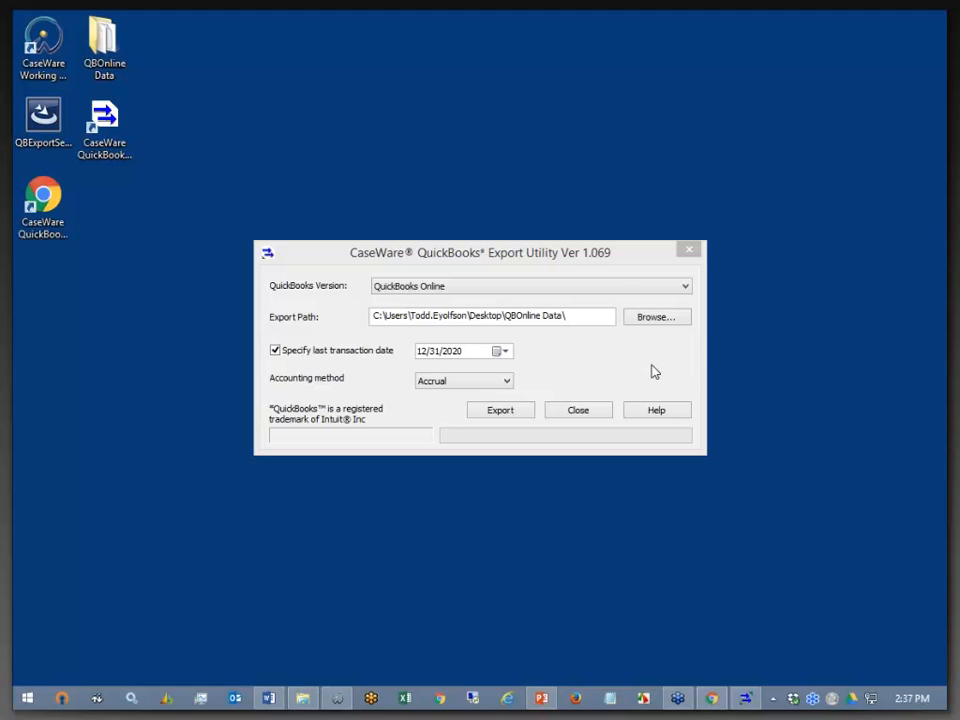
# - In Working Papers, select Electricity's map description and view the Options dialog's Autofill mapping settings
pyautogui.click(338, 699)
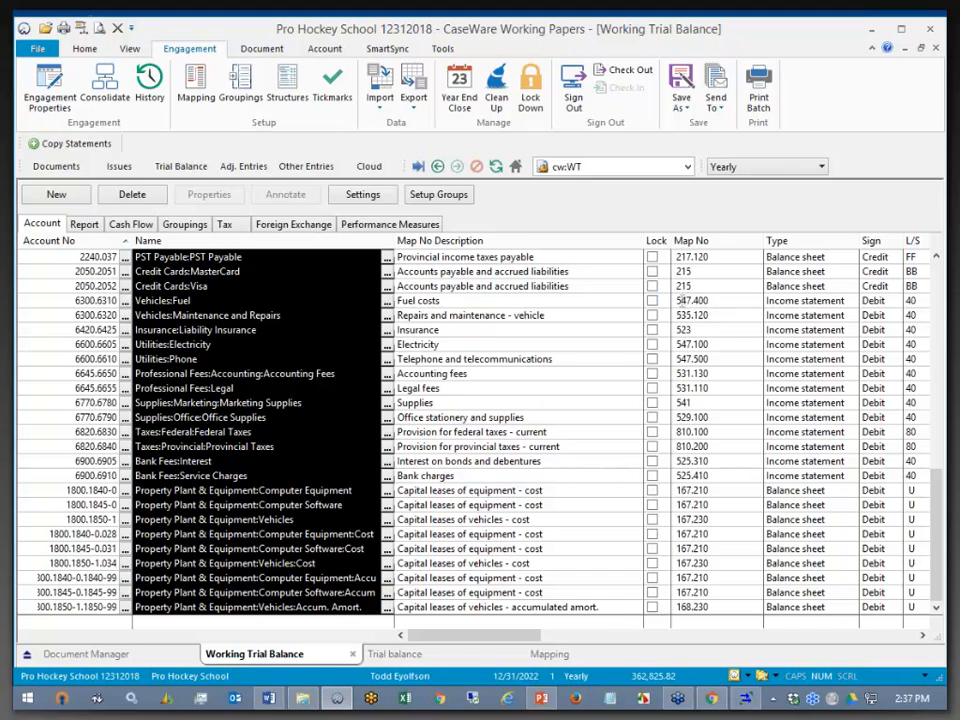
pyautogui.click(563, 347)
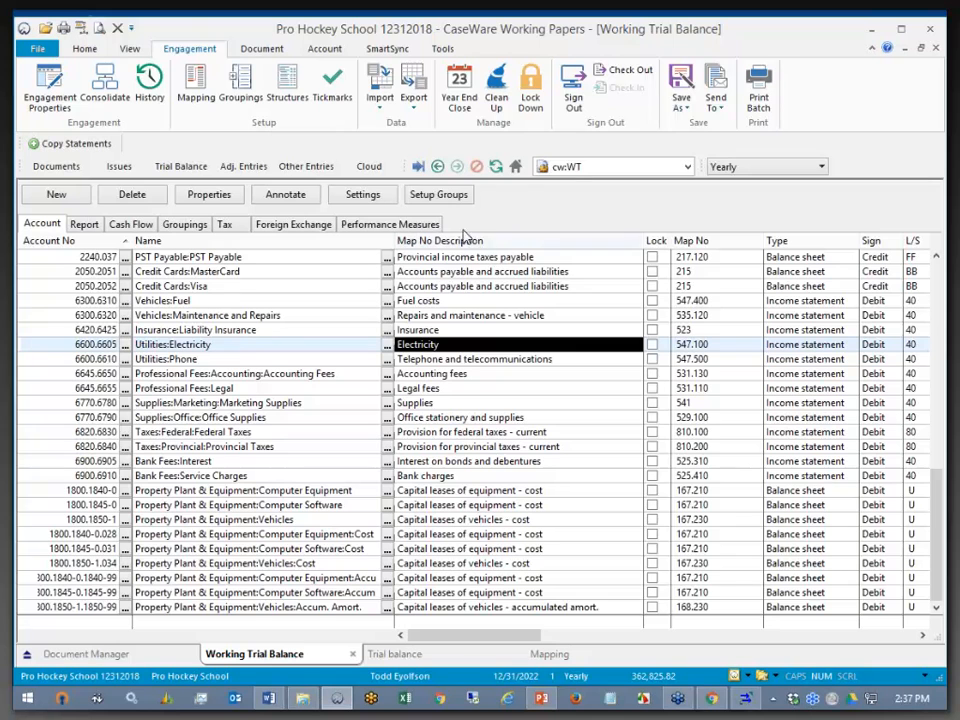
pyautogui.click(442, 48)
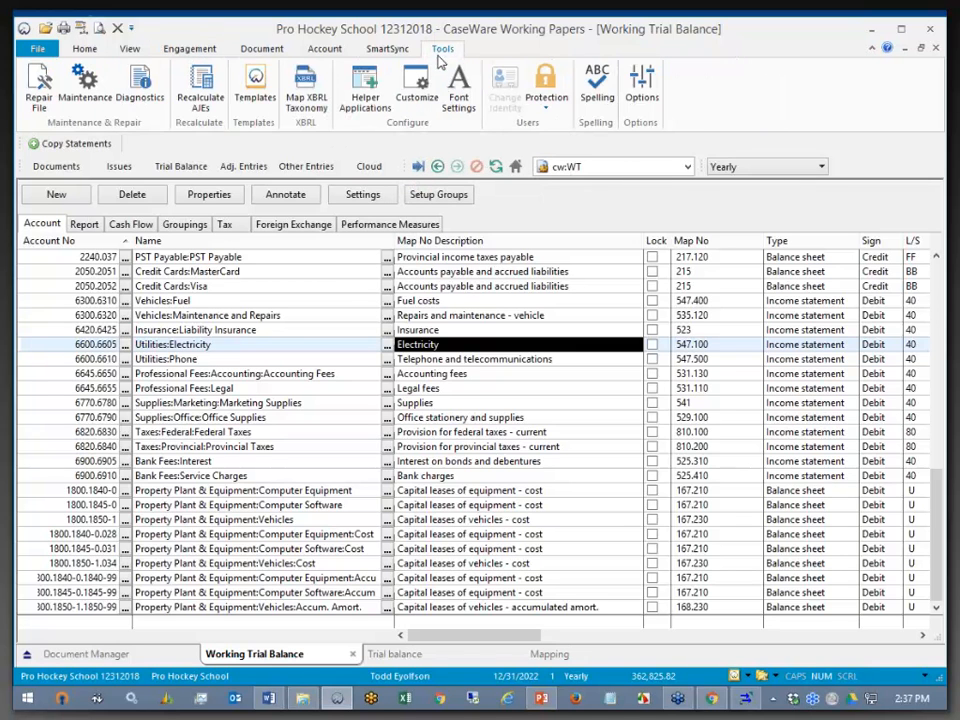
pyautogui.click(640, 86)
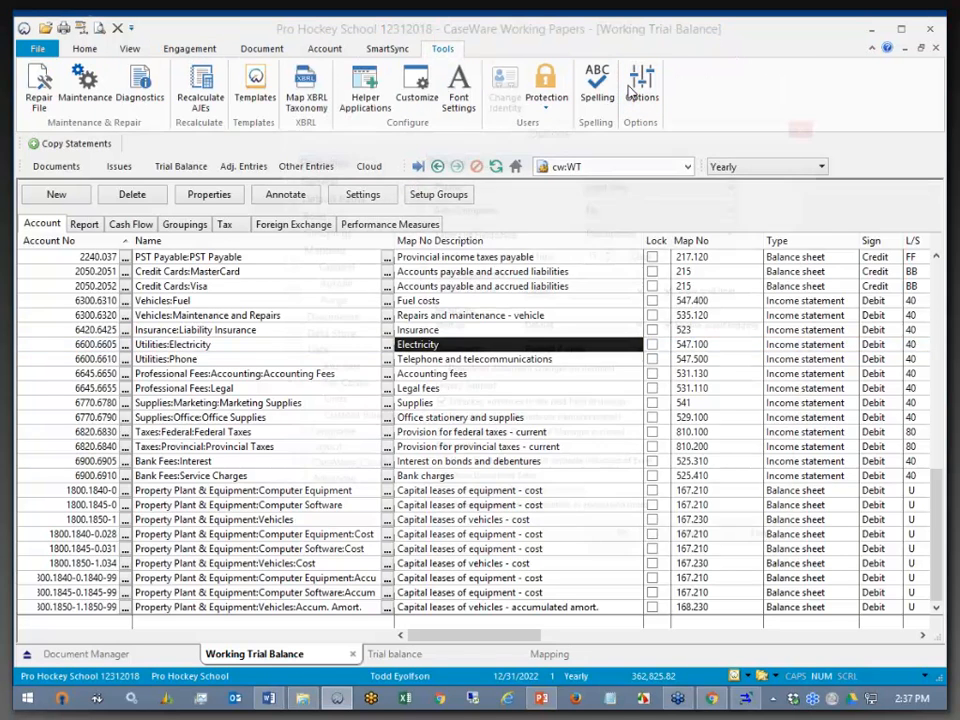
pyautogui.click(316, 287)
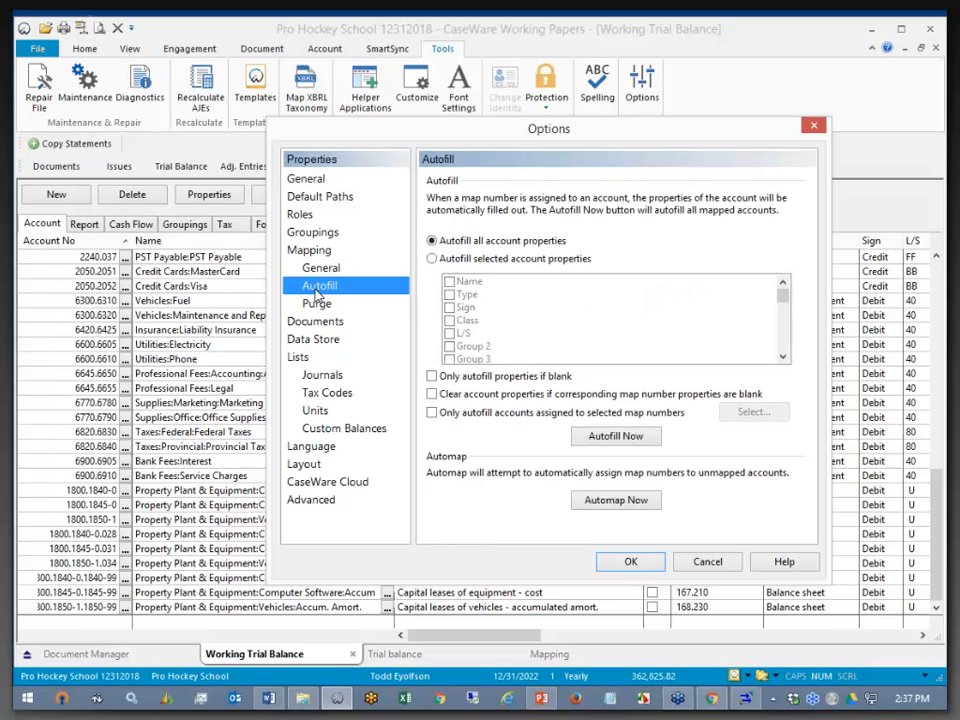
# - Cancel the Options dialog unchanged and scroll right to the Tax Export Code and Class columns
pyautogui.moveTo(561, 129); pyautogui.dragTo(349, 60)
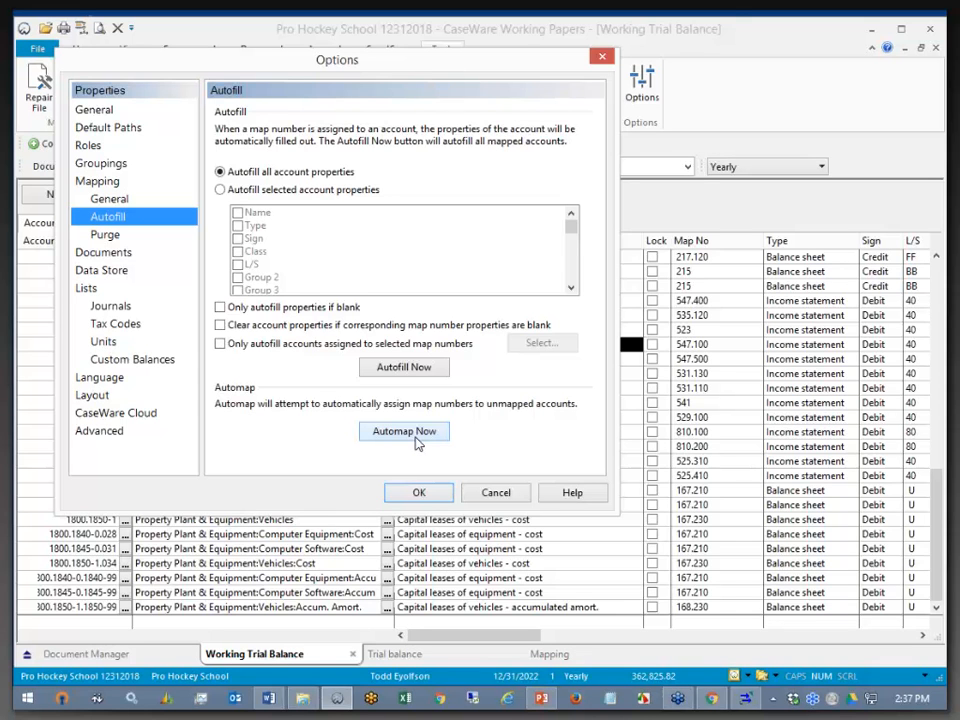
pyautogui.click(486, 494)
pyautogui.moveTo(499, 637); pyautogui.dragTo(617, 645)
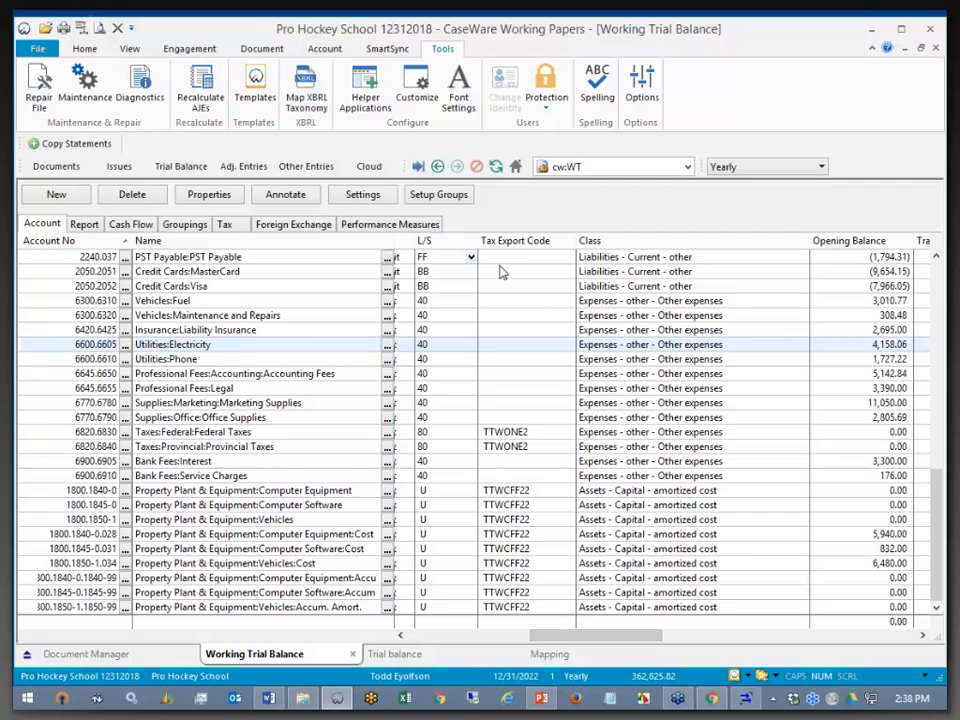
# - Select the L/S, Tax Export Code and Class columns, then open Engagement > Mapping
pyautogui.moveTo(447, 242)
pyautogui.mouseDown()
pyautogui.moveTo(502, 236)
pyautogui.moveTo(540, 255)
pyautogui.moveTo(657, 373)
pyautogui.mouseUp()
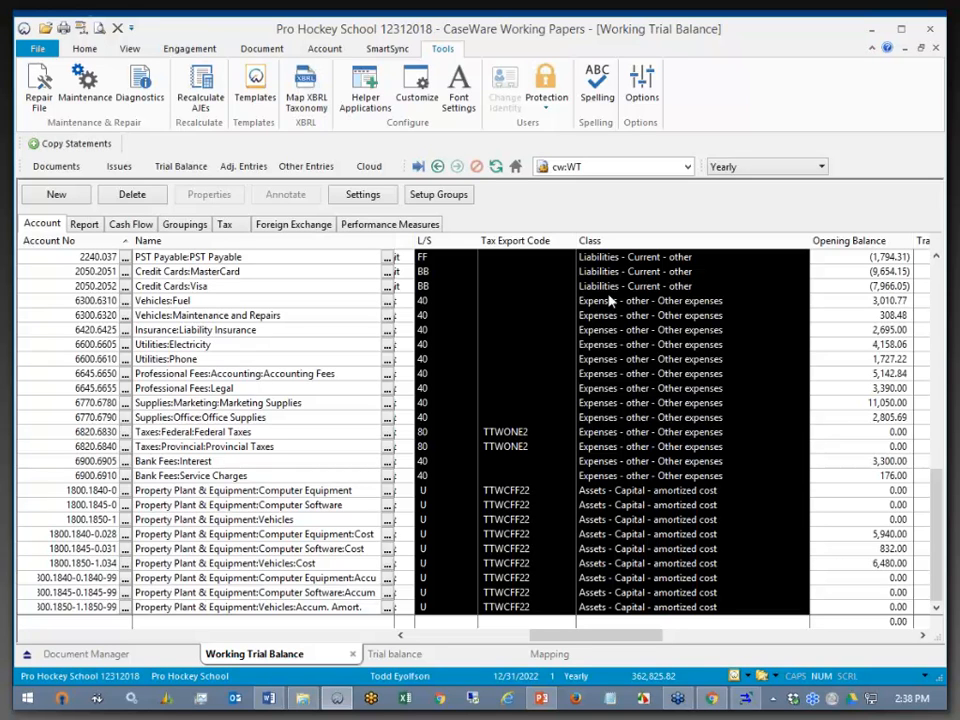
pyautogui.click(190, 50)
pyautogui.click(195, 85)
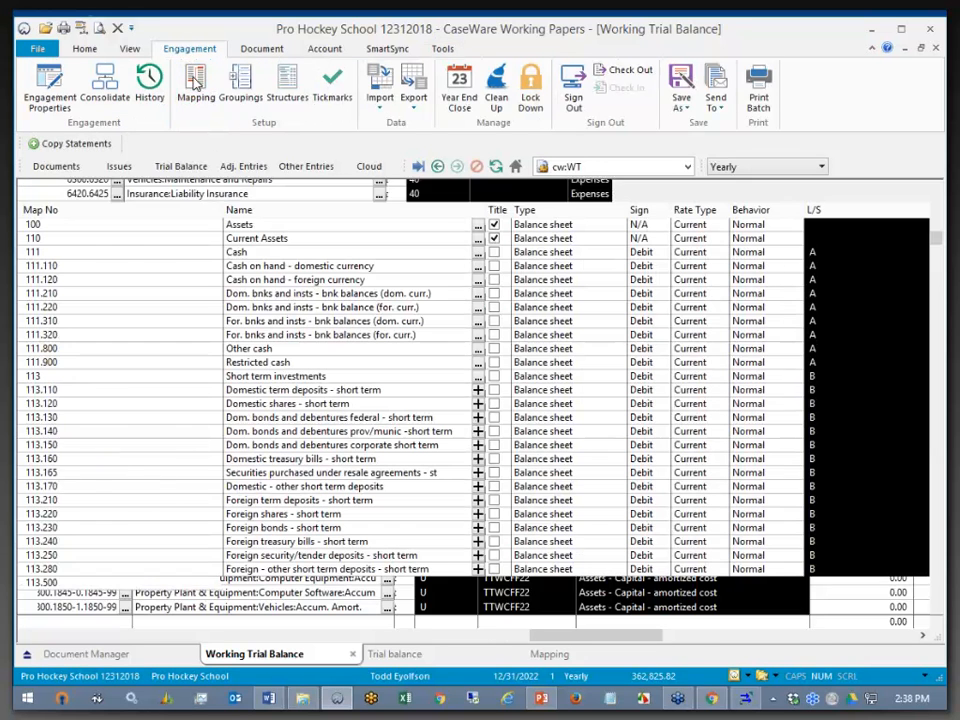
# - Select cash map numbers 111 through 111.900, view the Trial balance, then return to the Working Trial Balance
pyautogui.click(127, 335)
pyautogui.moveTo(21, 253); pyautogui.dragTo(22, 366)
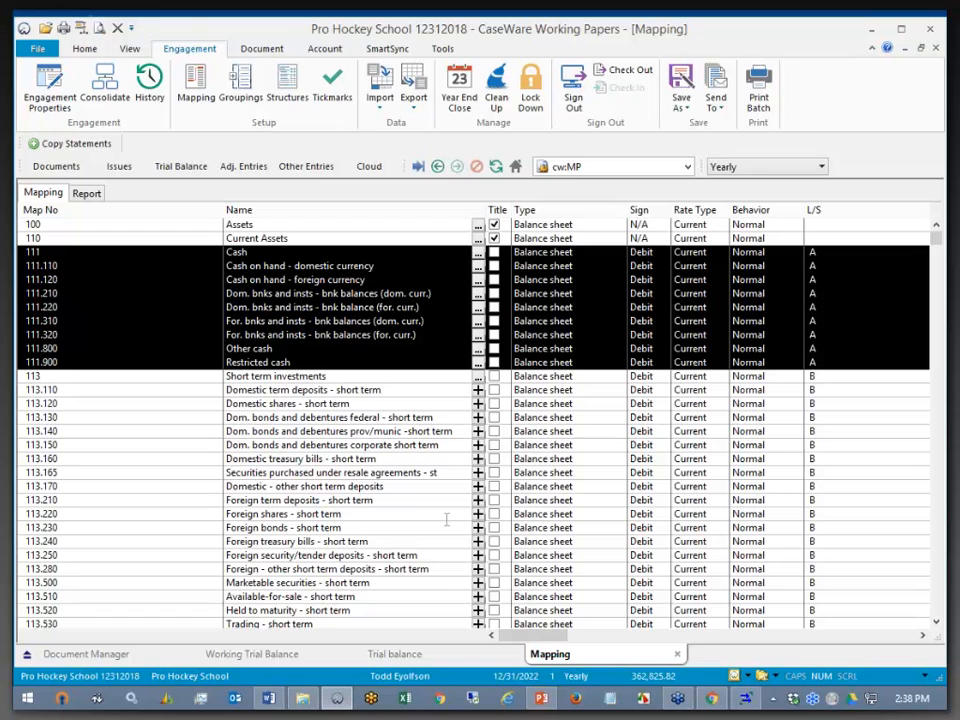
pyautogui.click(425, 661)
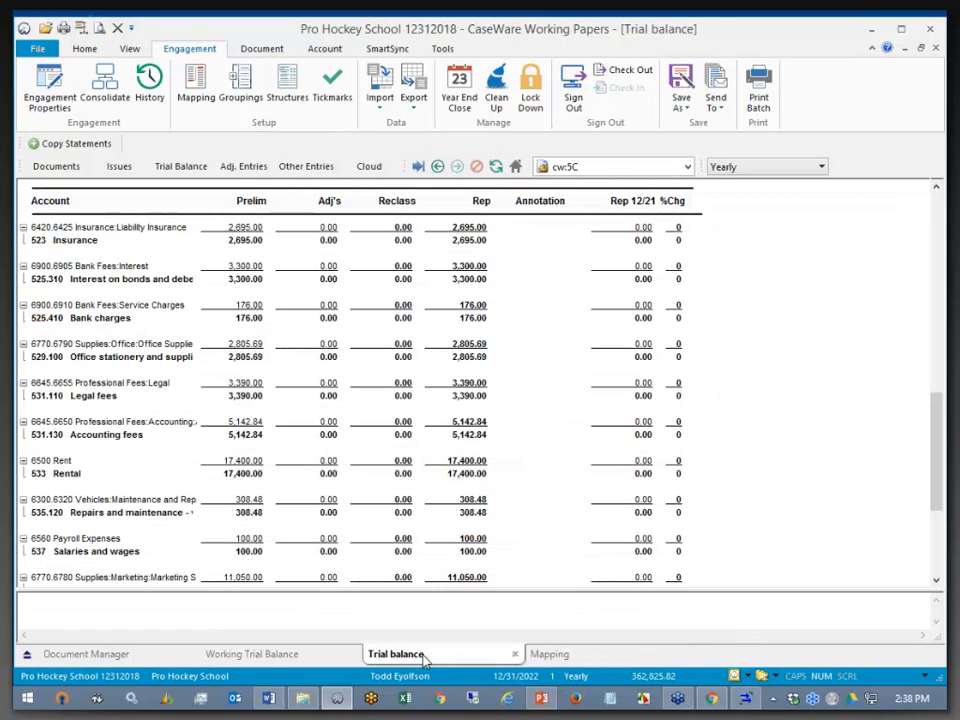
pyautogui.click(272, 656)
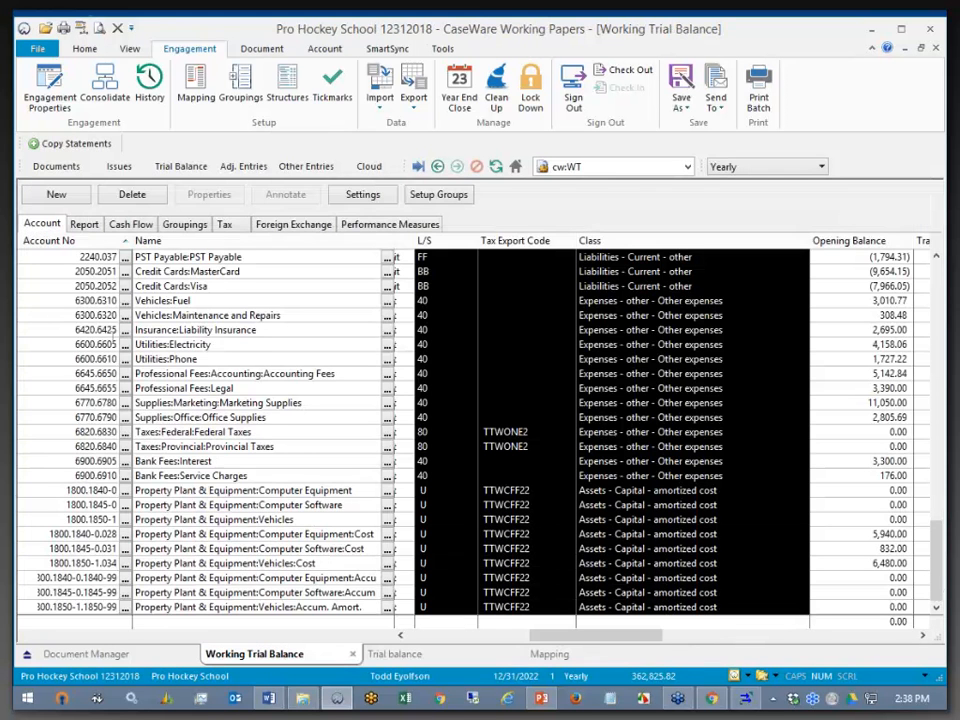
# - Select the Map No cells for Vehicles:Fuel and Credit Cards:Visa and the whole Map No column, then scroll to the top
pyautogui.click(204, 300)
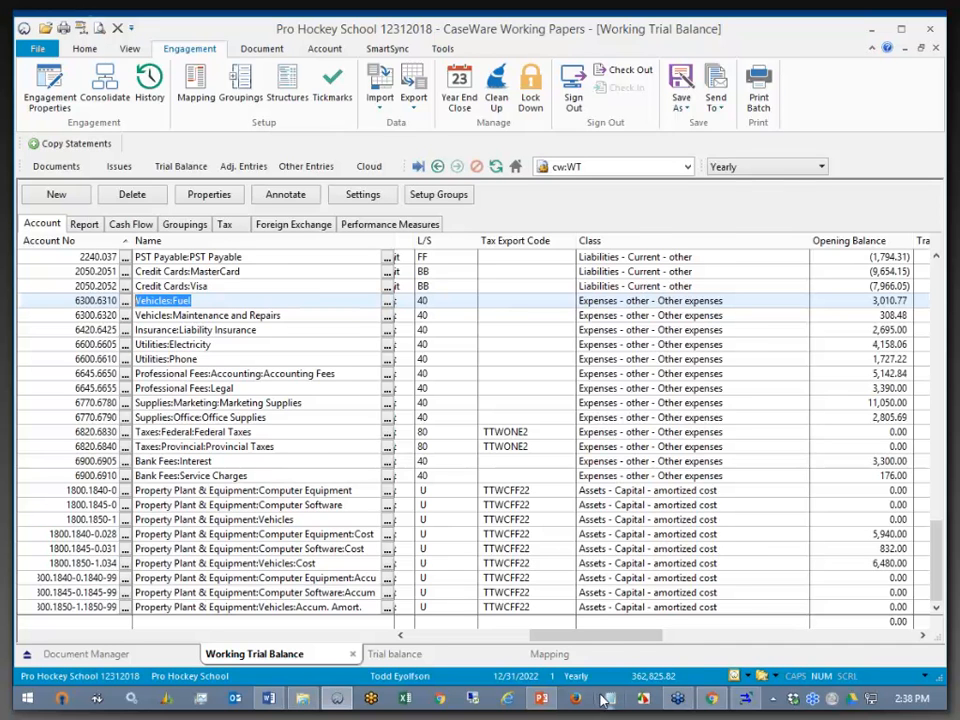
pyautogui.moveTo(605, 641); pyautogui.dragTo(485, 641)
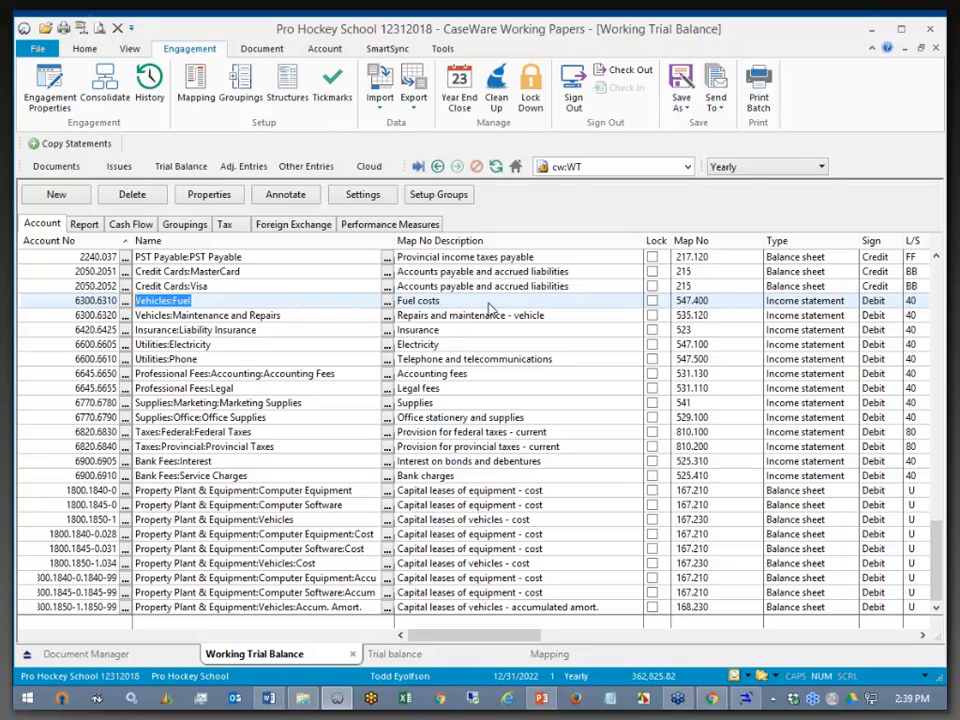
pyautogui.click(719, 302)
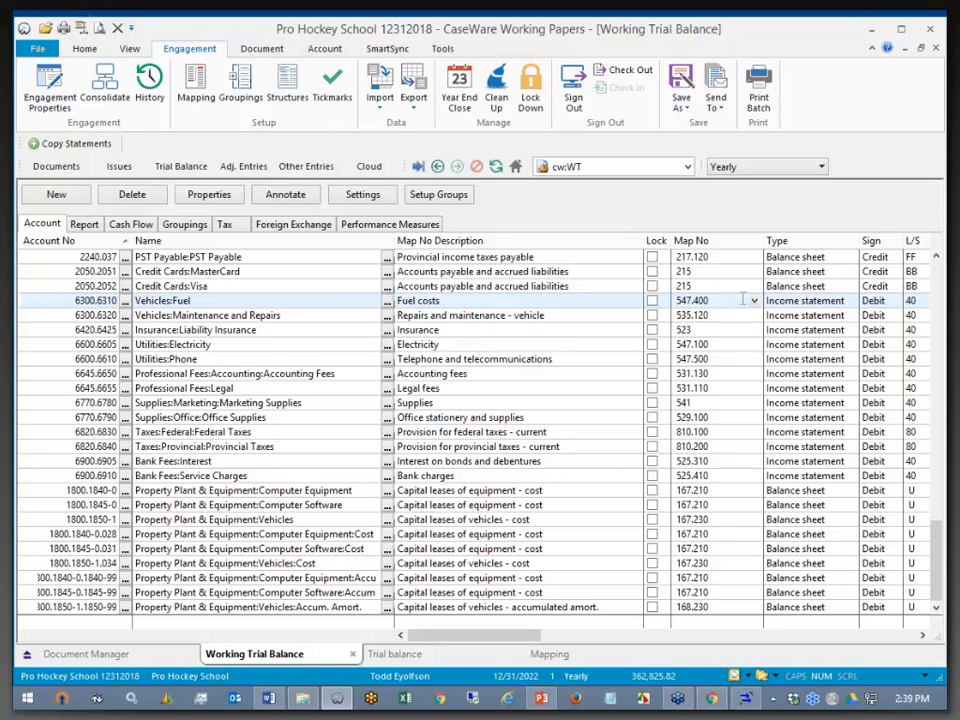
pyautogui.rightClick(708, 246)
pyautogui.click(753, 312)
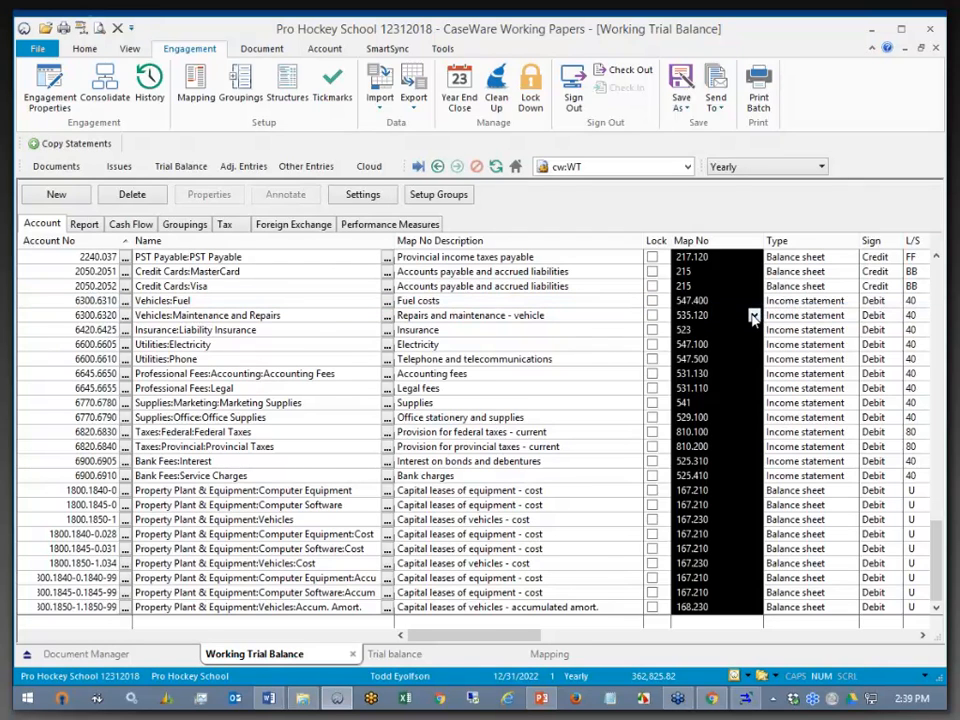
pyautogui.click(693, 283)
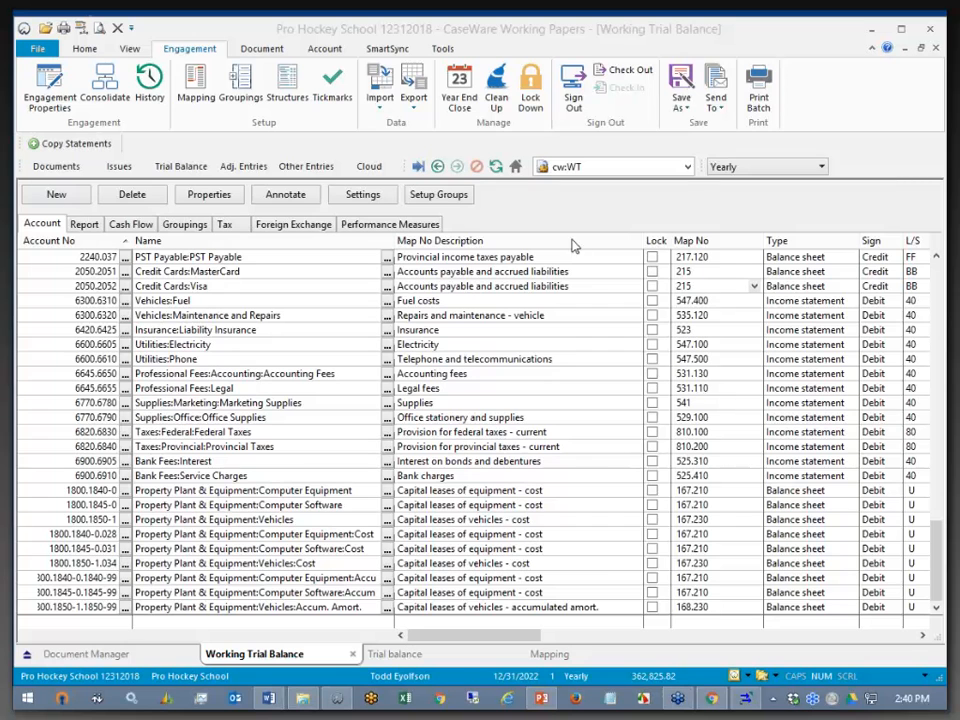
pyautogui.moveTo(938, 545); pyautogui.dragTo(936, 274)
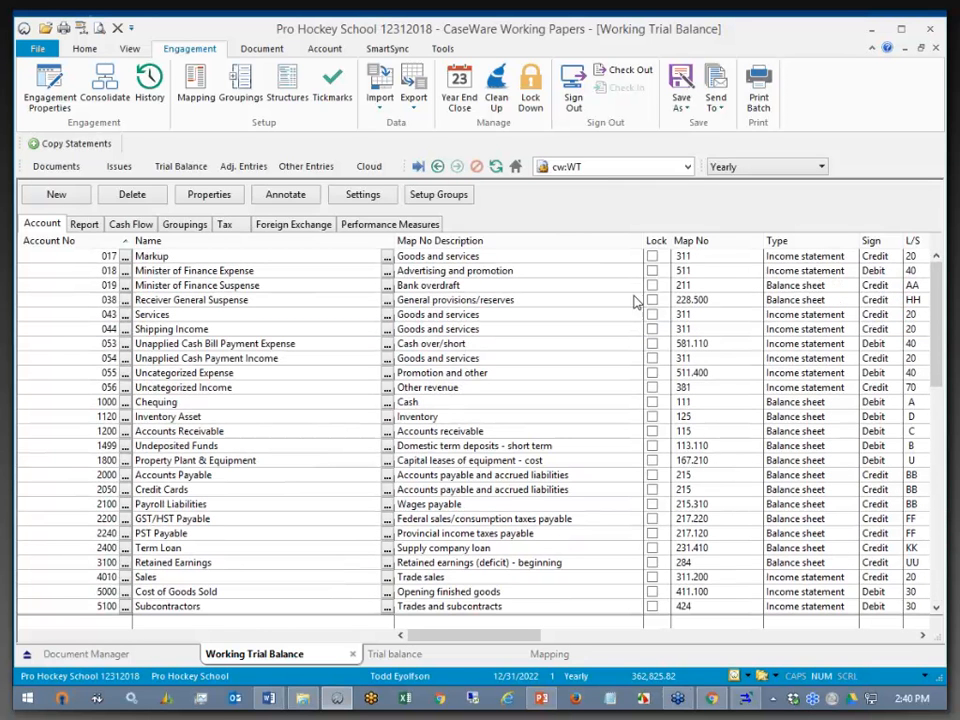
# - Select all trial balance account rows with Ctrl+A and launch Excel from the taskbar
pyautogui.click(71, 260)
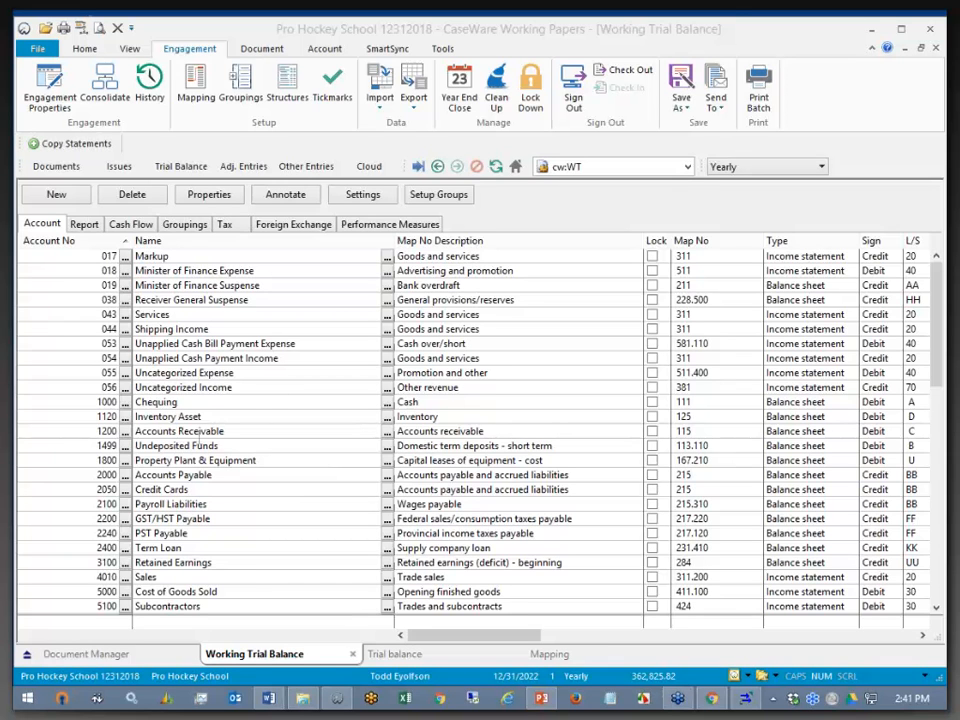
pyautogui.click(274, 390)
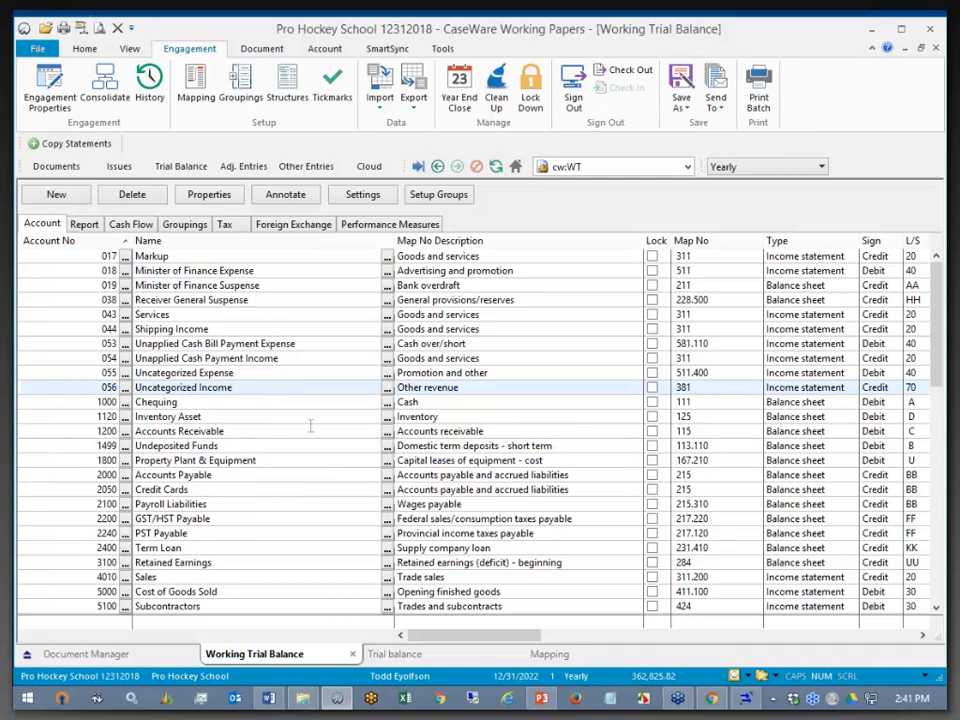
pyautogui.hotkey('ctrl', 'a')
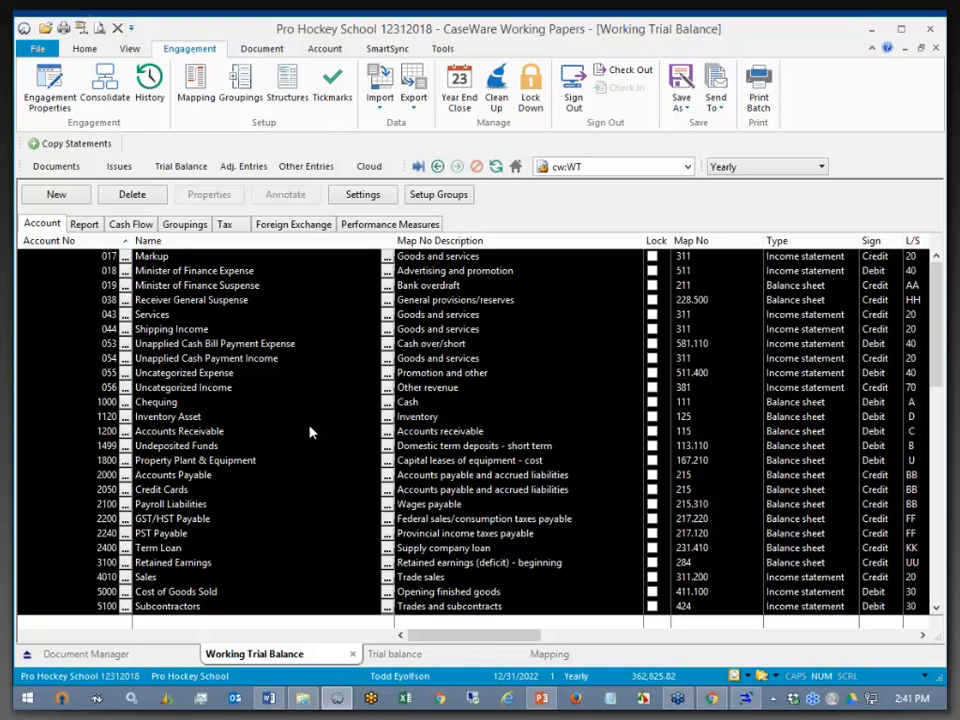
pyautogui.click(405, 698)
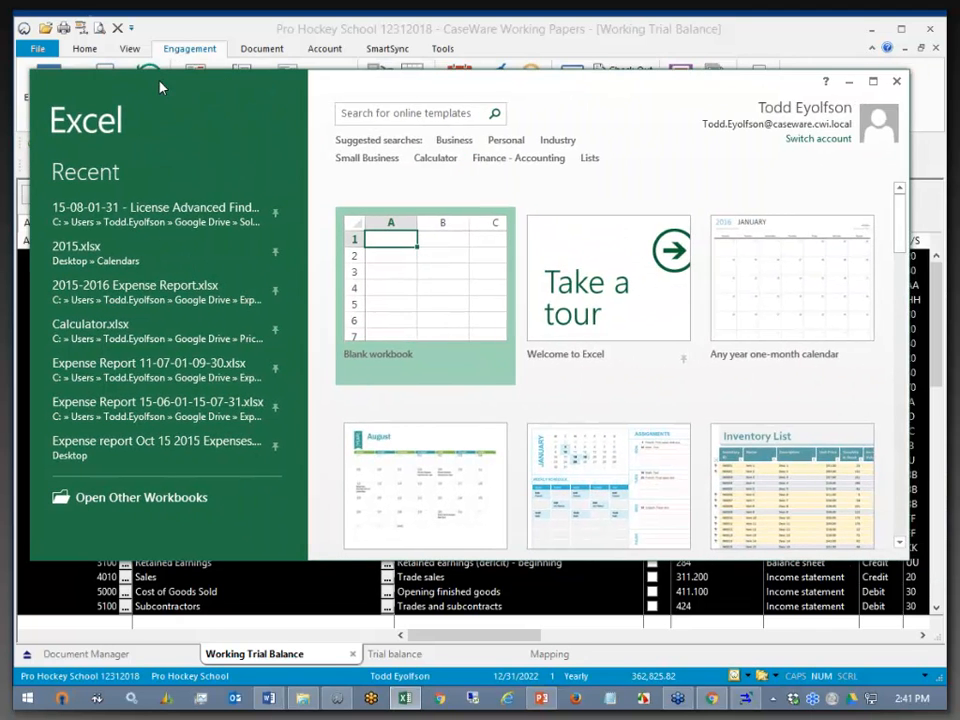
# - Paste the copied accounts into A1 of a new blank workbook, then minimize Excel
pyautogui.click(381, 233)
pyautogui.hotkey('ctrl', 'v')
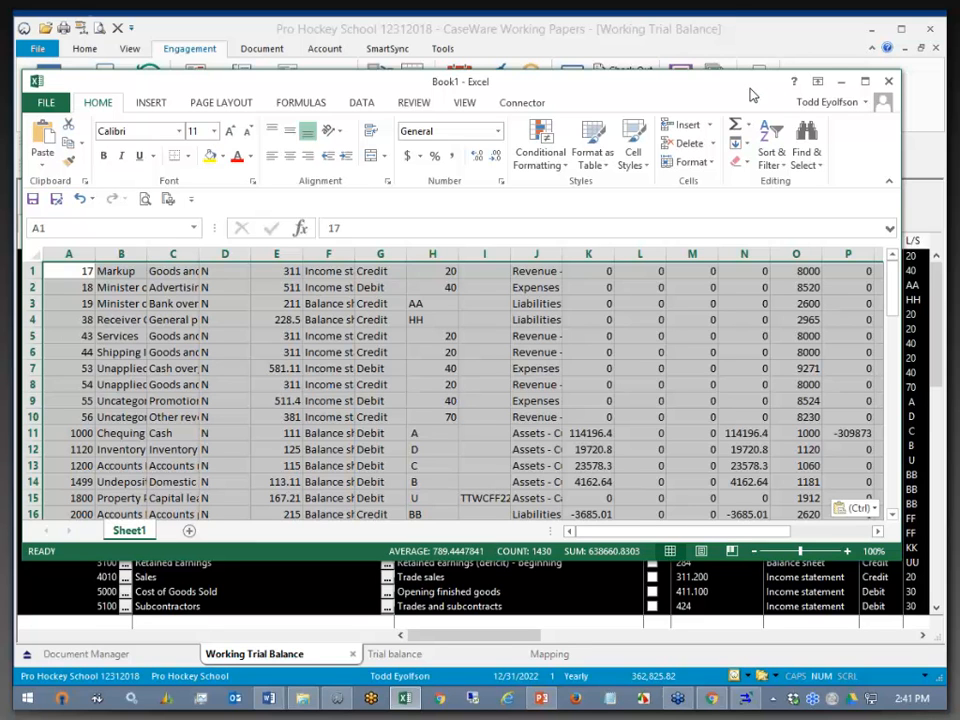
pyautogui.click(843, 87)
# - Select the map description of account 043 Services, mapped to 311 Goods and services
pyautogui.click(579, 313)
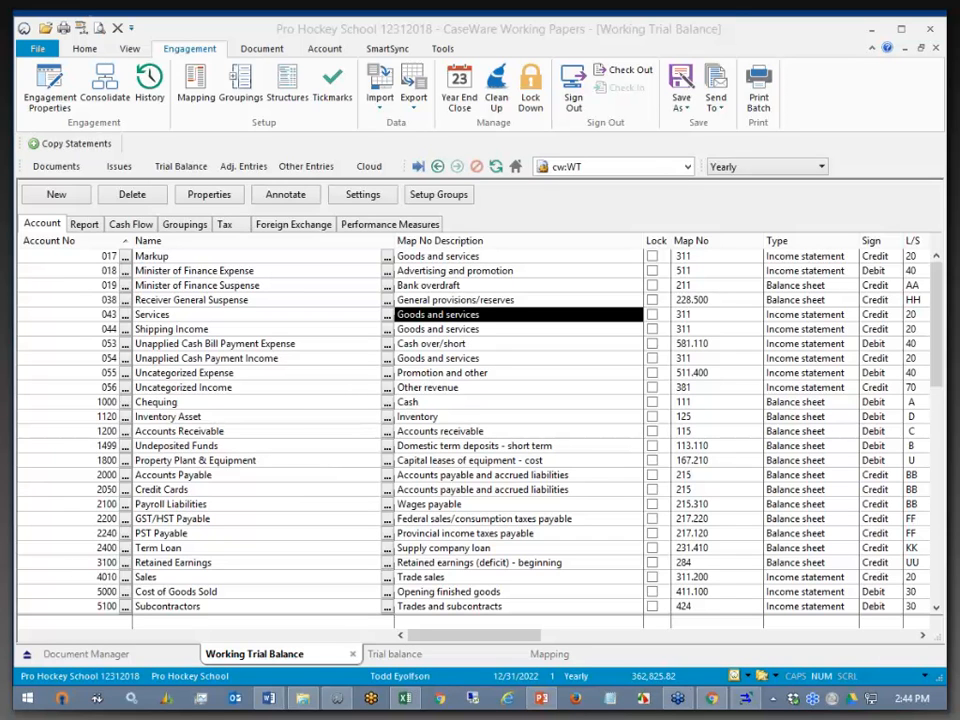
# - Launch Registry Editor by searching the Start menu for regedit
pyautogui.click(32, 700)
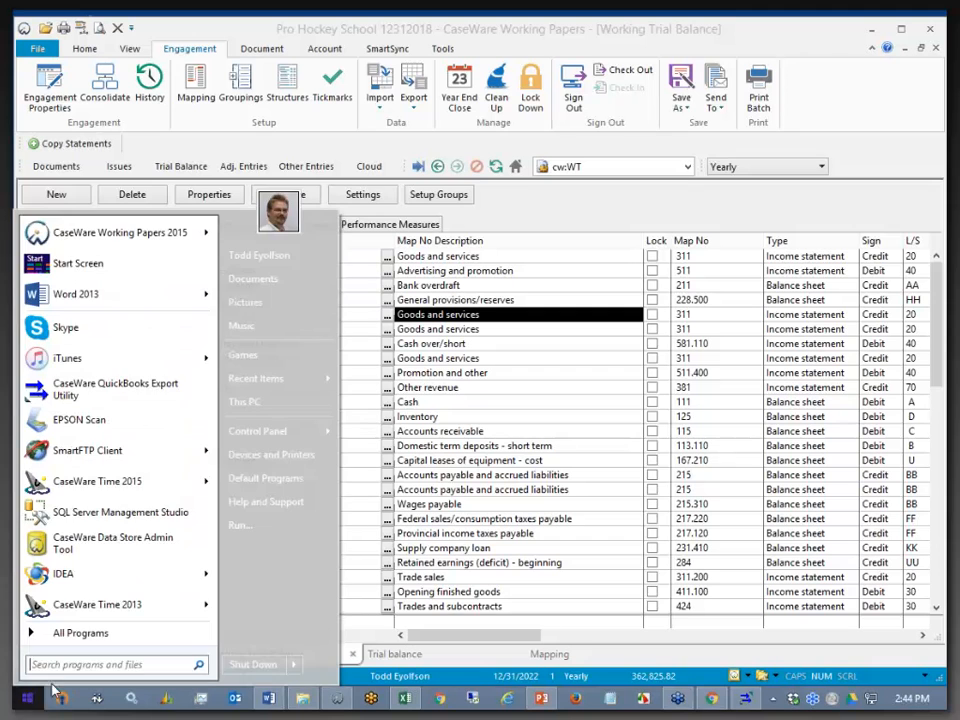
pyautogui.write('regedit')
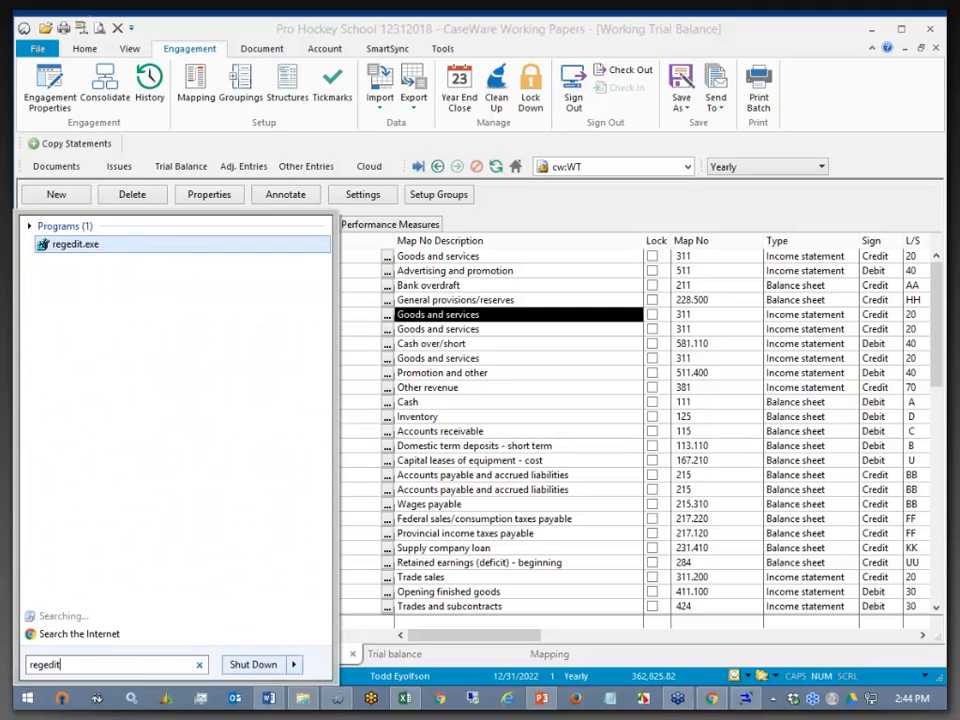
pyautogui.moveTo(60, 244); pyautogui.dragTo(62, 245)
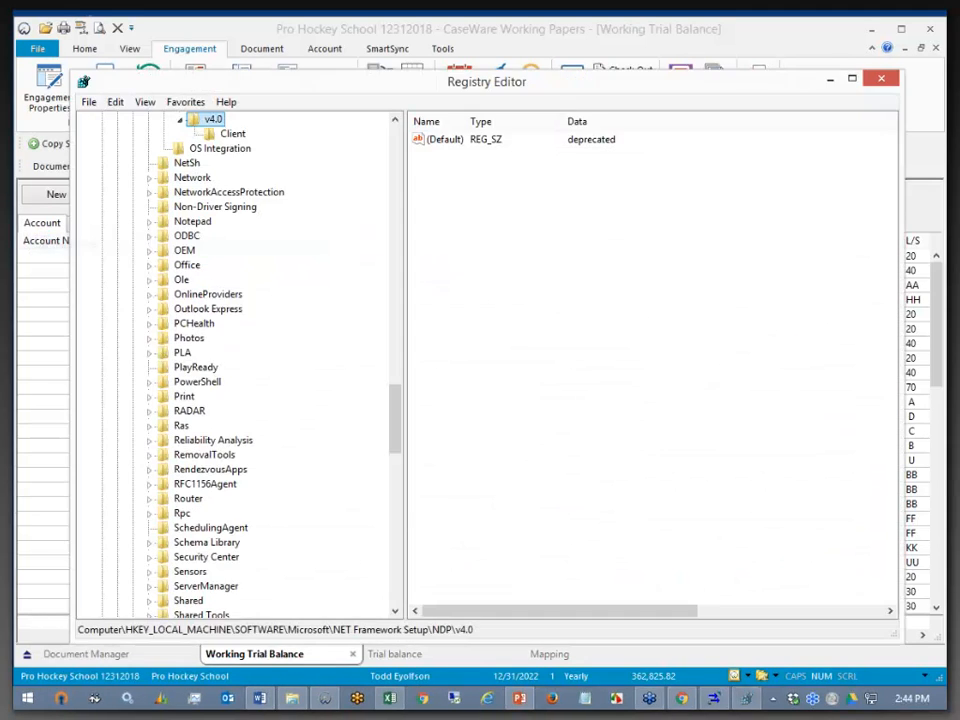
pyautogui.moveTo(395, 436); pyautogui.dragTo(393, 382)
# - Export the NDP key as dot net.reg on the desktop and close Registry Editor
pyautogui.rightClick(214, 339)
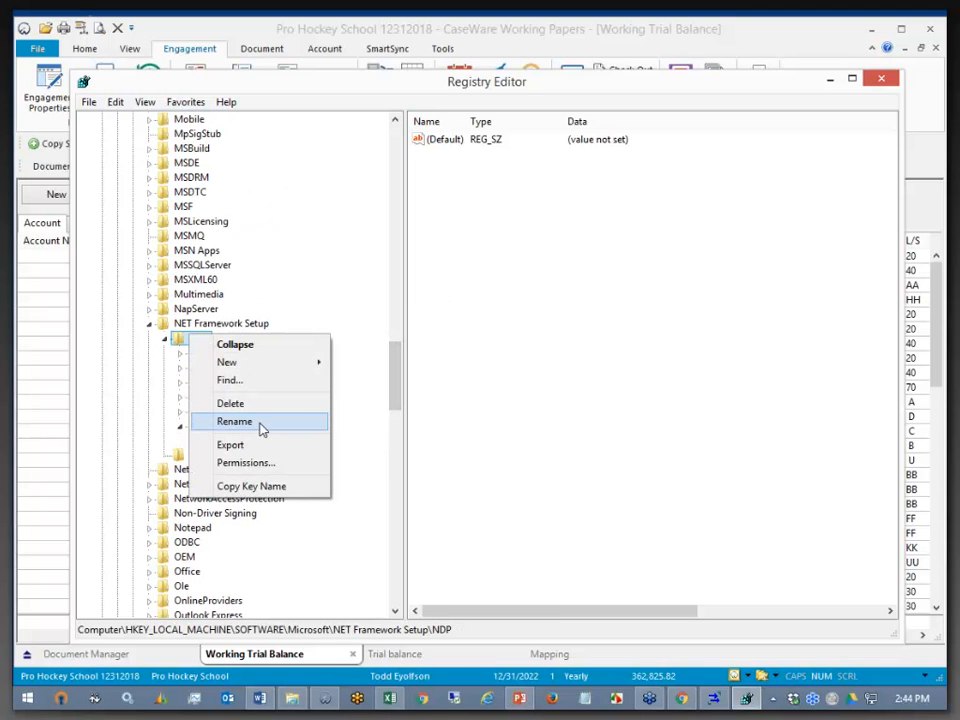
pyautogui.click(255, 445)
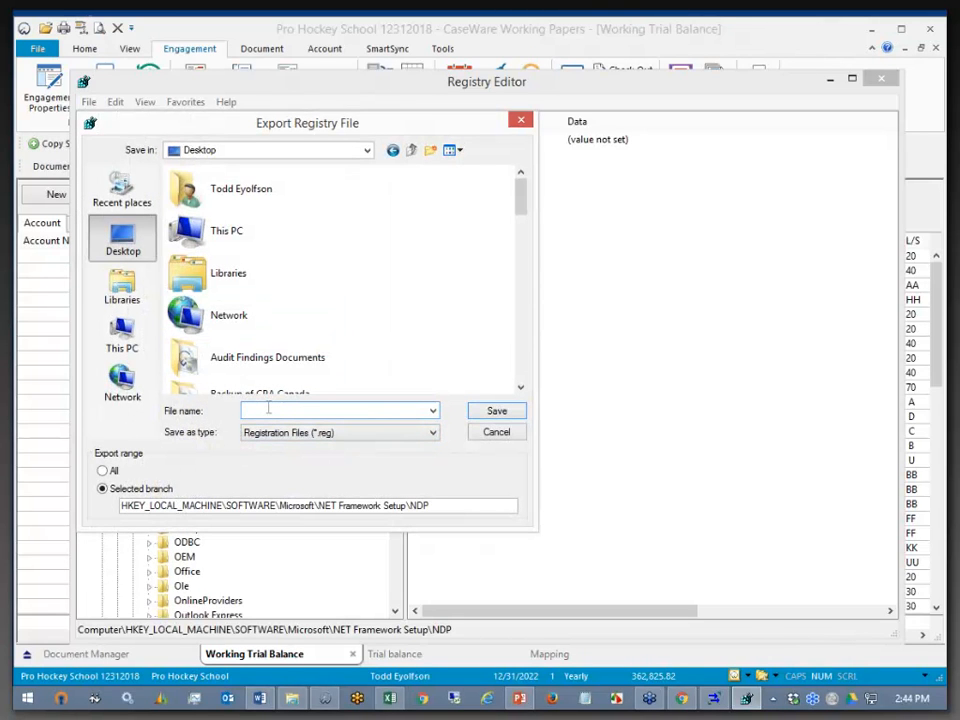
pyautogui.write('dot net')
pyautogui.click(497, 411)
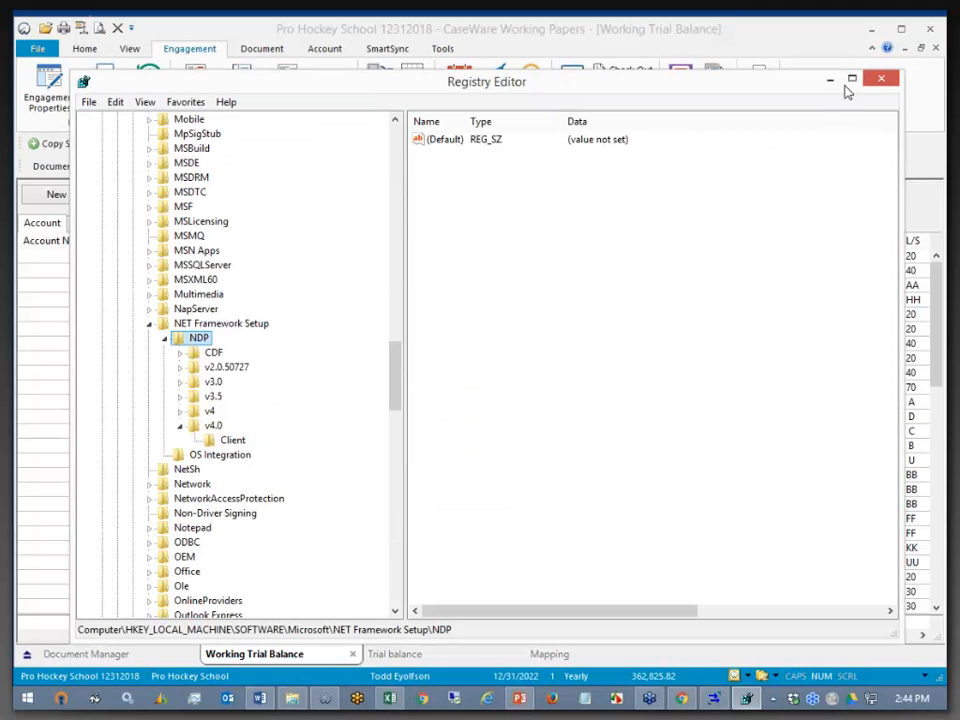
pyautogui.click(881, 78)
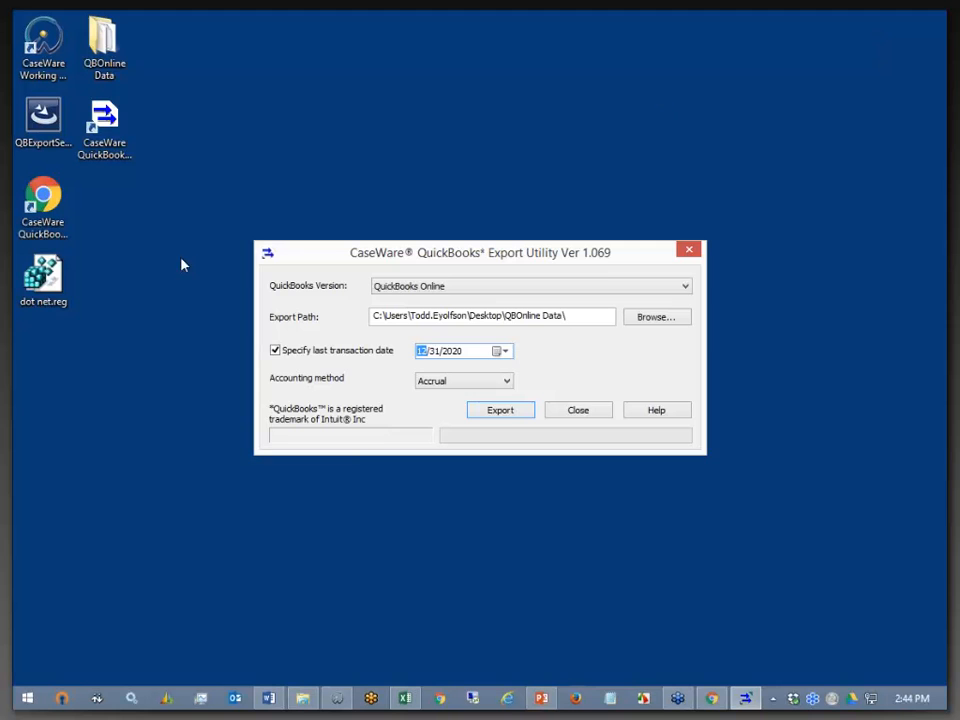
# - Decline merging dot net.reg into the registry and open it in Notepad to read it
pyautogui.doubleClick(43, 275)
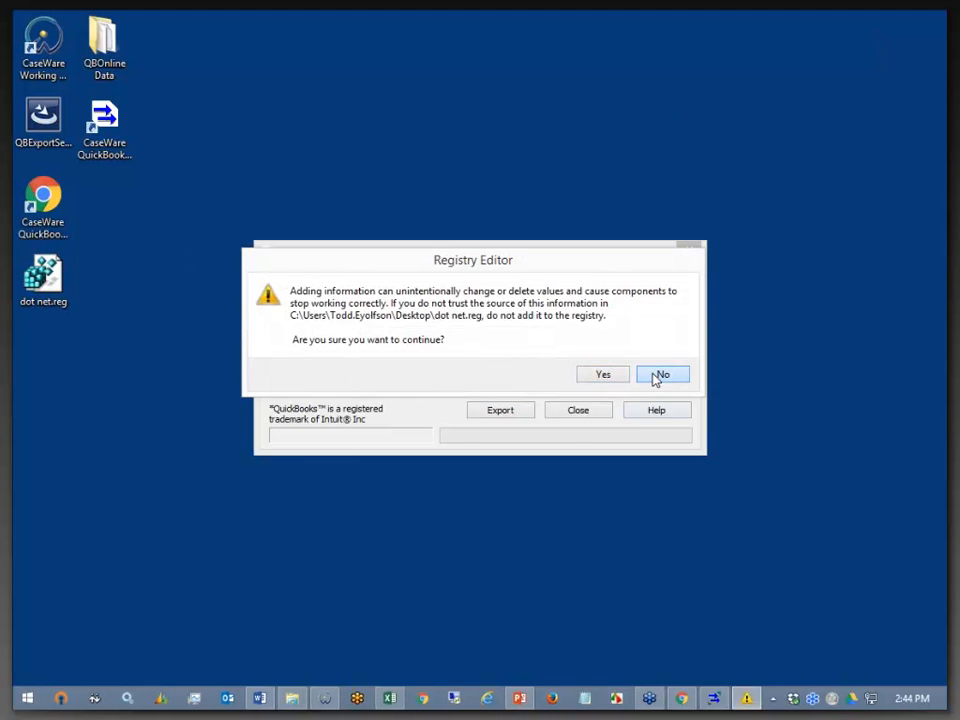
pyautogui.click(662, 375)
pyautogui.click(609, 697)
pyautogui.moveTo(43, 275); pyautogui.dragTo(499, 236)
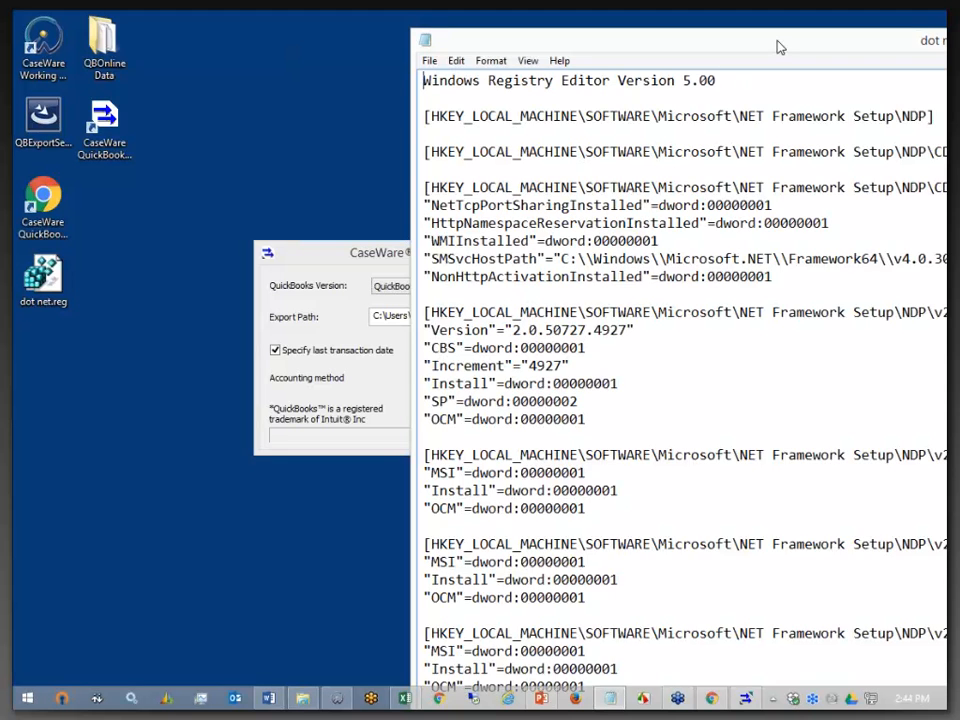
pyautogui.moveTo(779, 47); pyautogui.dragTo(613, 43)
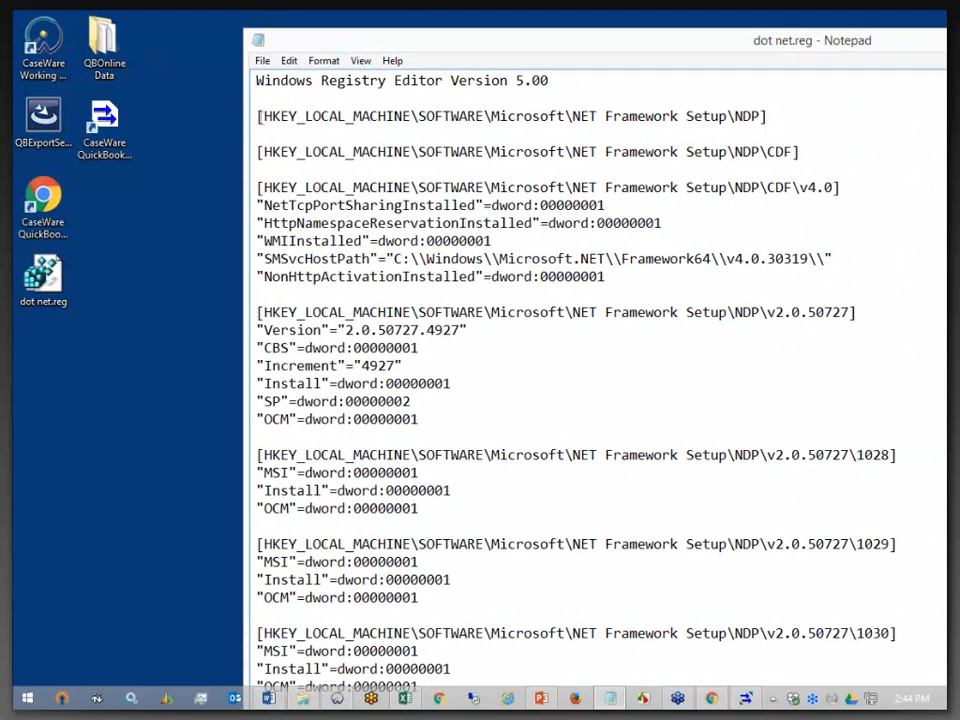
# - Paste the QuickBooks account data over the NDP key line, then undo the paste
pyautogui.moveTo(257, 116); pyautogui.dragTo(771, 114)
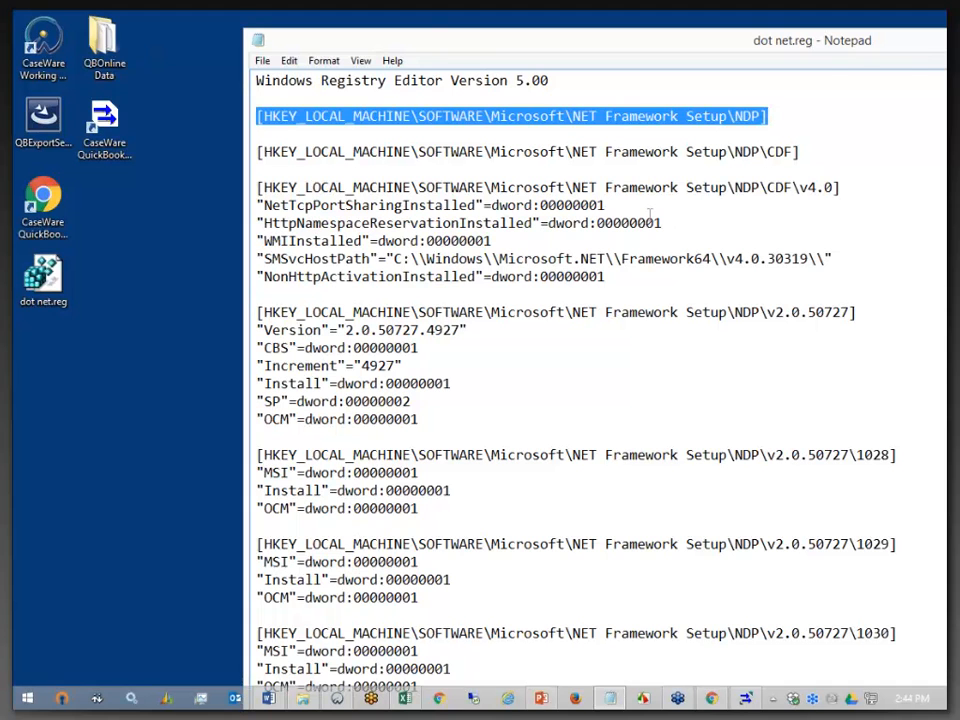
pyautogui.hotkey('ctrl', 'v')
pyautogui.scroll(3, 795, 172)
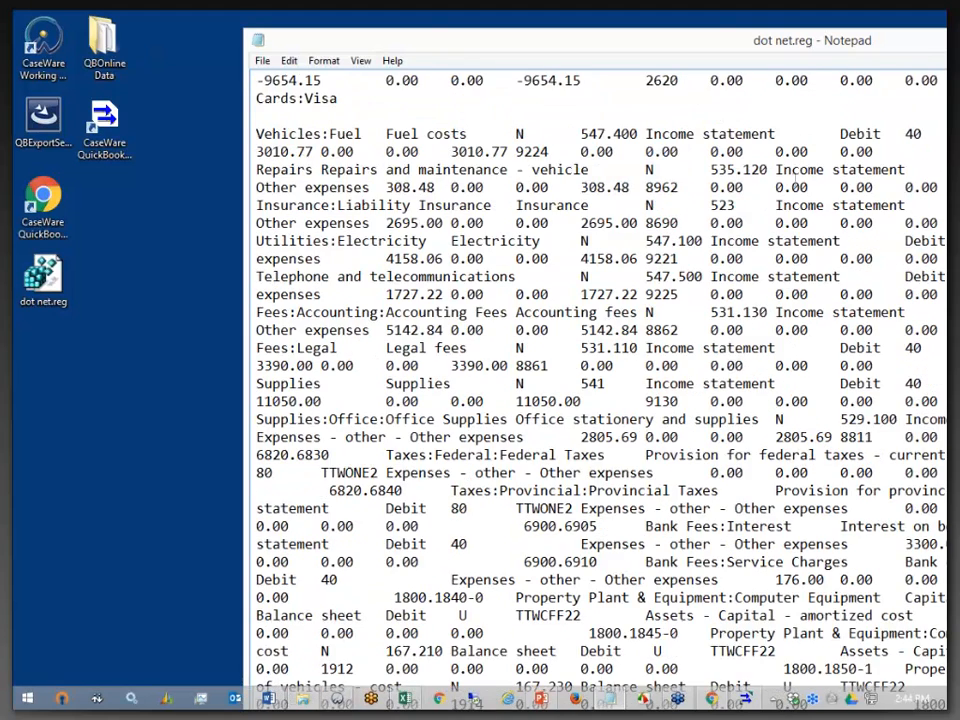
pyautogui.scroll(20, 795, 172)
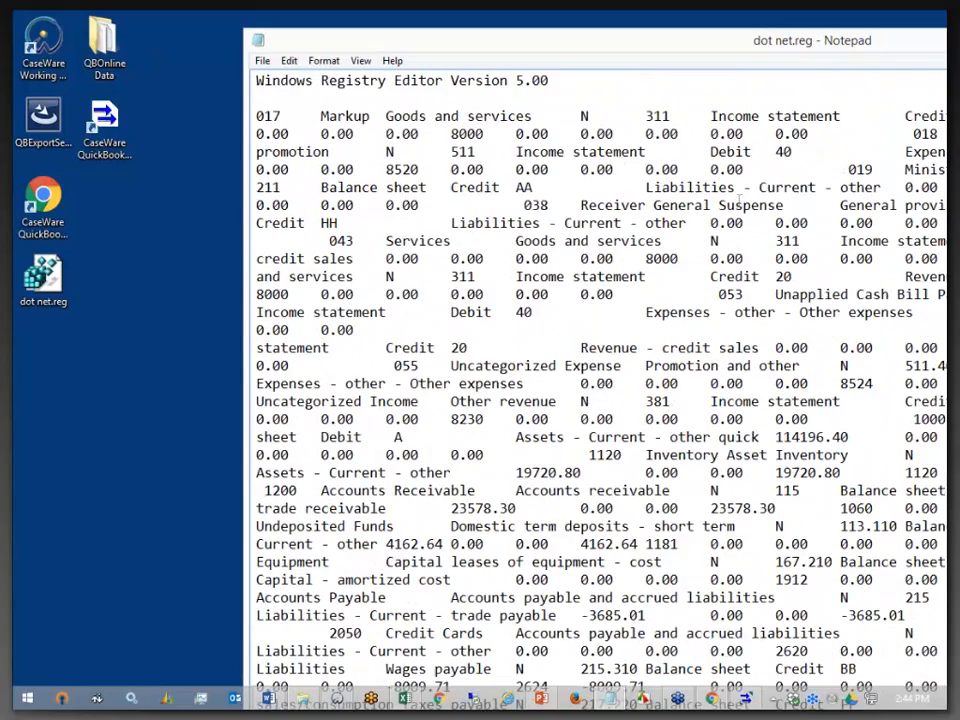
pyautogui.hotkey('ctrl', 'a')
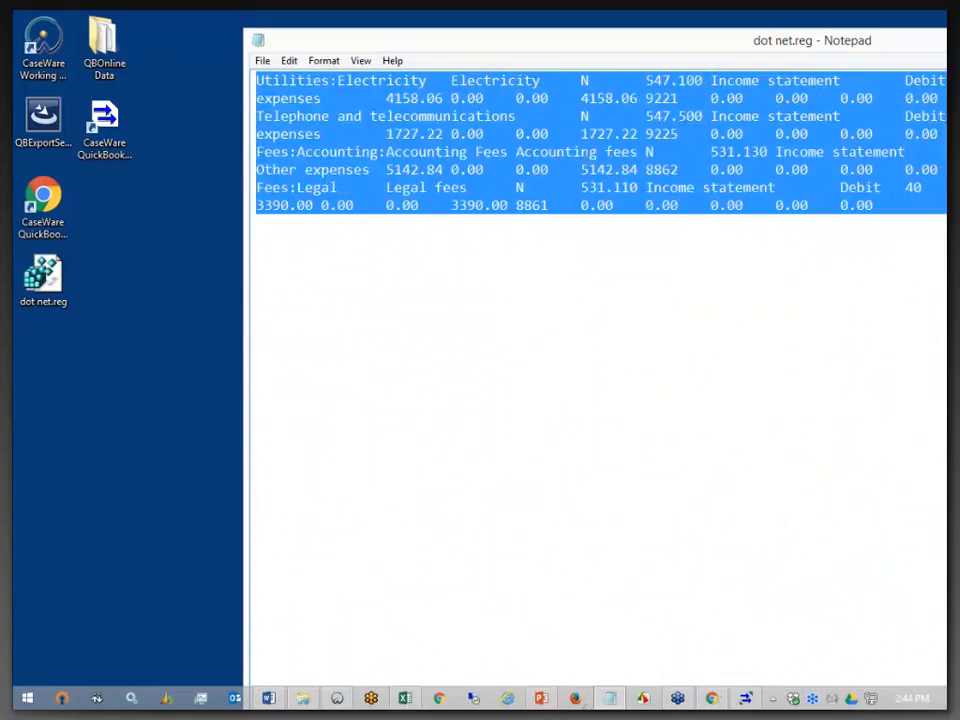
pyautogui.hotkey('ctrl', 'z')
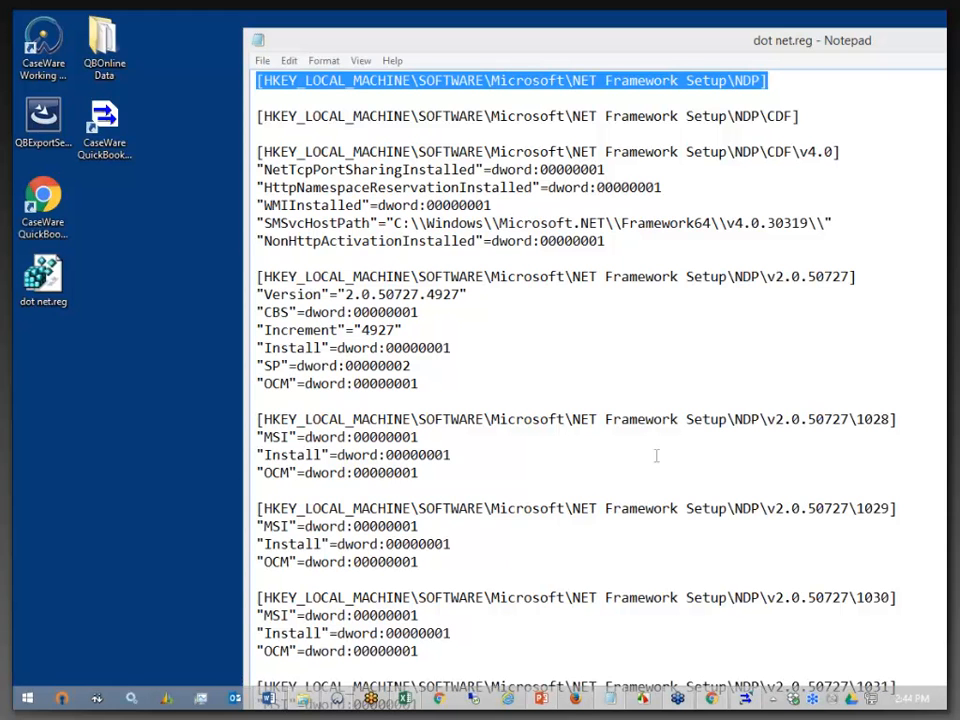
# - Highlight v4.0 in the CDF line, close Notepad without saving, and close the export utility
pyautogui.moveTo(855, 48); pyautogui.dragTo(687, 53)
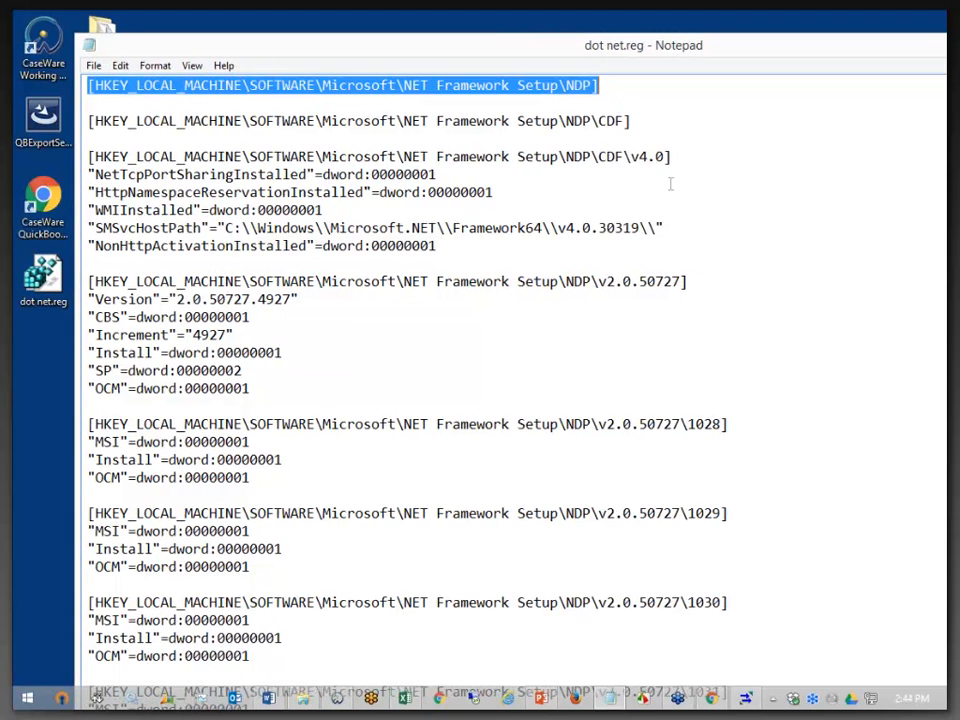
pyautogui.moveTo(631, 157); pyautogui.dragTo(662, 157)
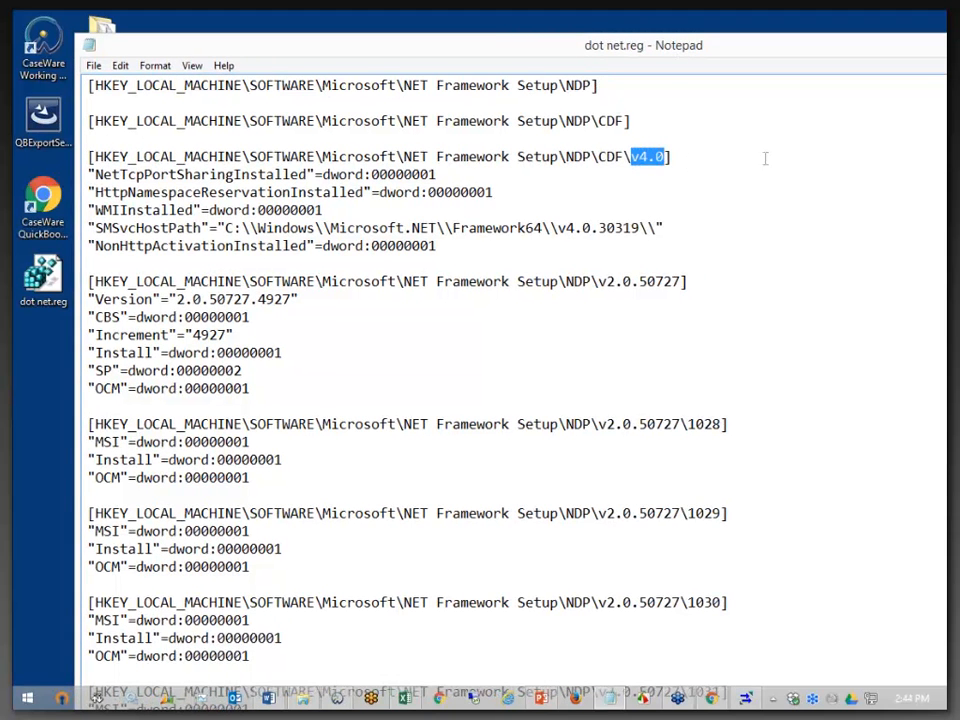
pyautogui.moveTo(925, 56); pyautogui.dragTo(593, 91)
pyautogui.click(854, 79)
pyautogui.click(513, 366)
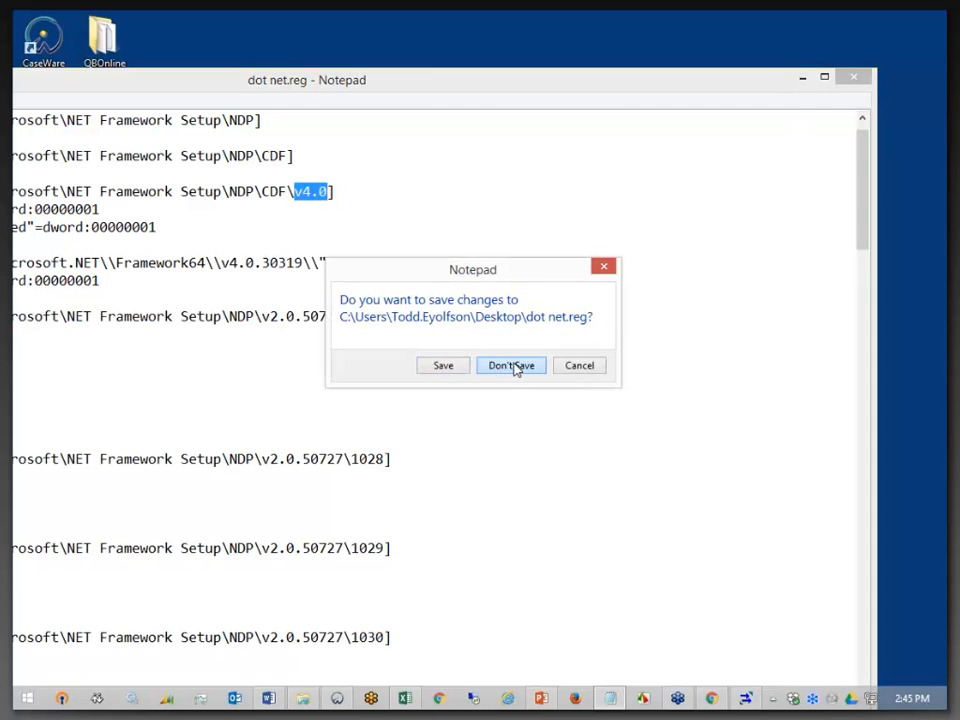
pyautogui.click(566, 413)
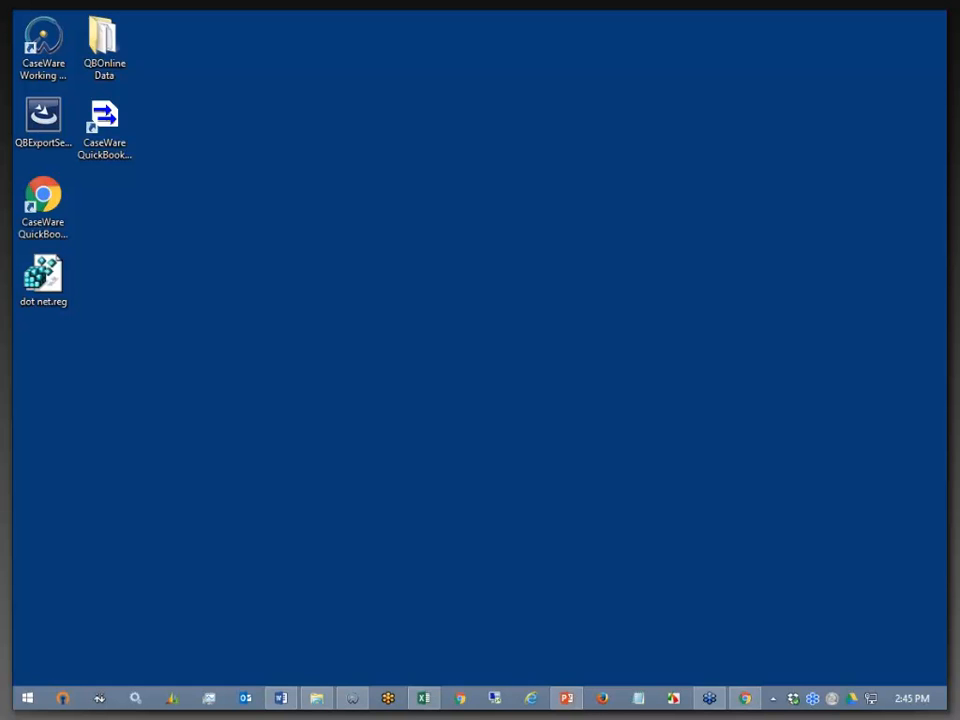
pyautogui.click(353, 698)
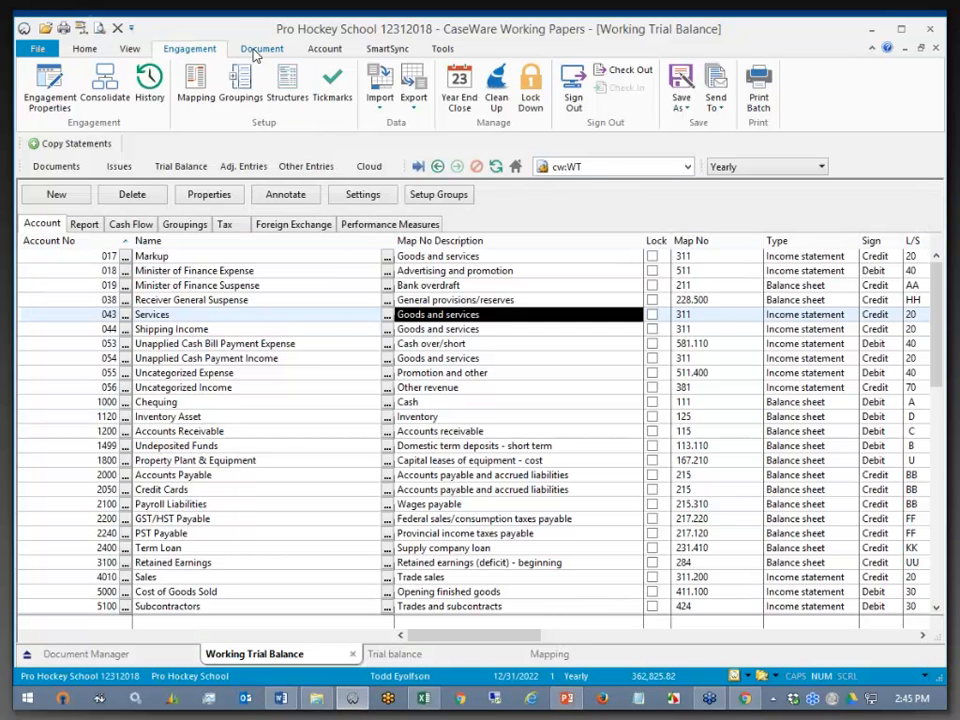
pyautogui.click(388, 96)
pyautogui.click(435, 124)
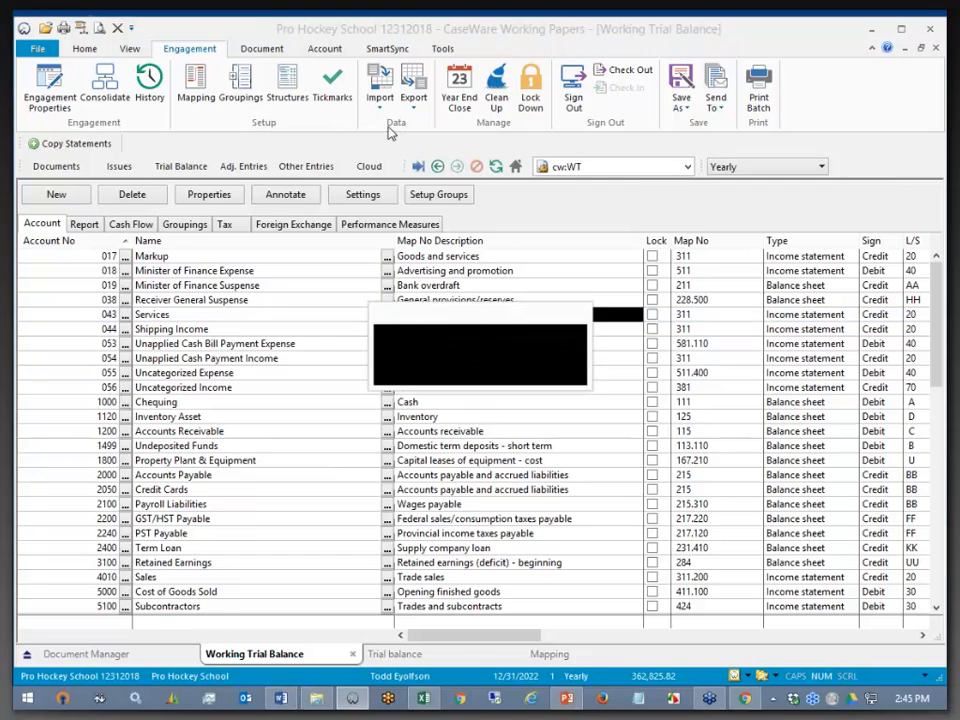
pyautogui.click(428, 202)
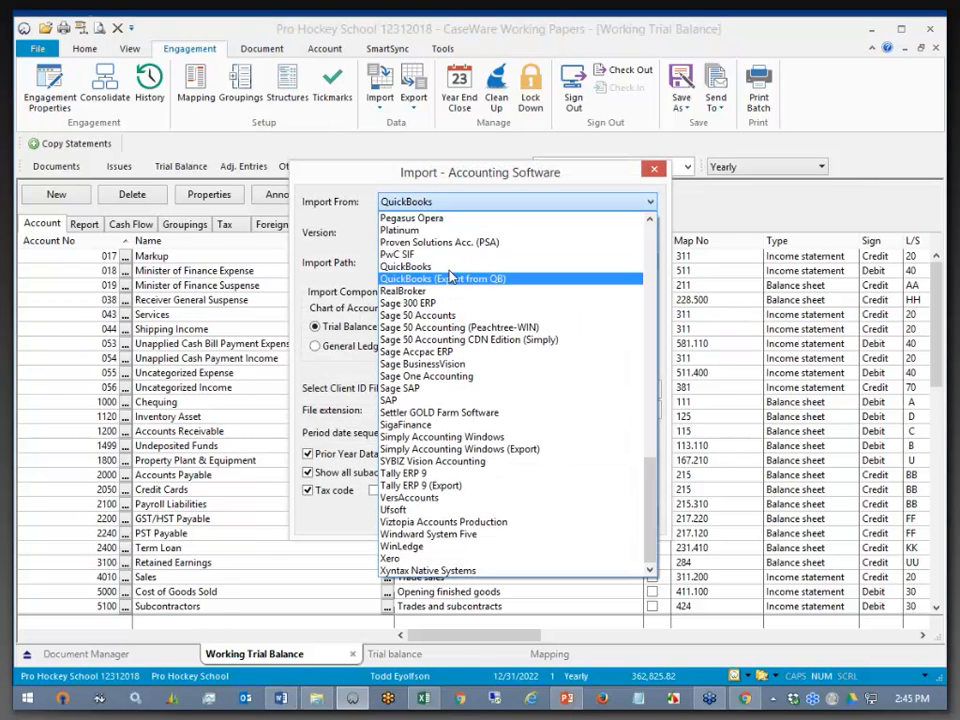
pyautogui.click(445, 268)
pyautogui.click(447, 234)
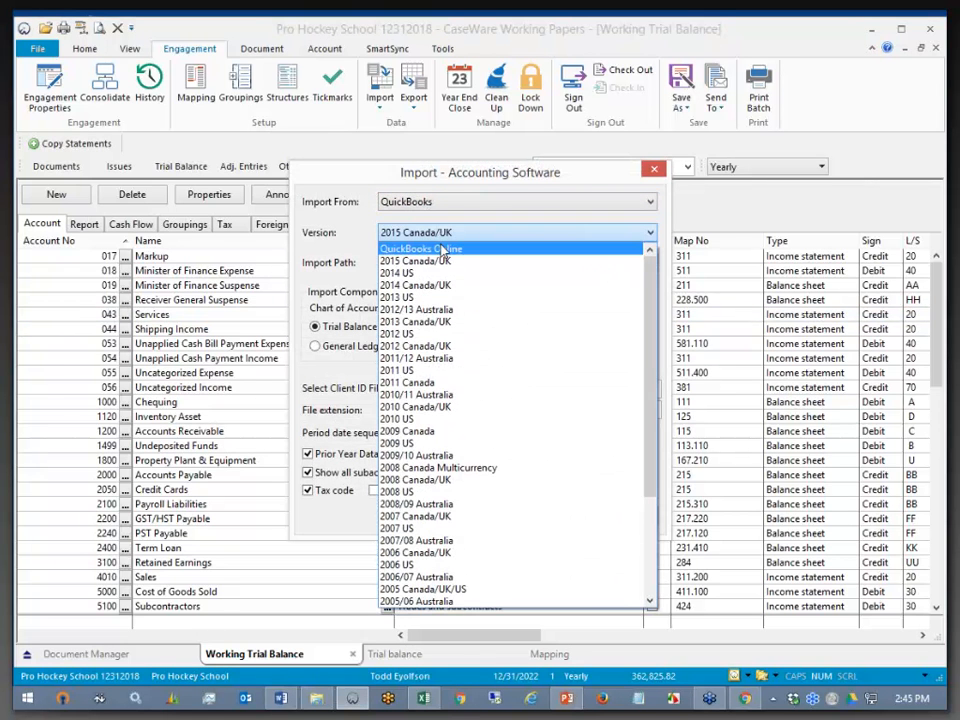
pyautogui.click(443, 250)
pyautogui.click(315, 346)
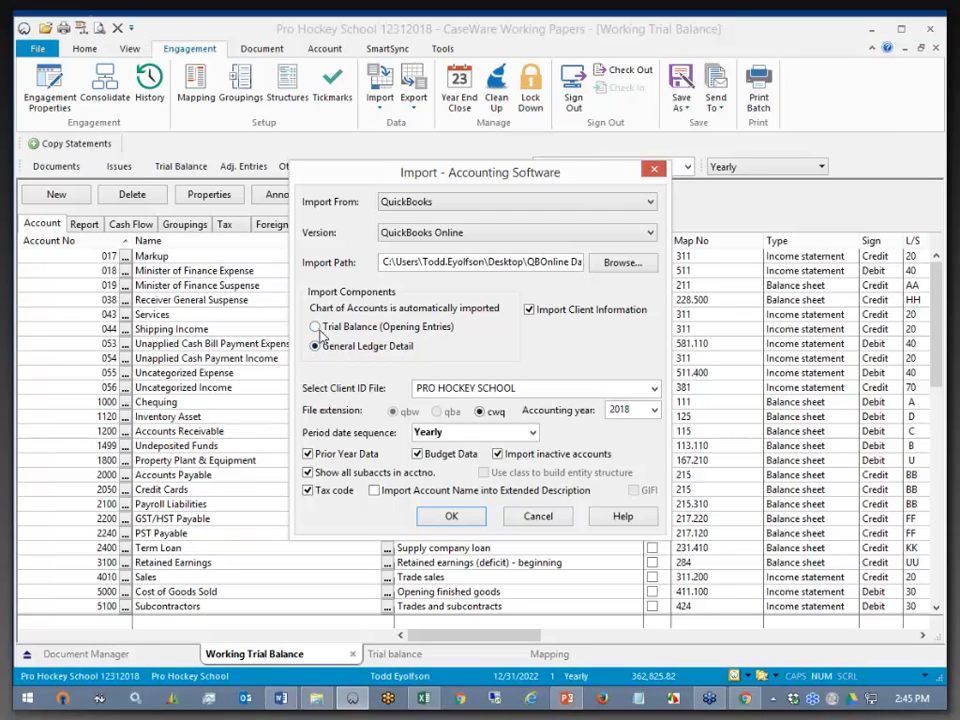
pyautogui.click(316, 328)
pyautogui.click(315, 346)
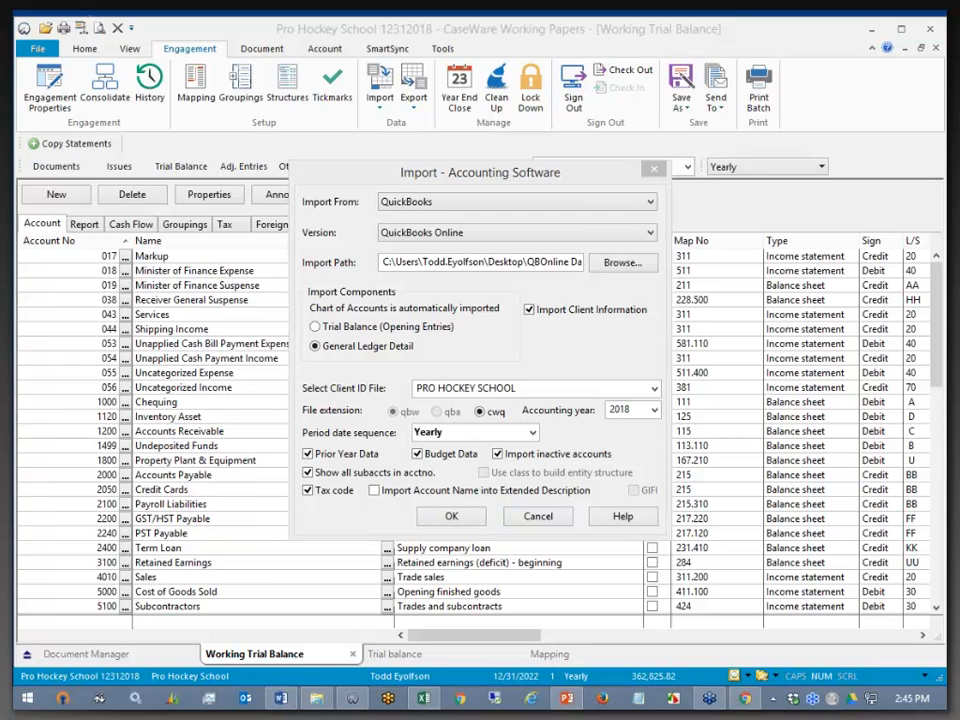
pyautogui.click(550, 516)
pyautogui.moveTo(489, 641); pyautogui.dragTo(760, 655)
pyautogui.click(673, 242)
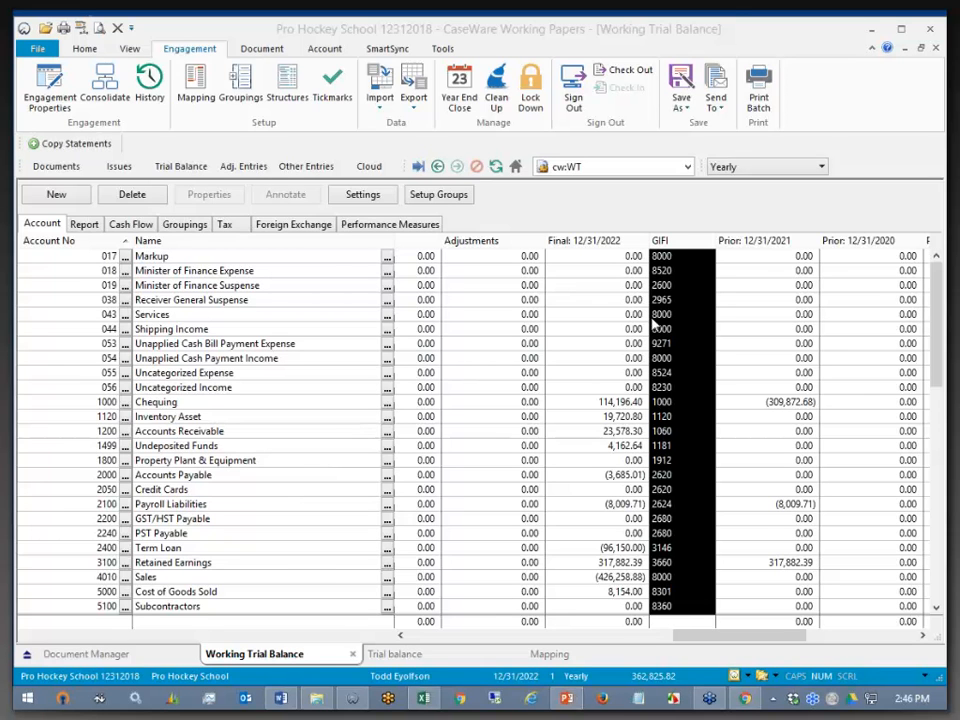
pyautogui.click(872, 34)
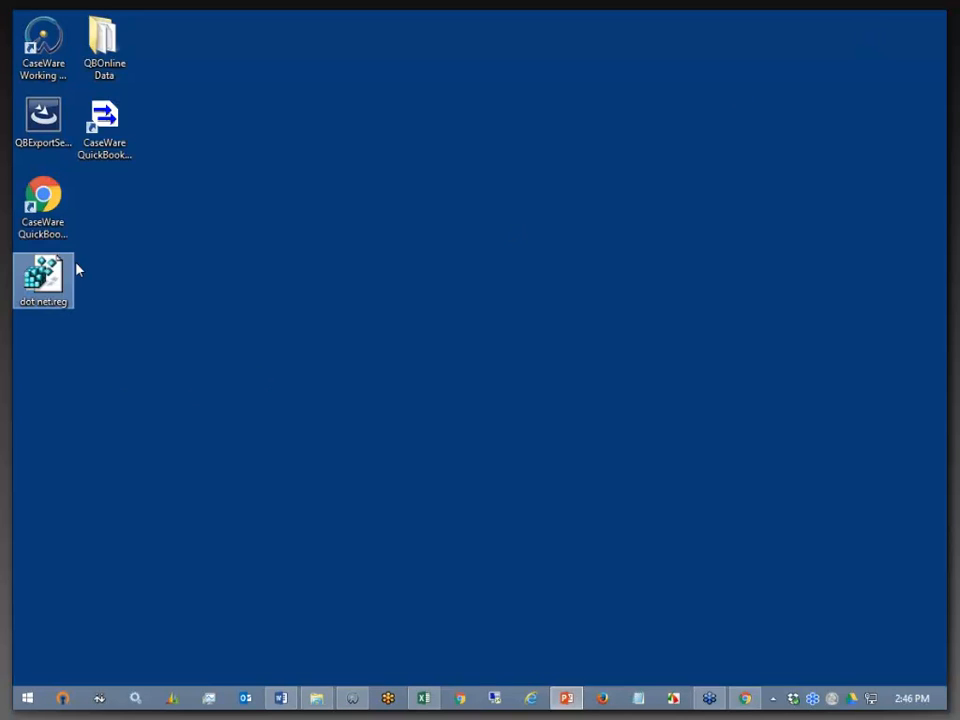
# - Open QBOnline Data, widen it to show file sizes, select Pro Hockey School.gl.txt, and relaunch the Export Utility
pyautogui.doubleClick(106, 50)
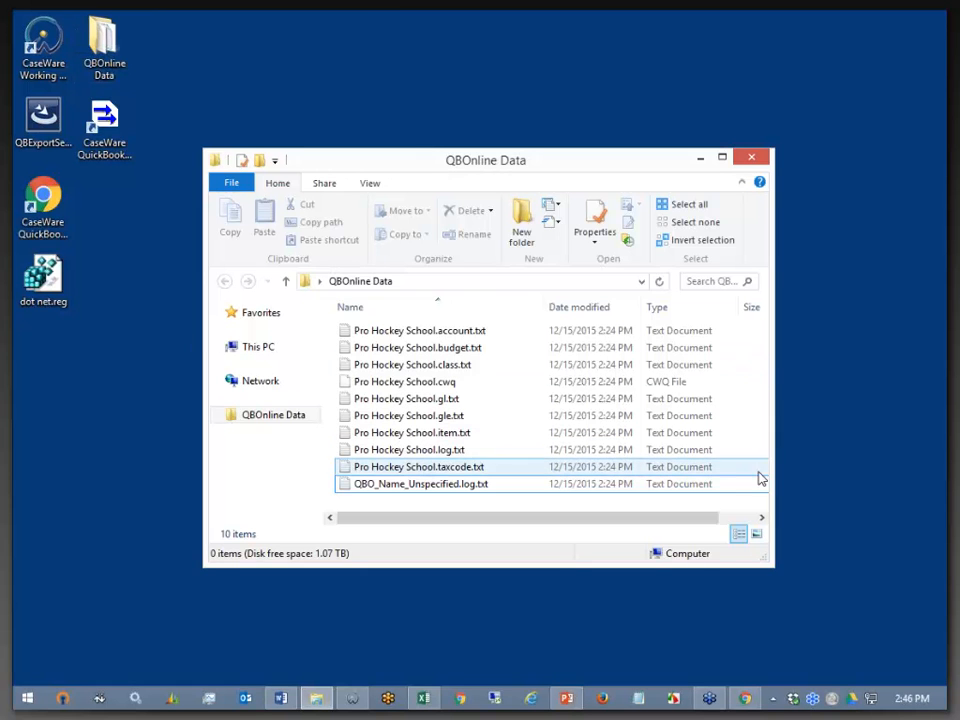
pyautogui.moveTo(768, 465); pyautogui.dragTo(925, 456)
pyautogui.click(603, 403)
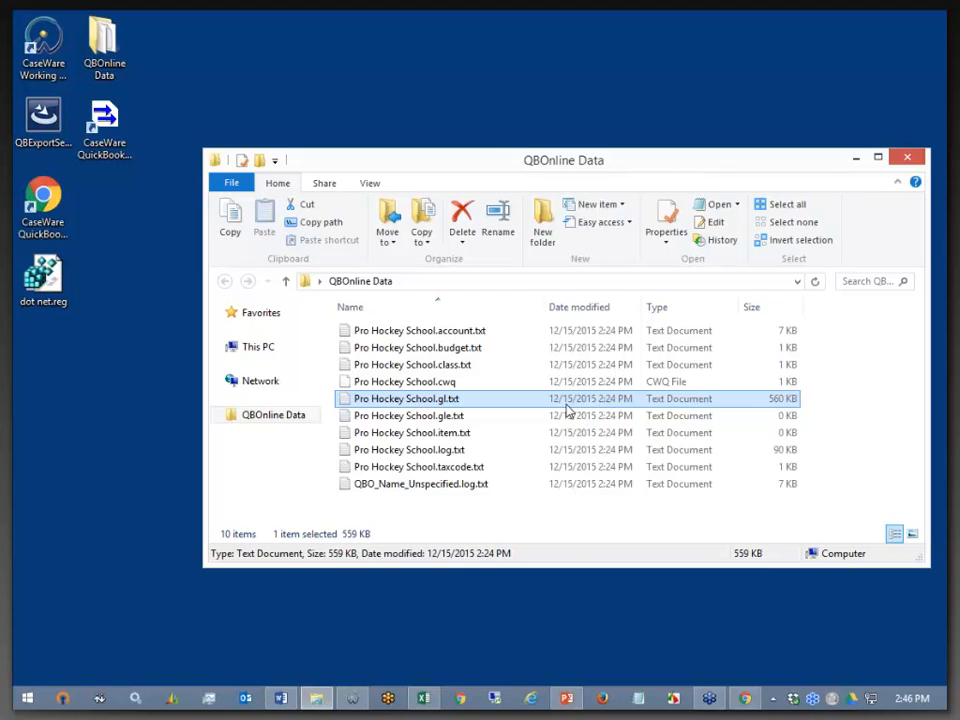
pyautogui.doubleClick(103, 123)
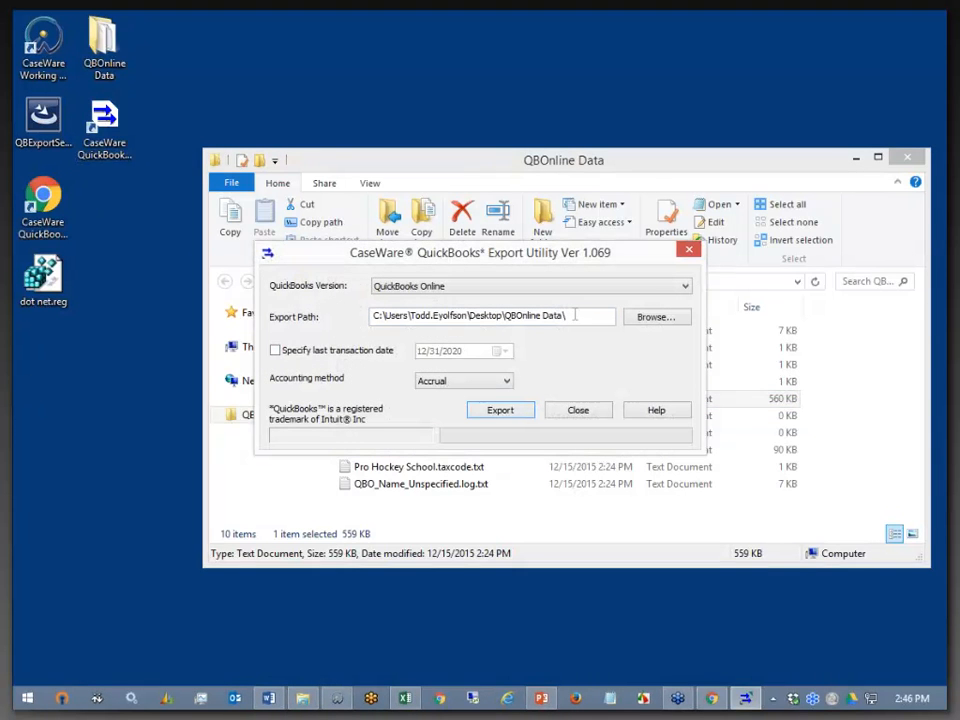
# - Select the Export Path text, close the utility without exporting, and return to the Working Trial Balance
pyautogui.moveTo(579, 314); pyautogui.dragTo(370, 316)
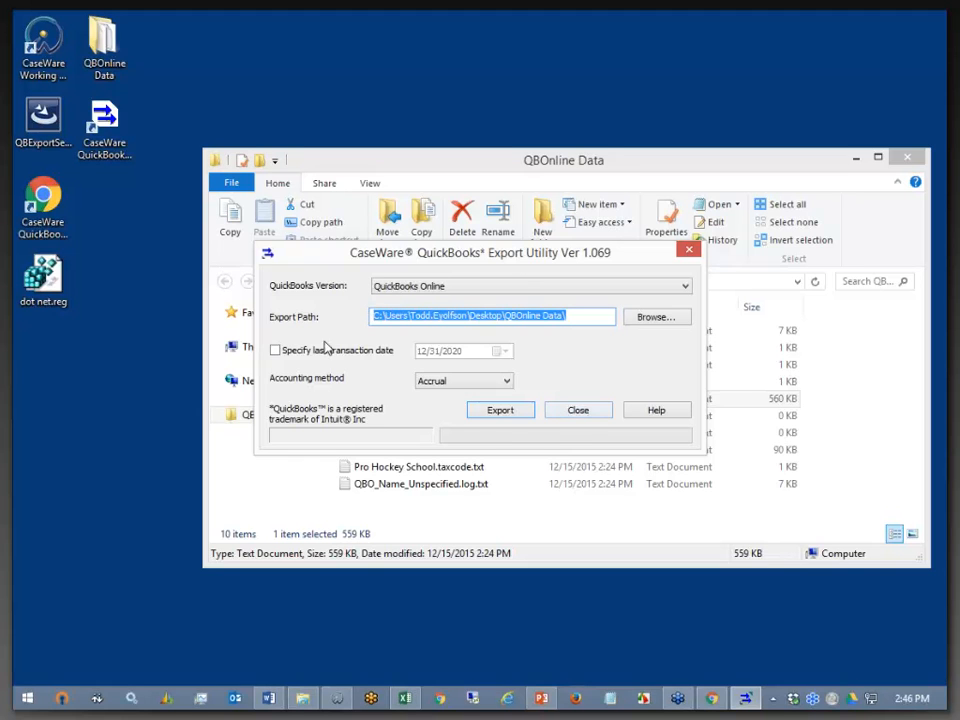
pyautogui.click(577, 411)
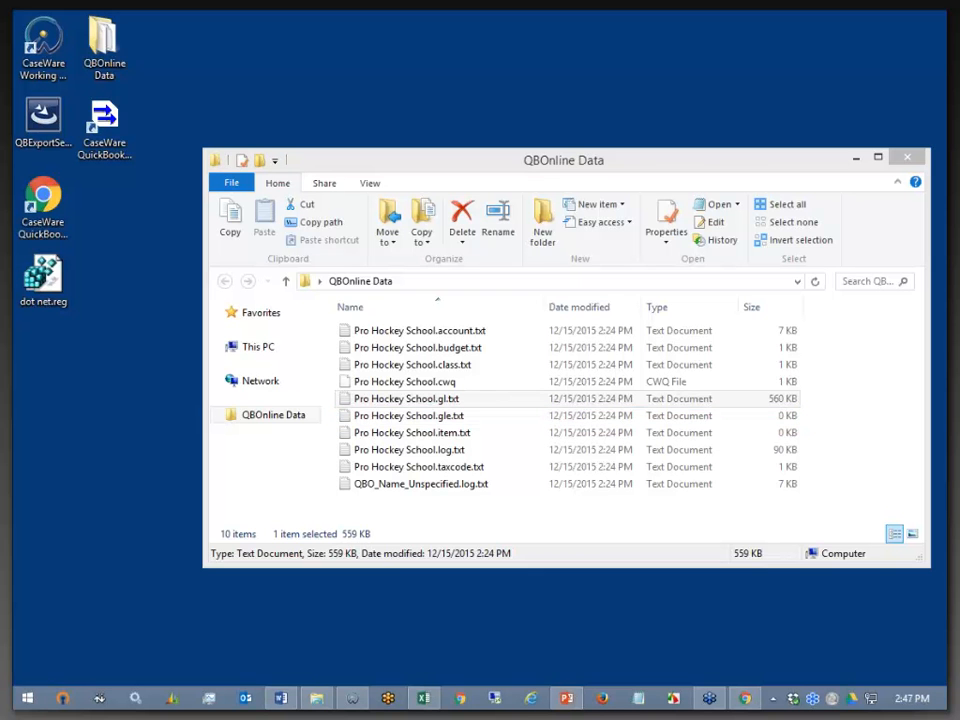
pyautogui.click(353, 698)
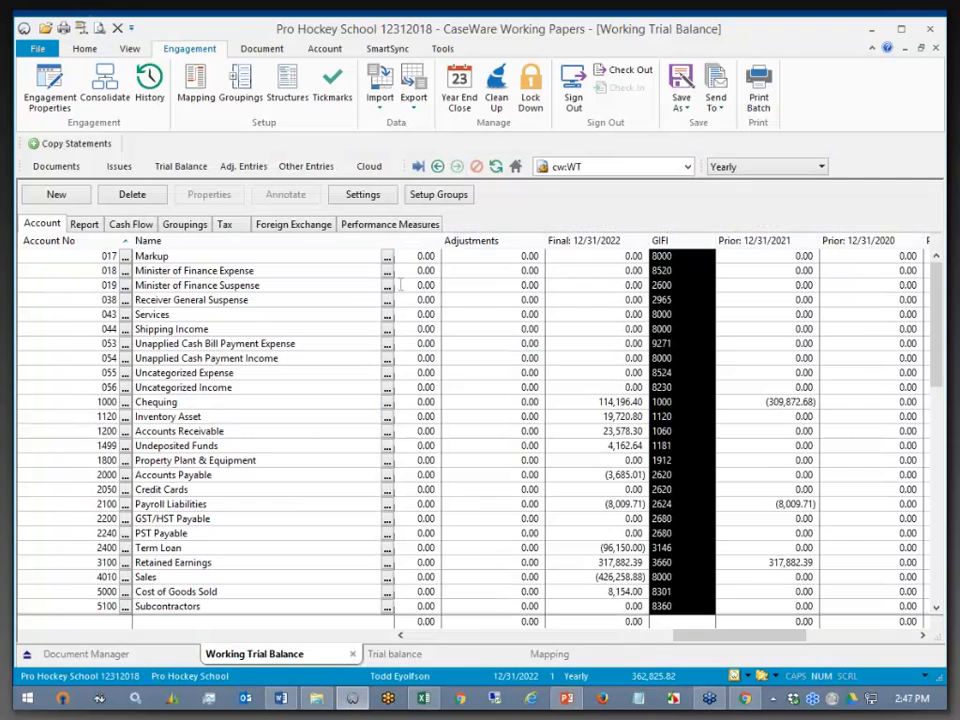
pyautogui.click(378, 97)
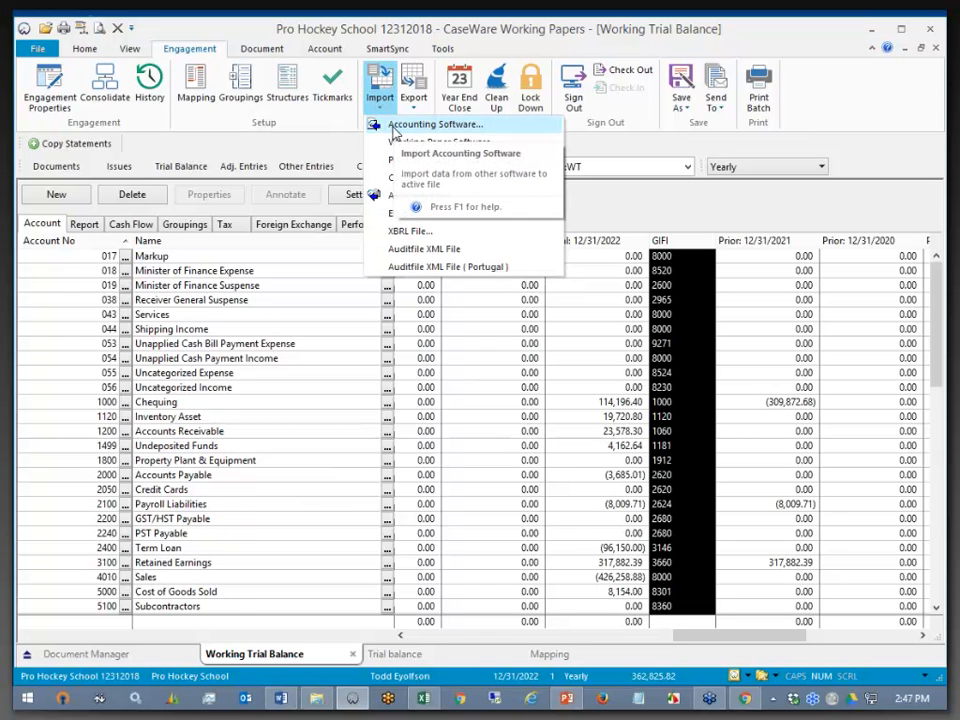
pyautogui.click(430, 124)
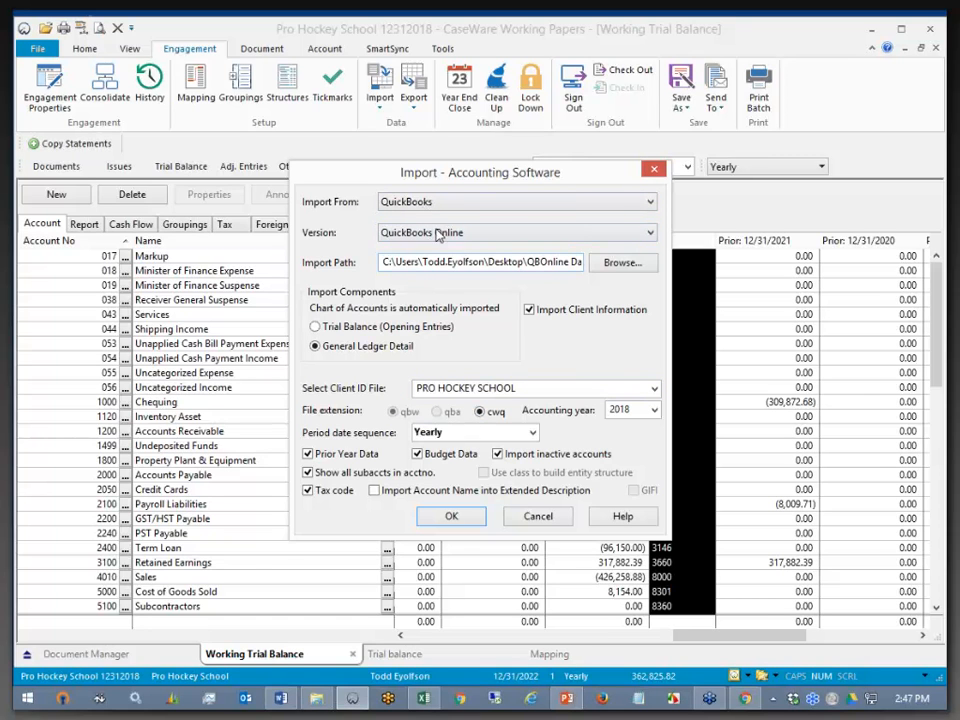
pyautogui.click(428, 236)
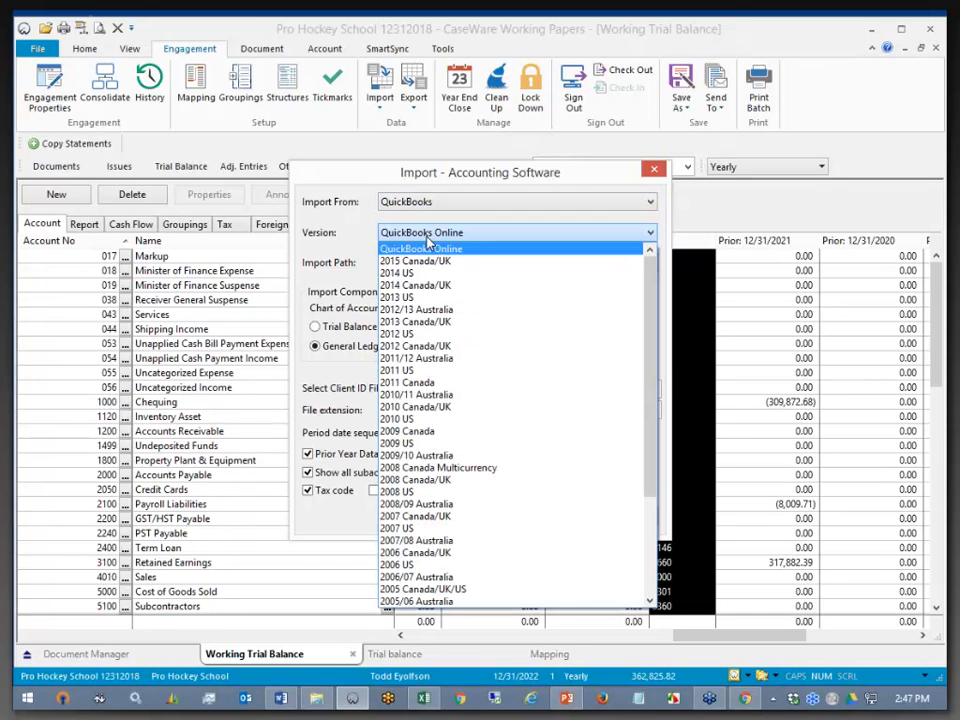
pyautogui.click(430, 261)
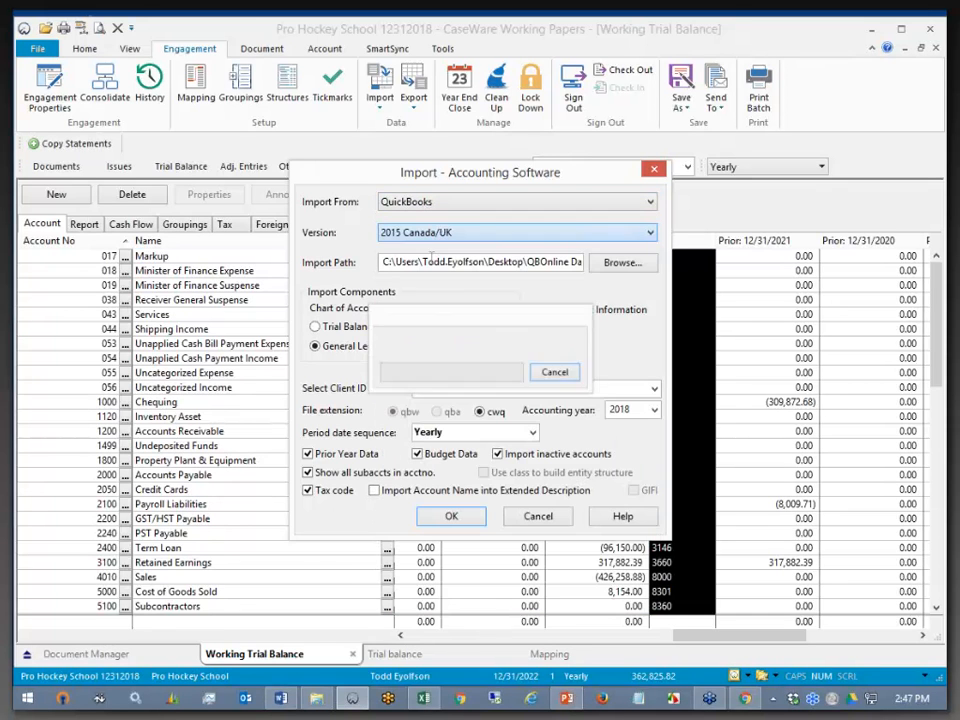
pyautogui.click(468, 388)
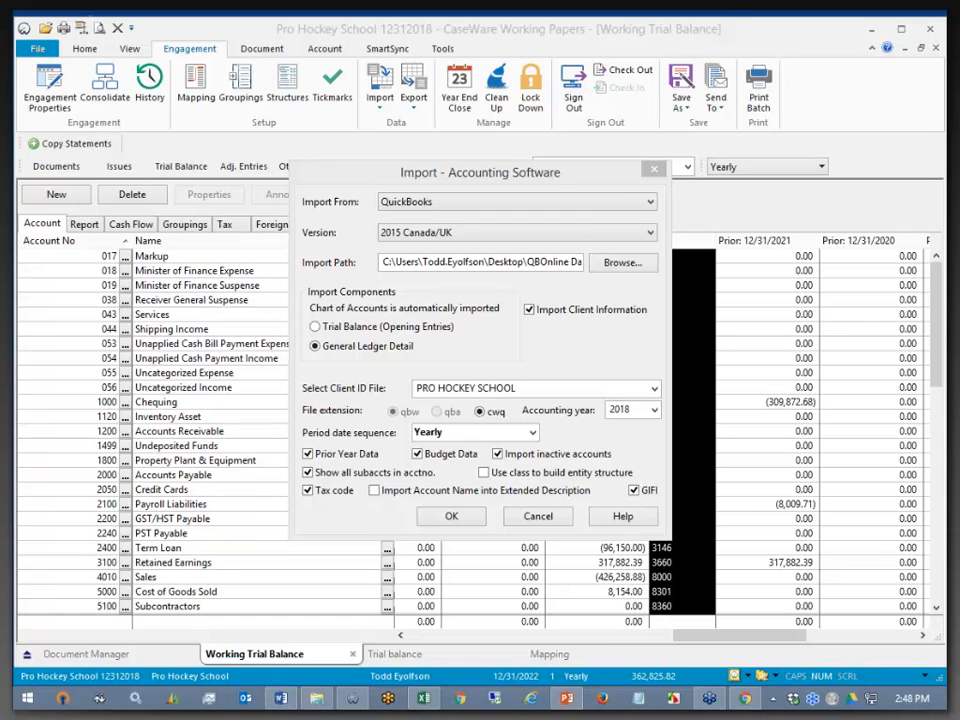
pyautogui.click(540, 517)
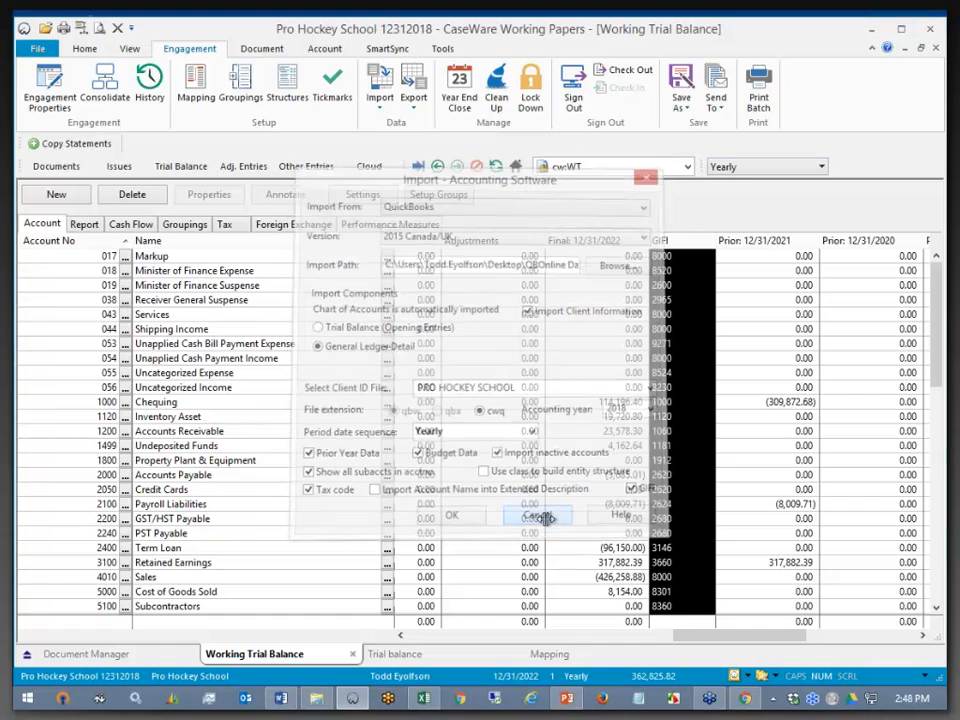
pyautogui.click(872, 29)
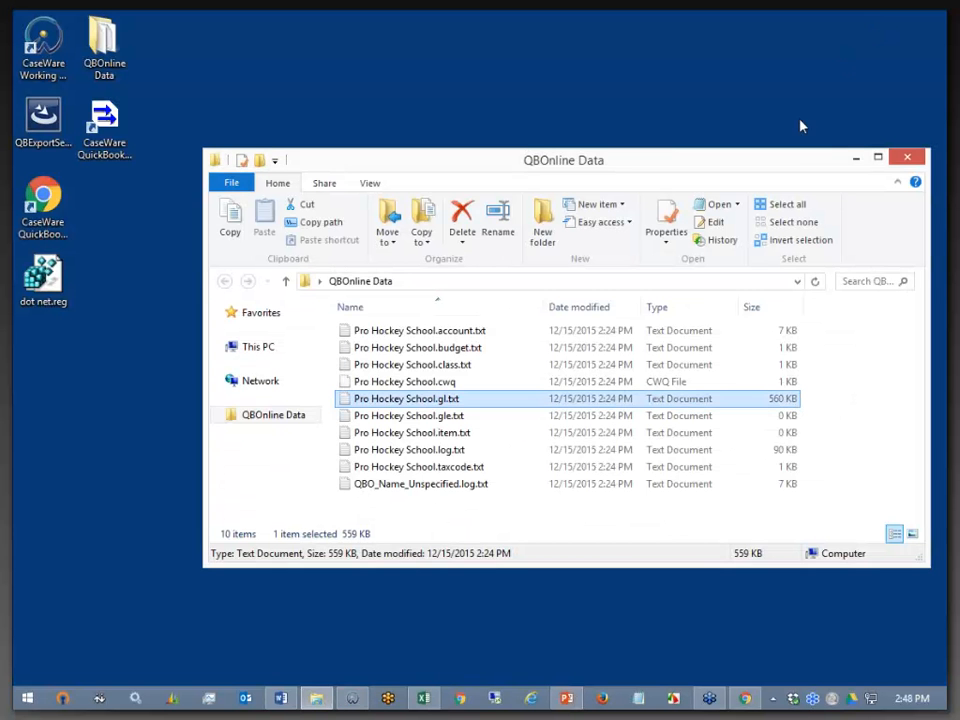
pyautogui.click(857, 159)
pyautogui.doubleClick(118, 132)
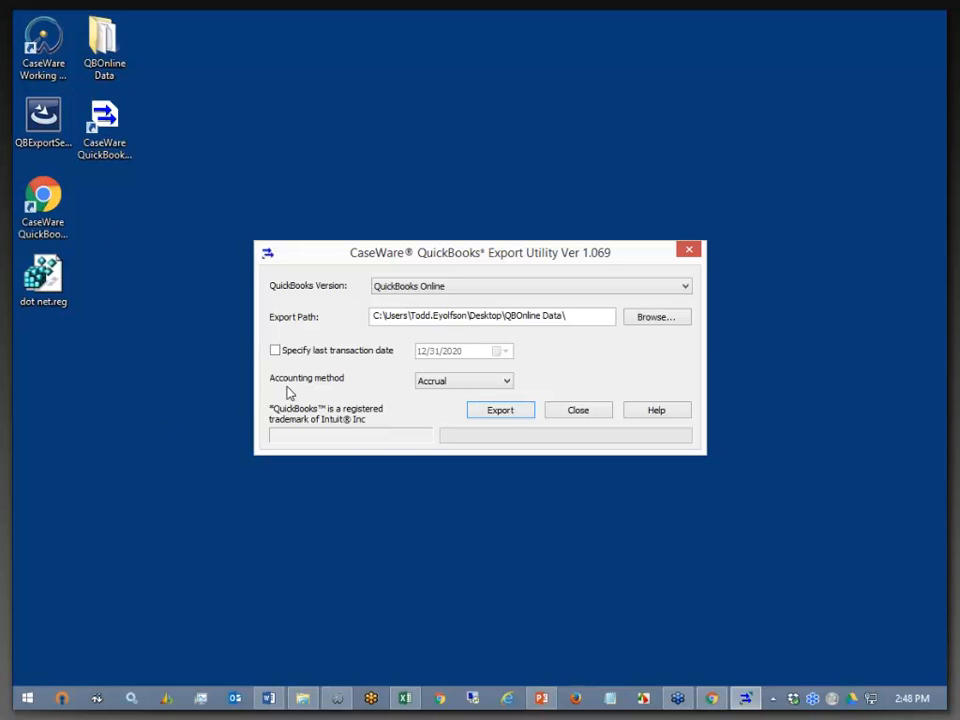
pyautogui.click(492, 385)
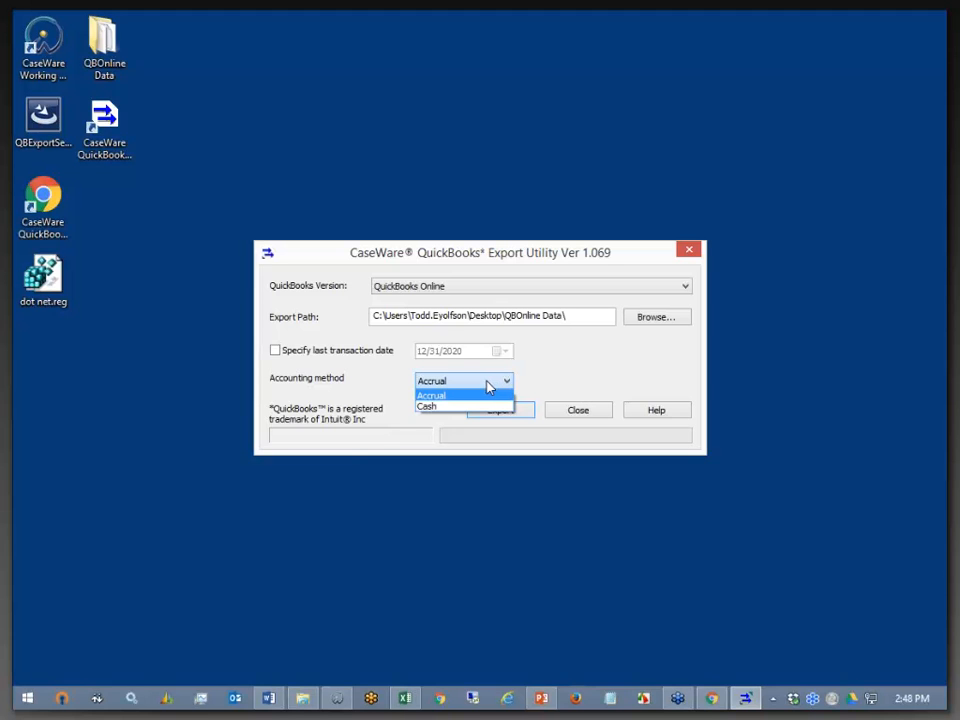
pyautogui.click(483, 394)
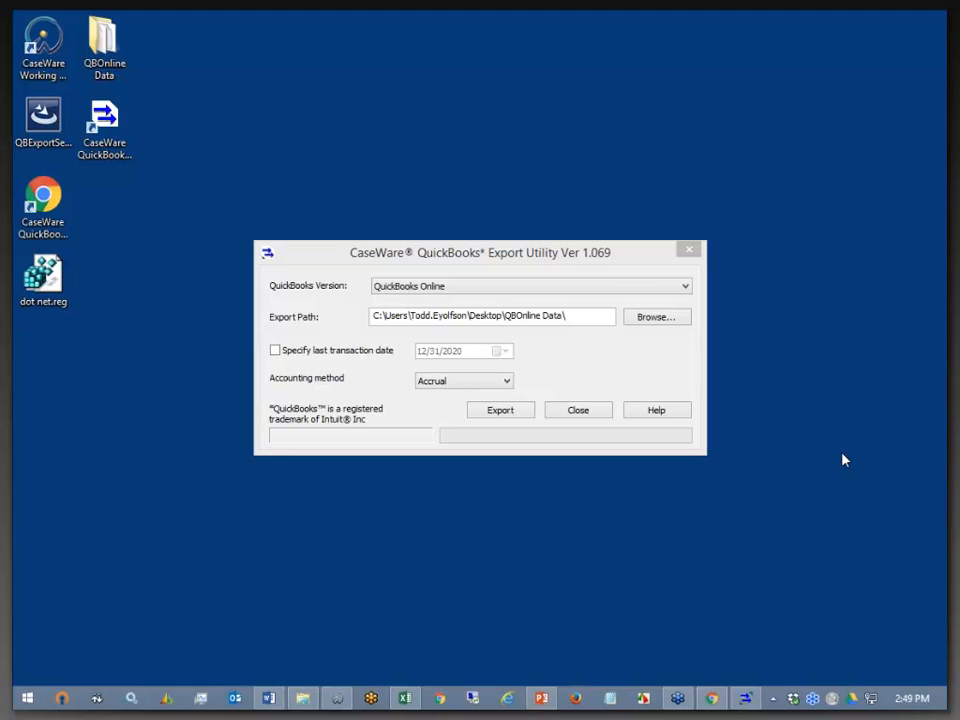
pyautogui.click(577, 414)
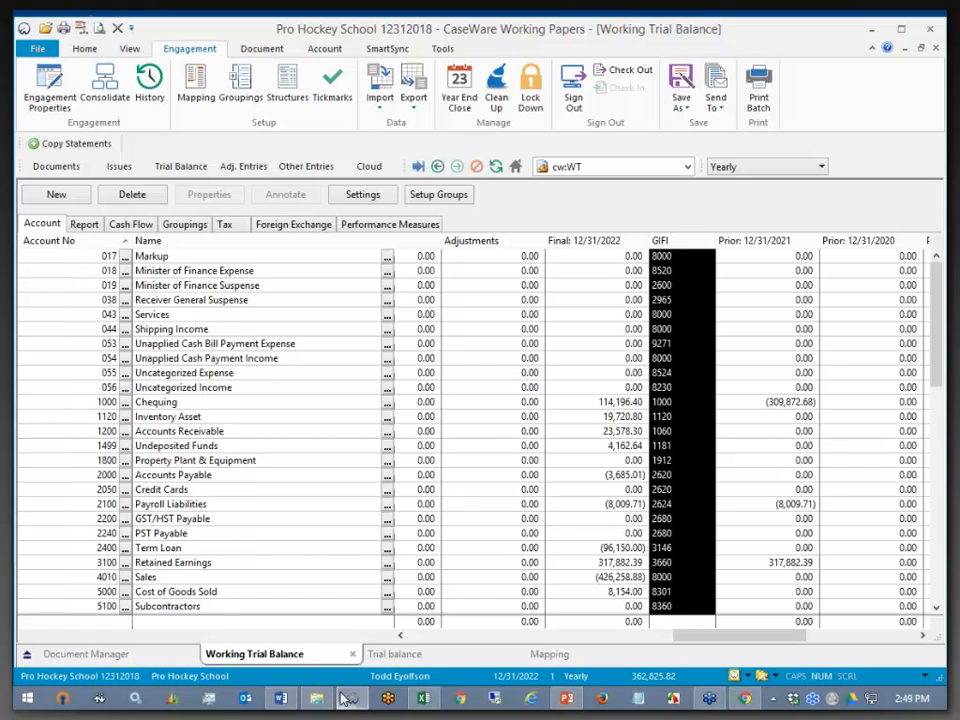
# - From Document Manager, create a new Automatic Document and set its type to Account analysis
pyautogui.click(53, 167)
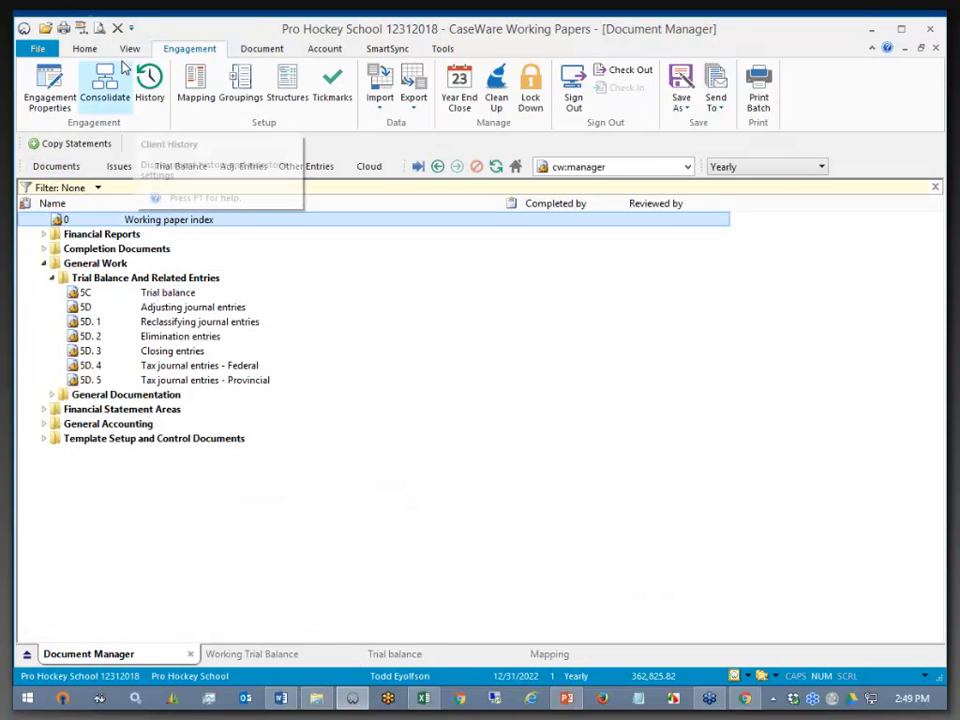
pyautogui.click(84, 49)
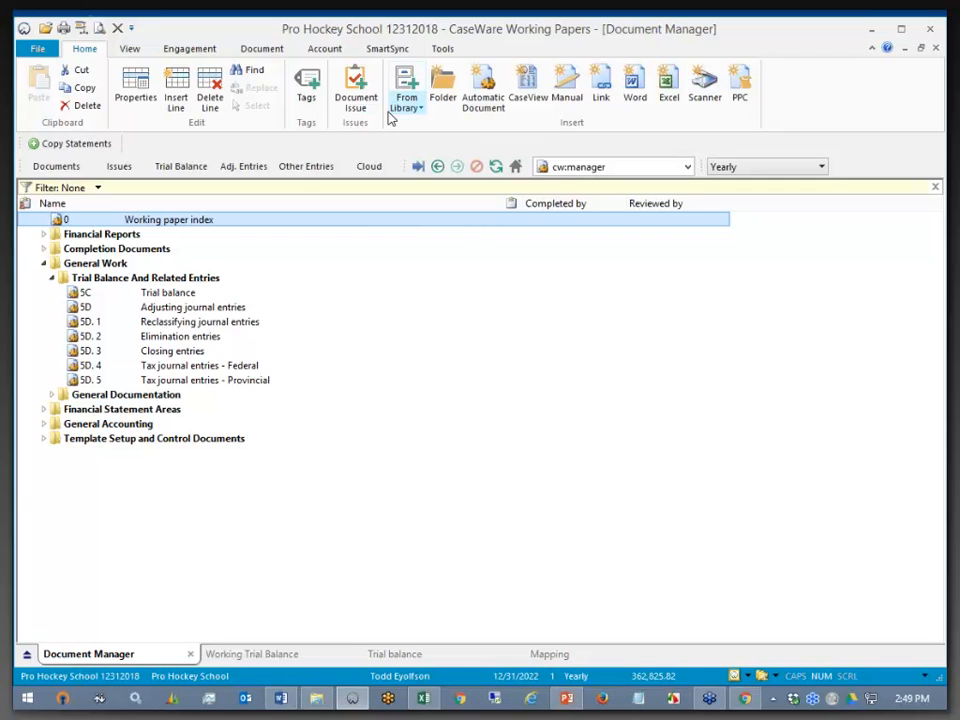
pyautogui.click(481, 86)
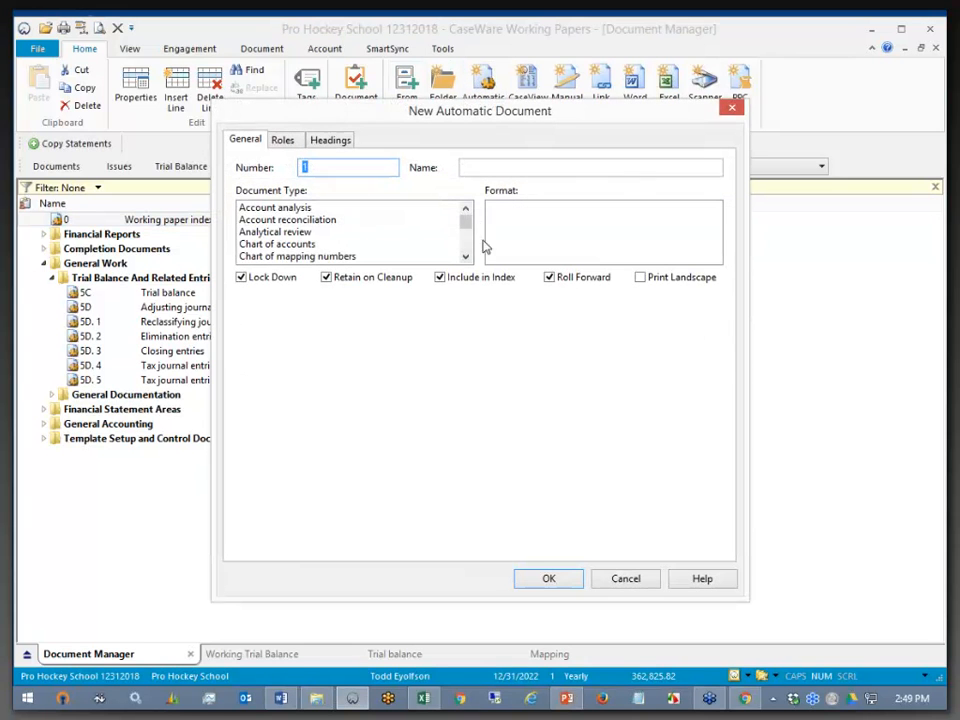
pyautogui.click(289, 232)
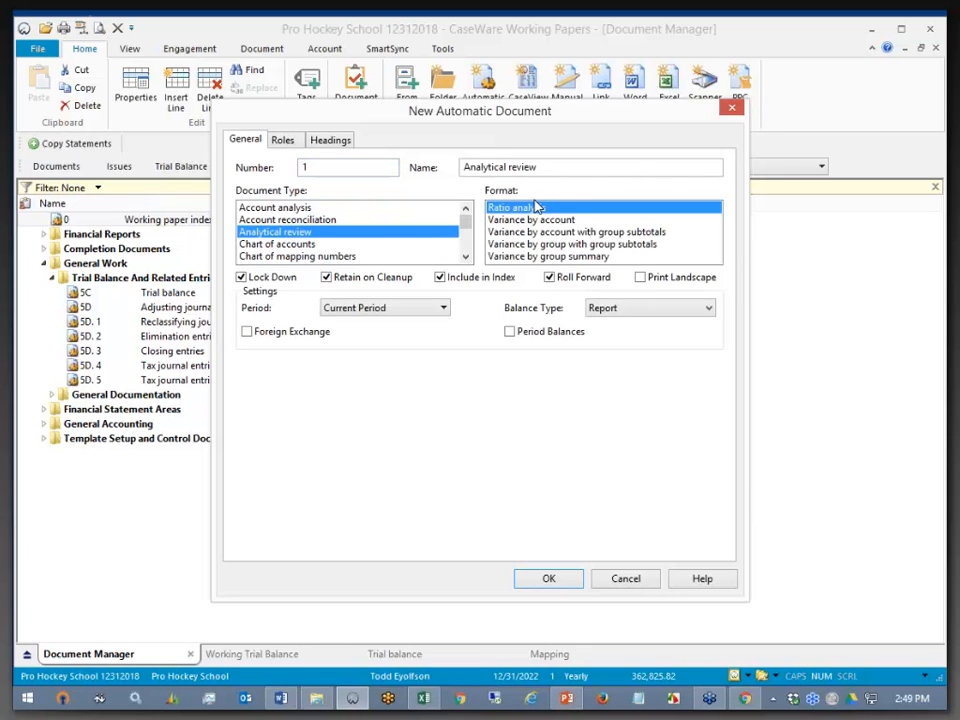
pyautogui.click(280, 207)
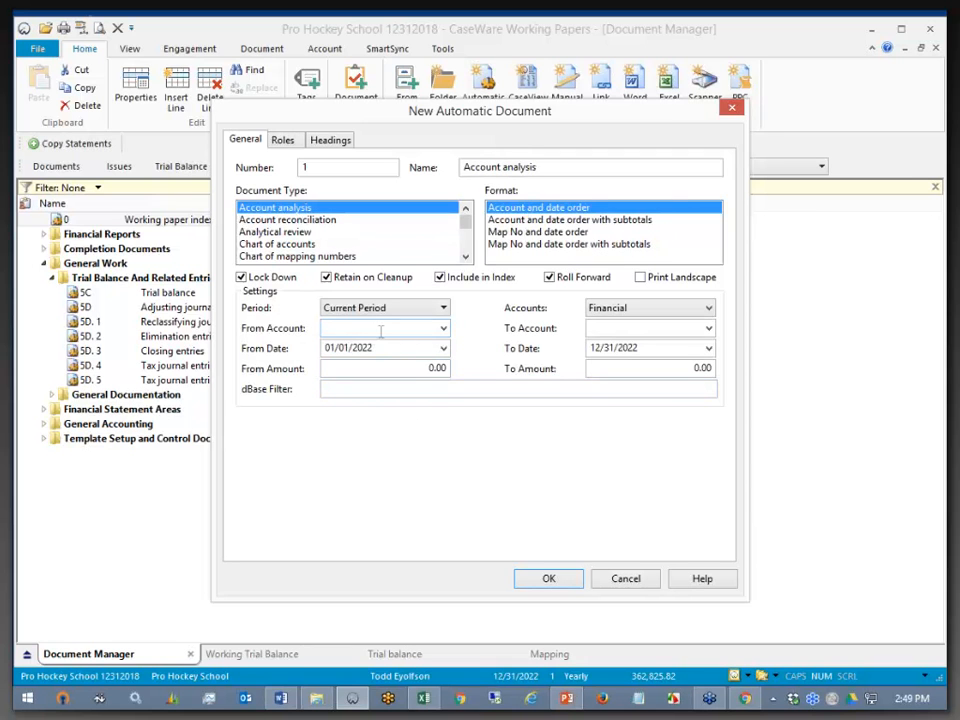
pyautogui.click(380, 369)
pyautogui.click(643, 372)
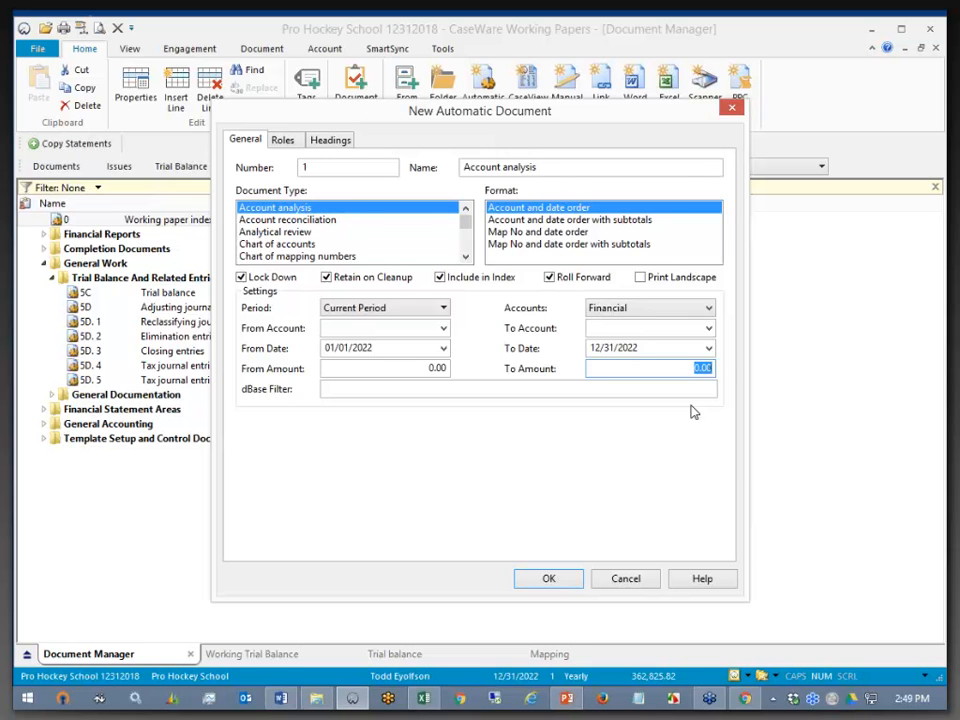
pyautogui.click(268, 209)
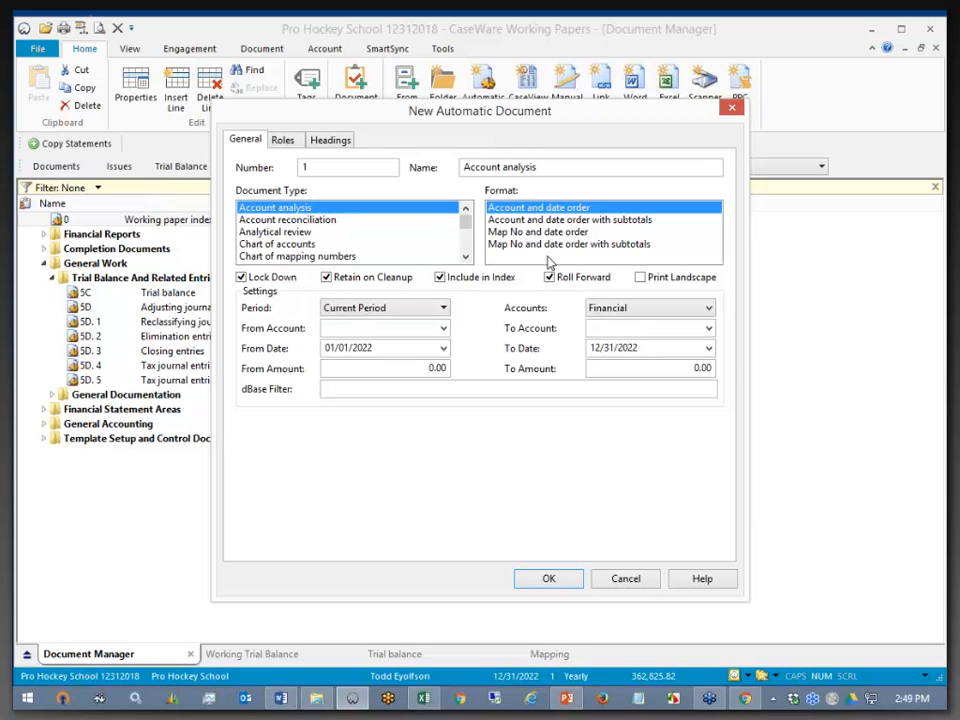
# - Cancel the New Automatic Document dialog and minimize Working Papers to reveal the desktop
pyautogui.click(625, 580)
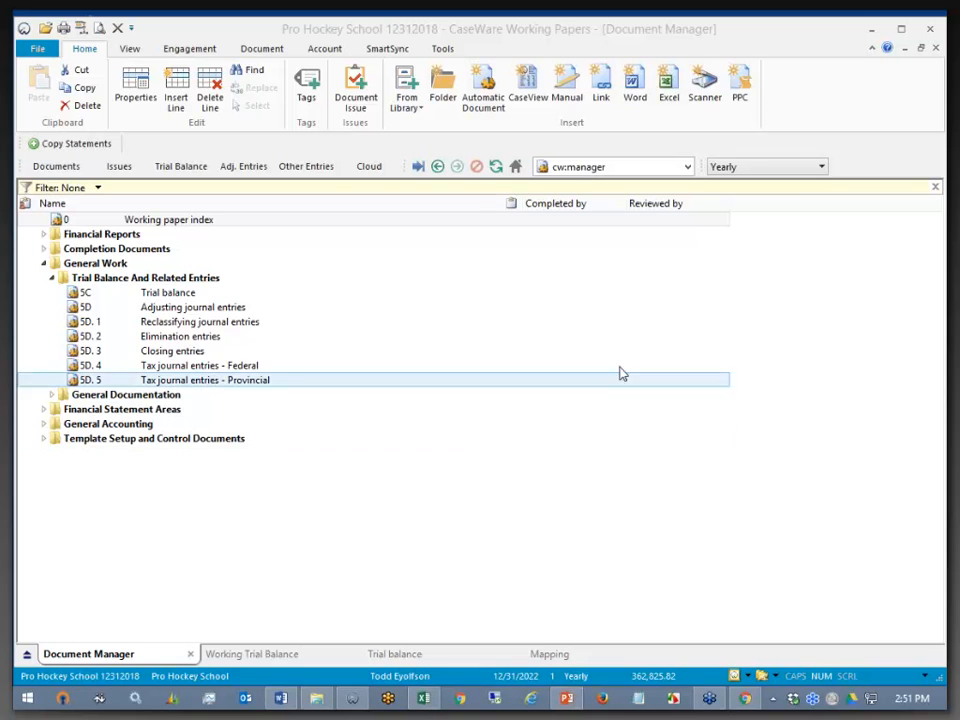
pyautogui.click(868, 34)
pyautogui.click(868, 34)
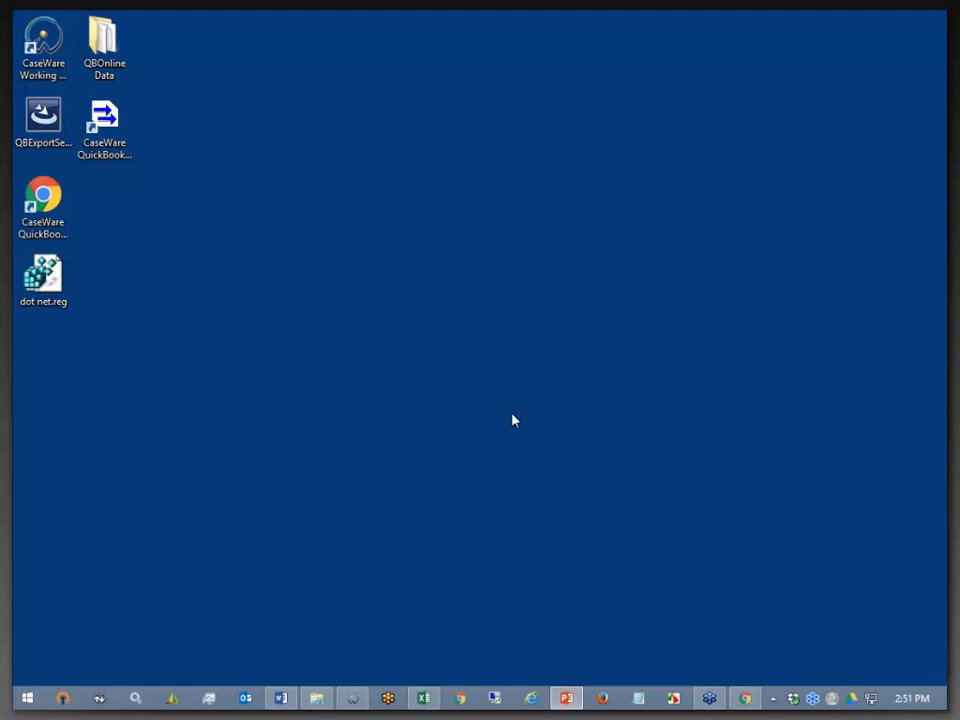
# - Relaunch the QuickBooks Export Utility, enable a last transaction date of 12/31/2020, then close it
pyautogui.doubleClick(104, 120)
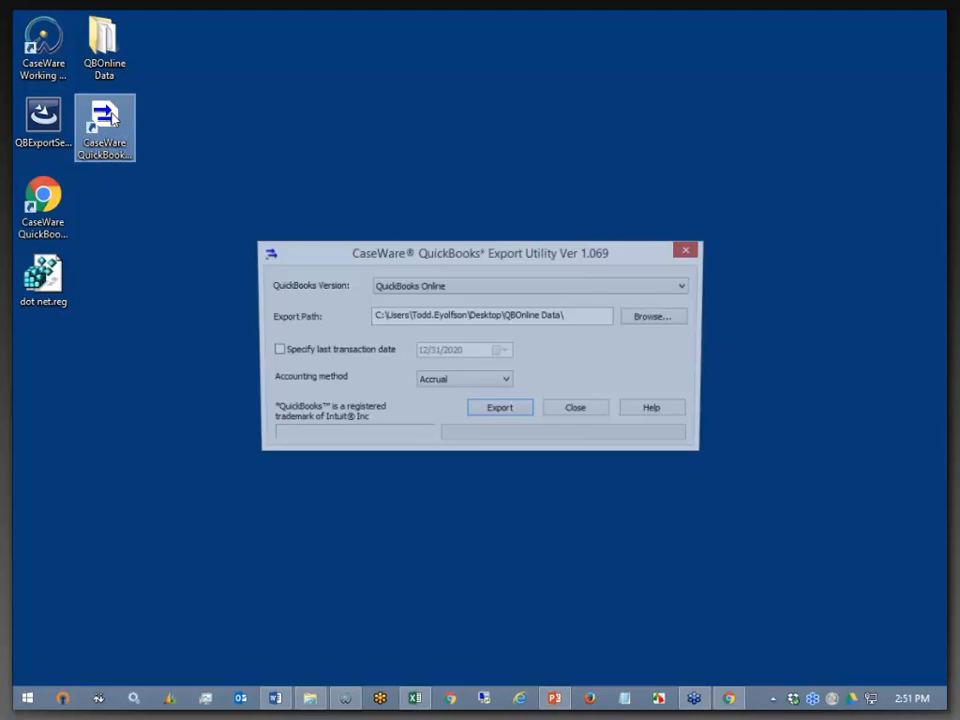
pyautogui.click(275, 352)
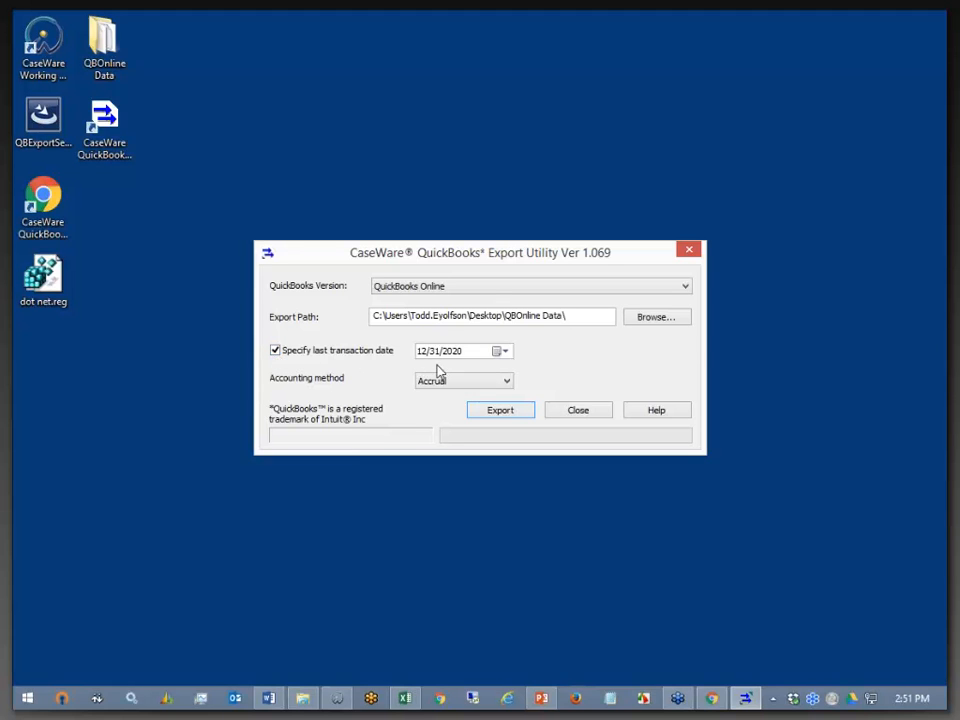
pyautogui.click(472, 358)
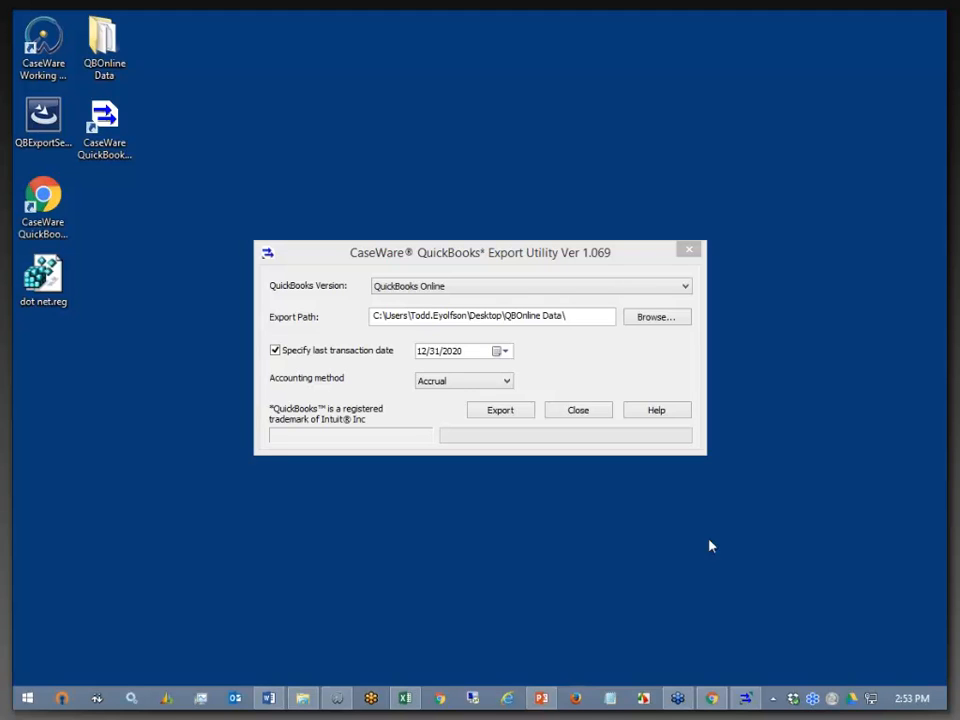
pyautogui.click(575, 415)
# - Start a new adjusting entry in Adj. Entries with the description 'test'
pyautogui.click(337, 698)
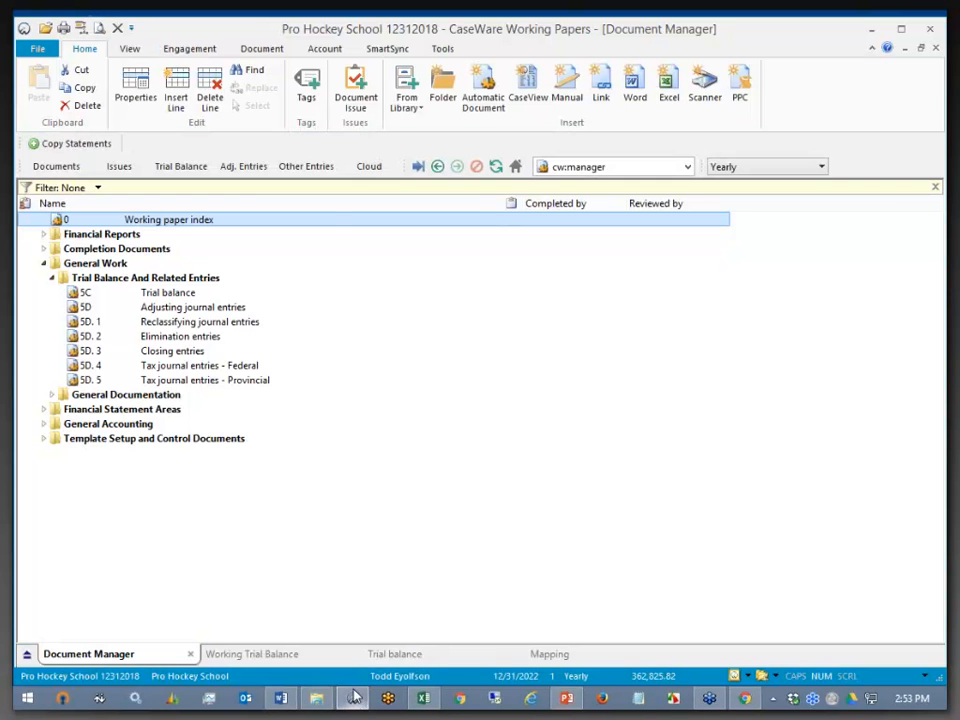
pyautogui.click(243, 166)
pyautogui.click(215, 192)
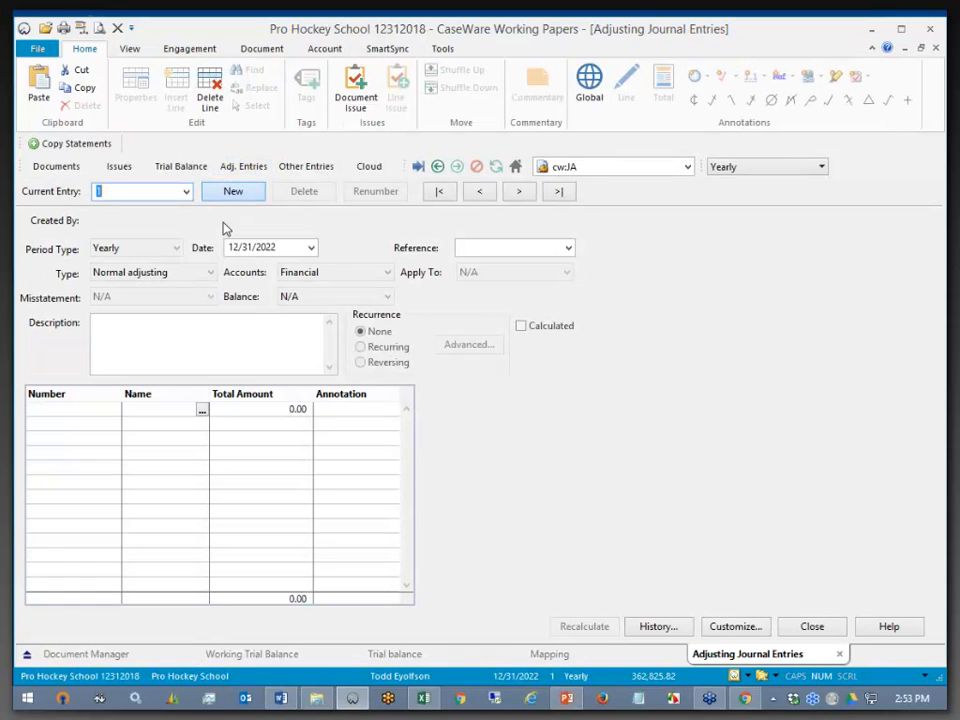
pyautogui.click(171, 343)
pyautogui.write('test')
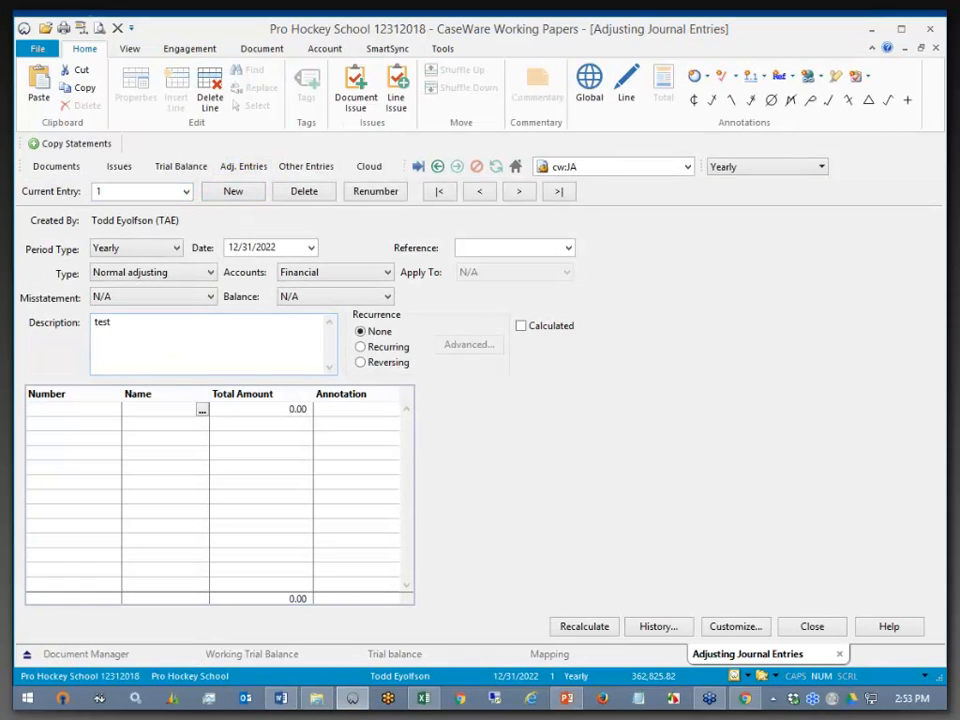
# - Debit account 1000 Chequing for 1,000.00 on the first line
pyautogui.click(106, 408)
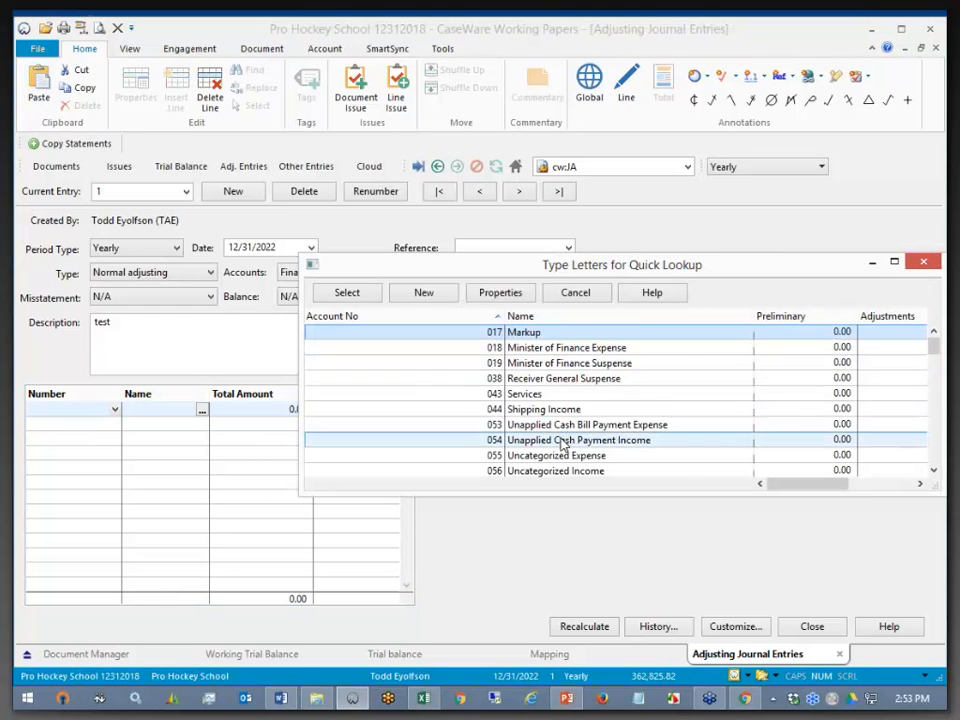
pyautogui.scroll(-3, 530, 430)
pyautogui.doubleClick(538, 354)
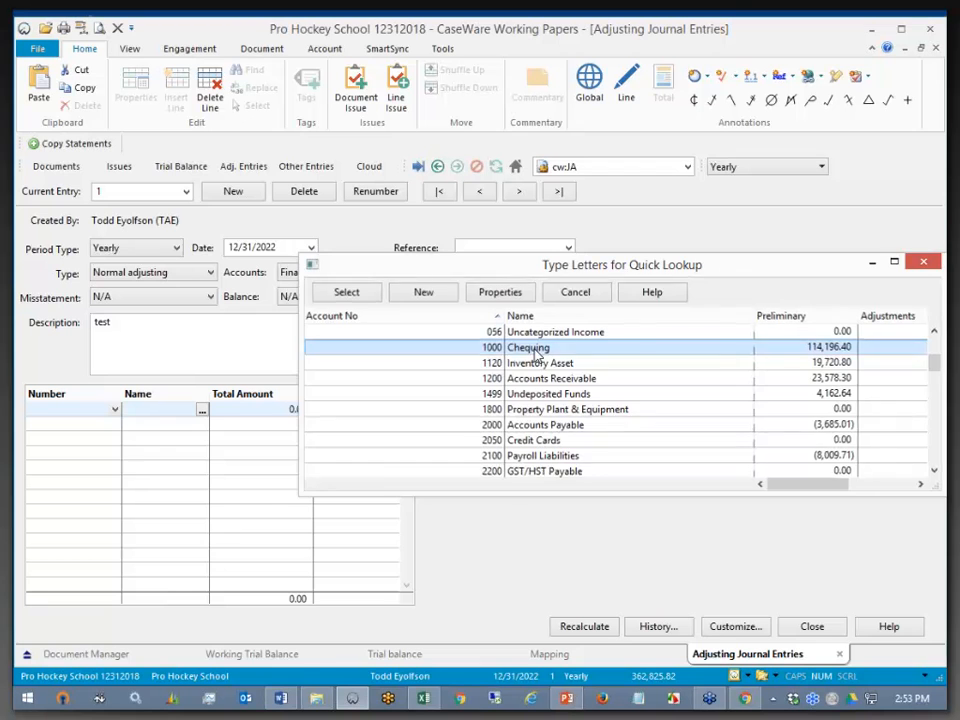
pyautogui.write('1000')
pyautogui.press('Tab')
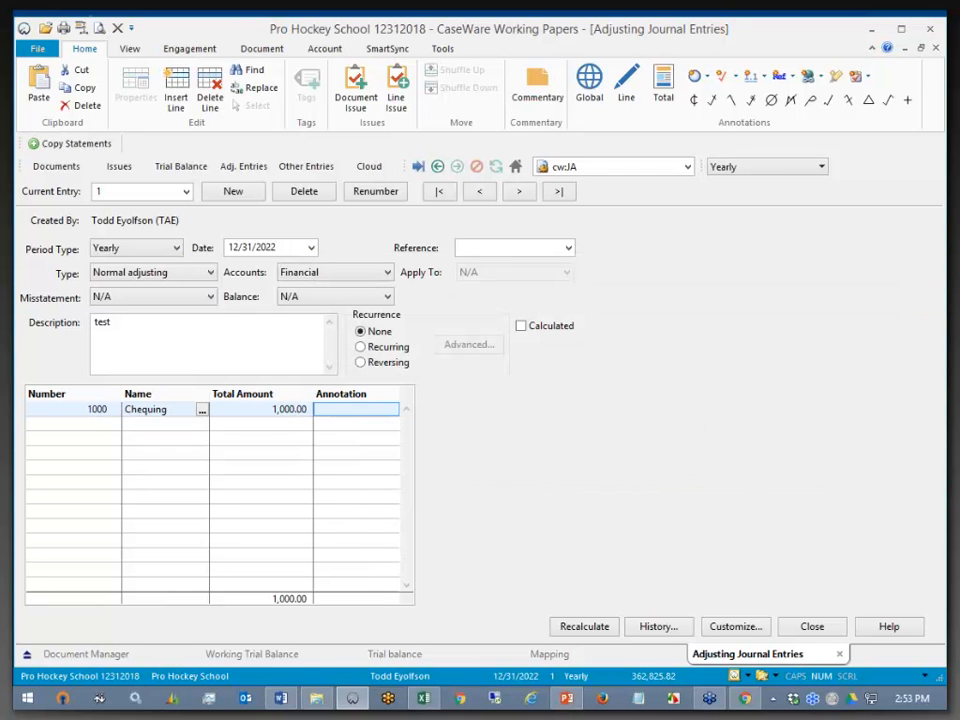
pyautogui.press('Tab')
# - Credit account 4010 Sales for 1,000.00 on the second line and close the entries
pyautogui.click(115, 424)
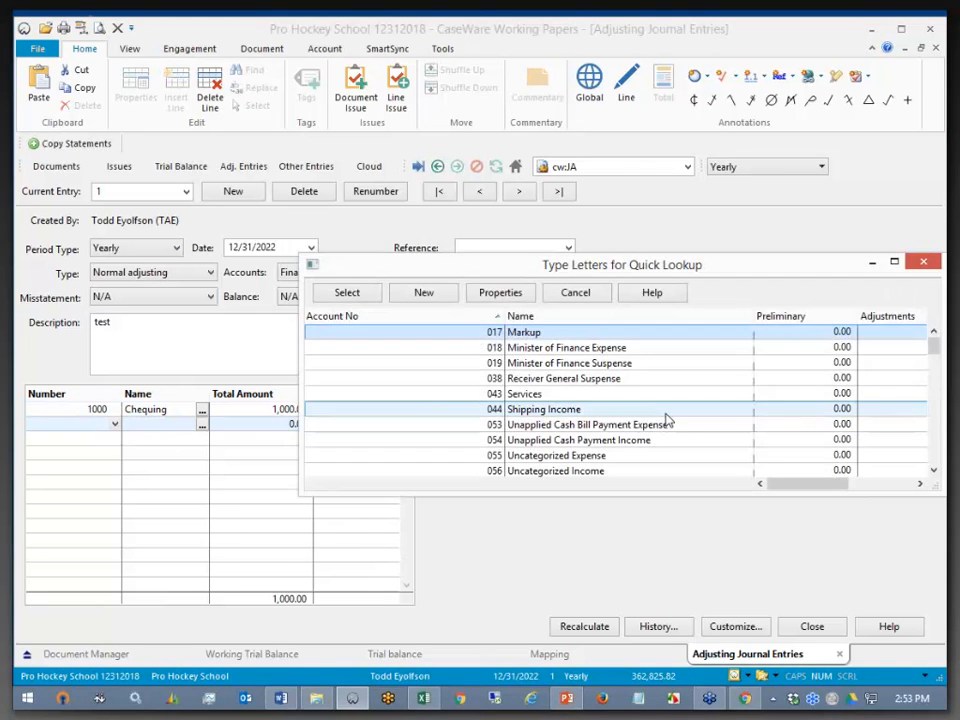
pyautogui.scroll(-10, 611, 437)
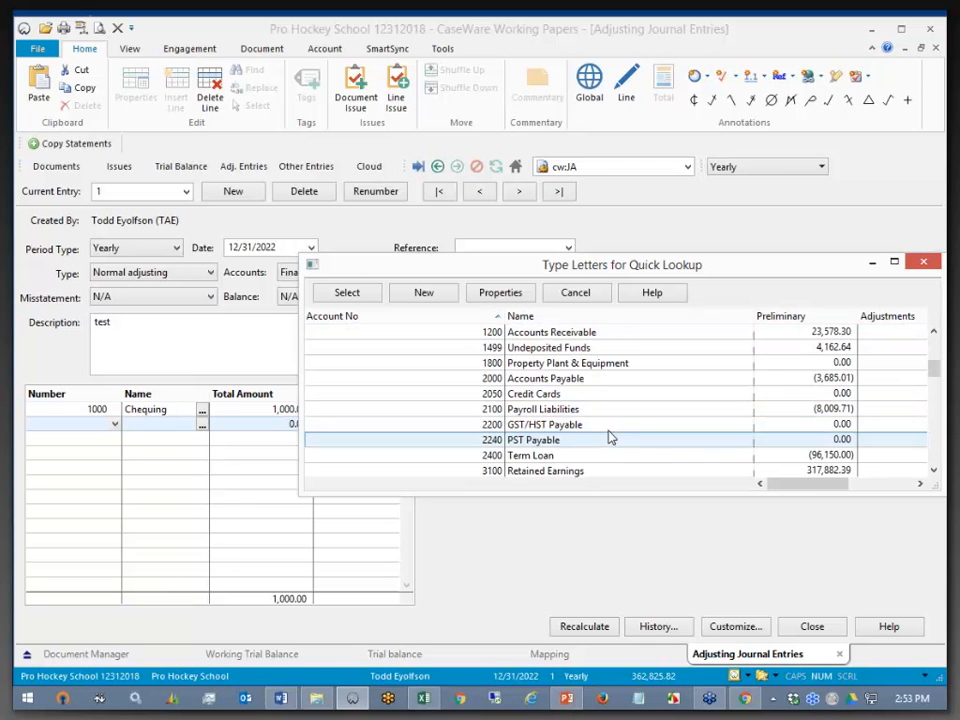
pyautogui.doubleClick(550, 395)
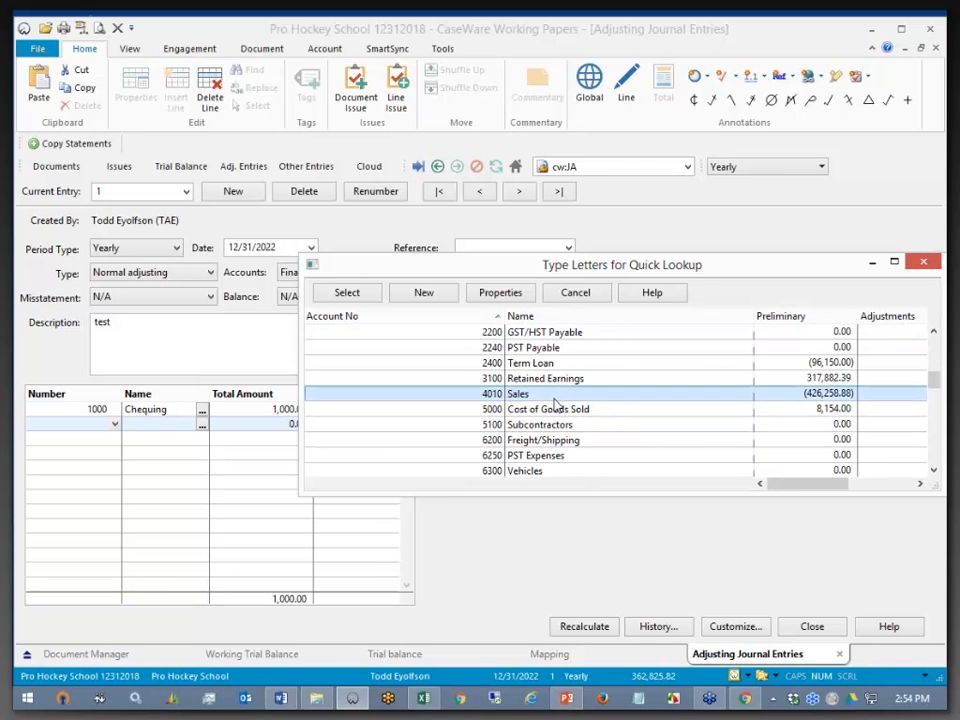
pyautogui.click(205, 365)
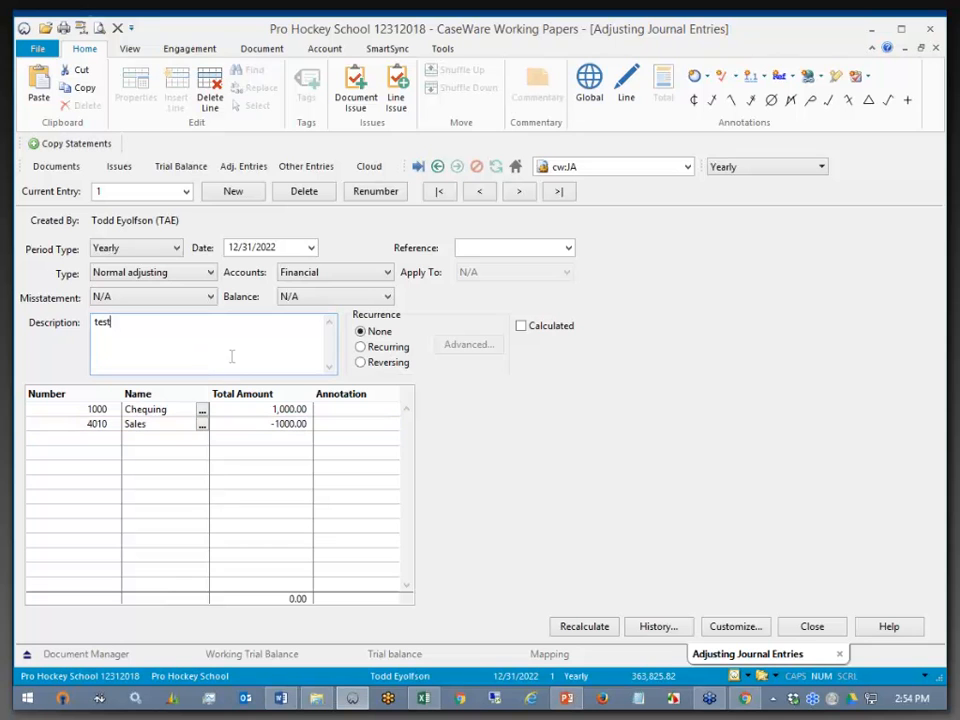
pyautogui.click(812, 628)
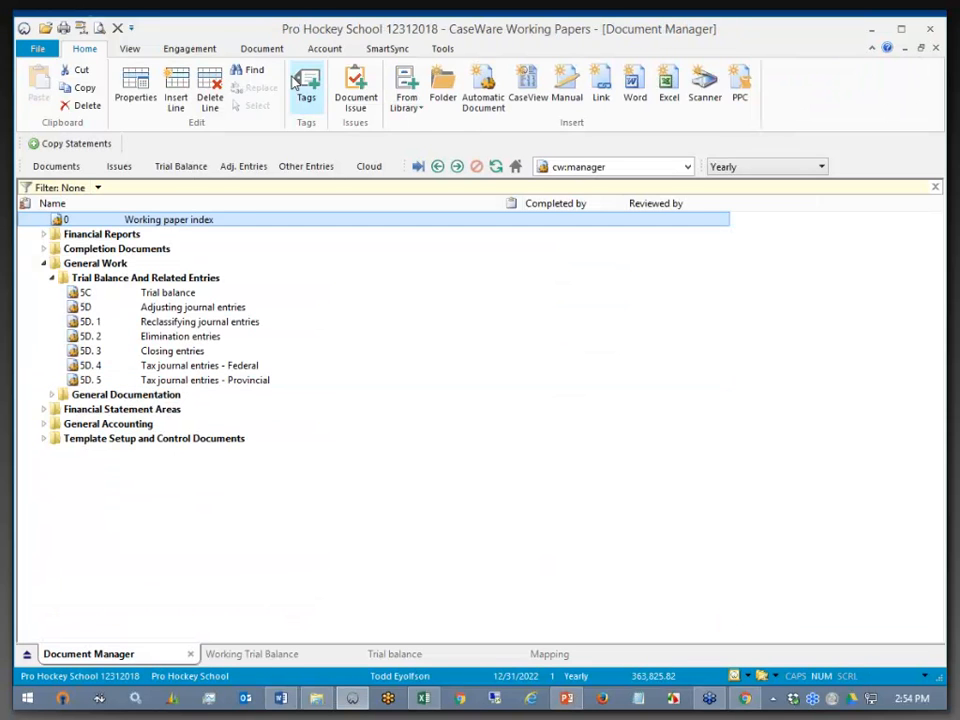
# - Open Engagement > Export > Adjustments and choose the QuickBooks file format
pyautogui.click(203, 52)
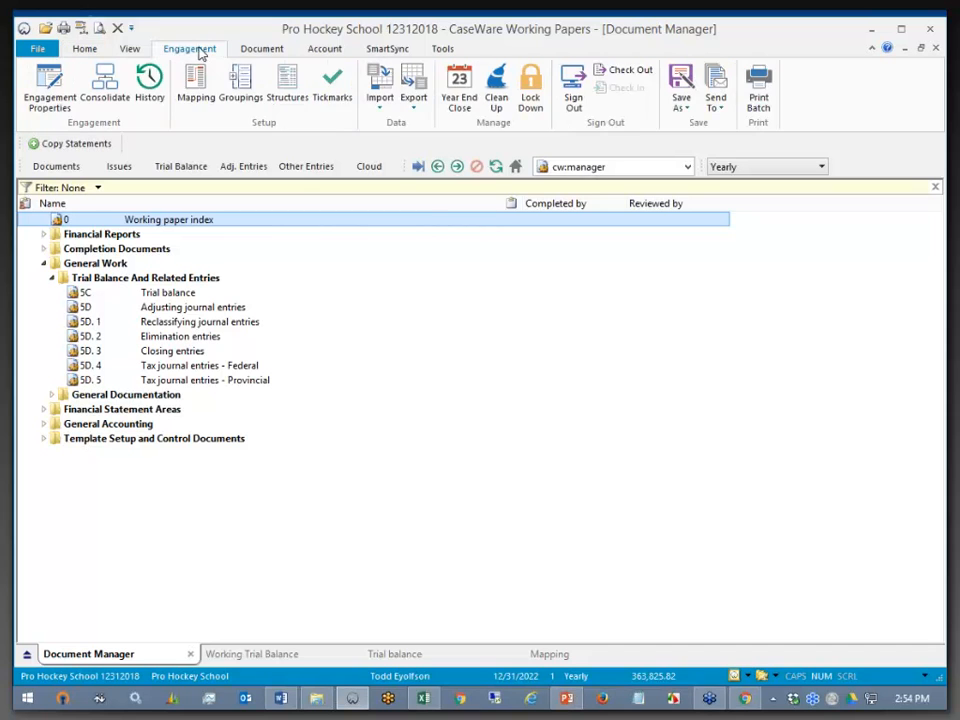
pyautogui.click(409, 104)
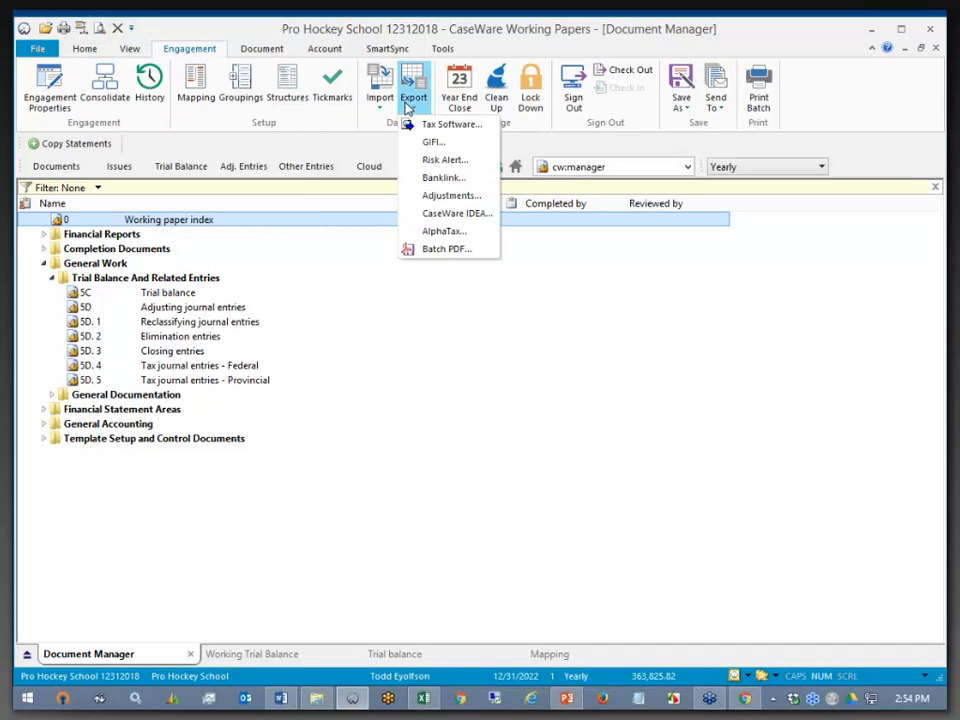
pyautogui.click(466, 196)
pyautogui.click(464, 244)
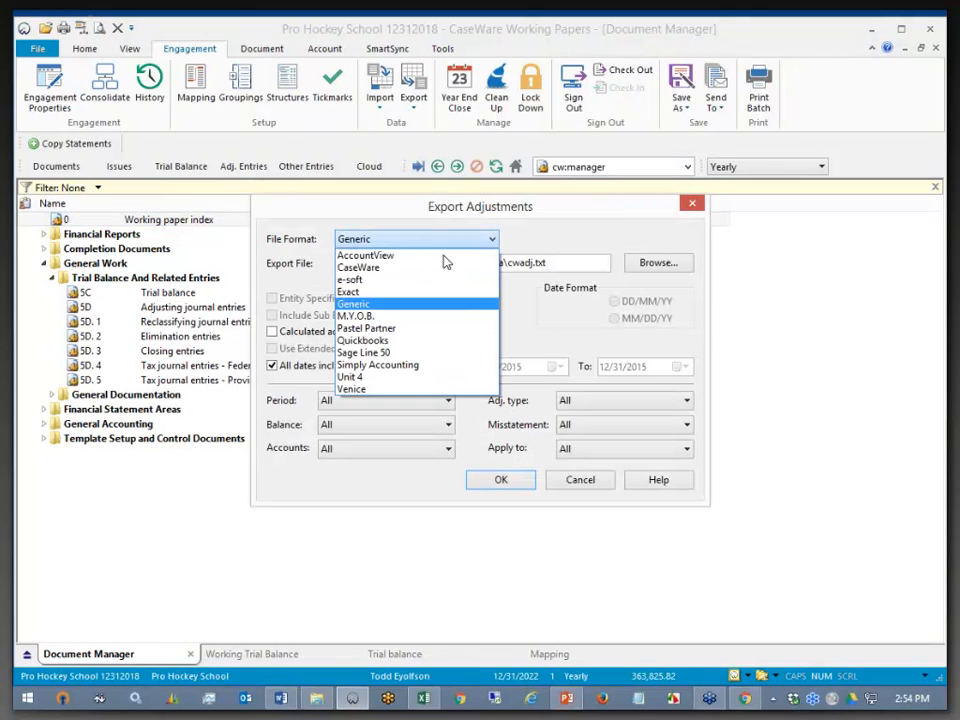
pyautogui.click(402, 341)
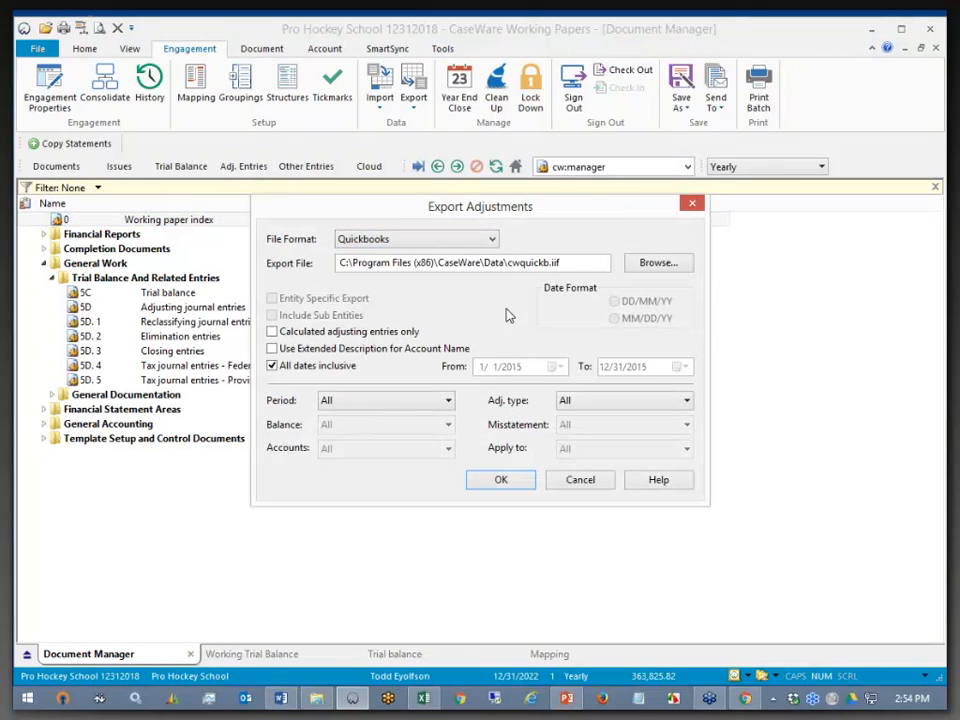
# - Save the export as cwquickb.iif on the Desktop and run it to completion
pyautogui.click(570, 262)
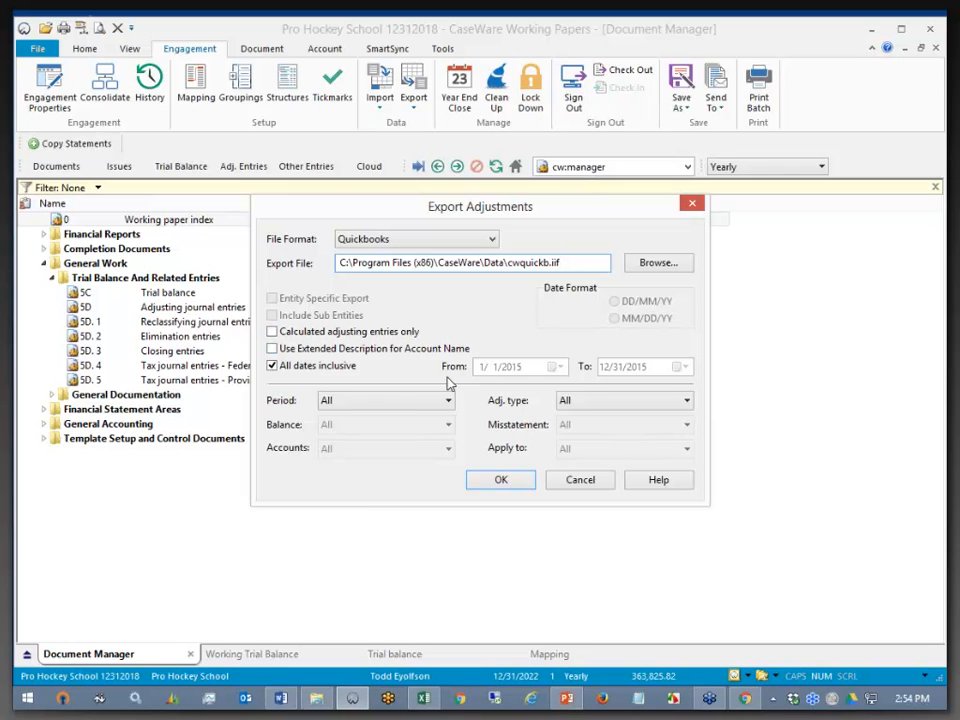
pyautogui.click(503, 480)
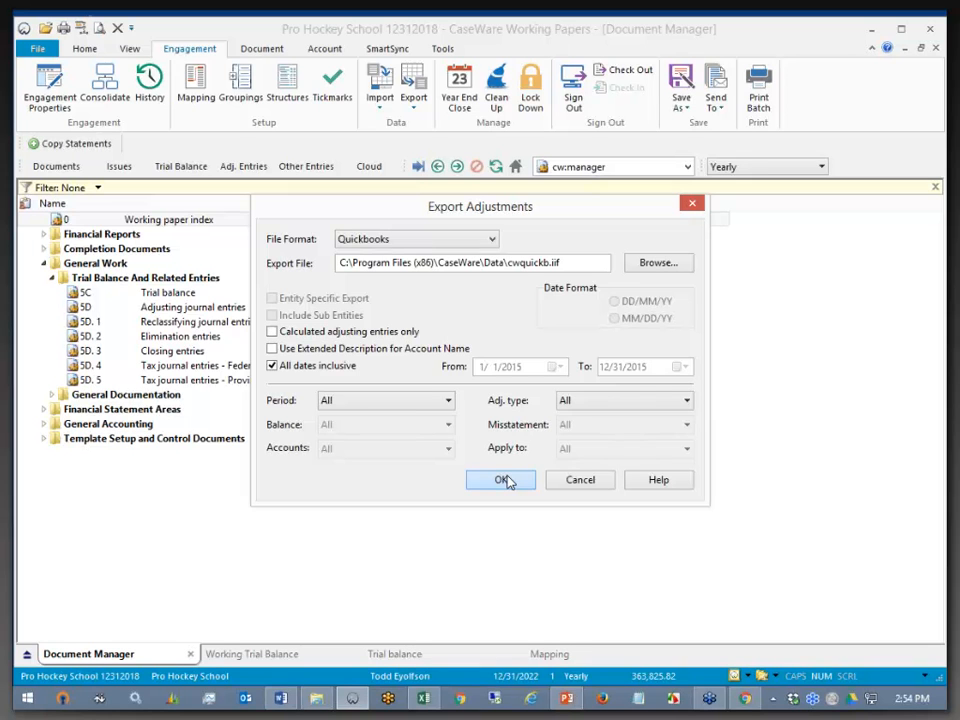
pyautogui.moveTo(560, 262); pyautogui.dragTo(508, 262)
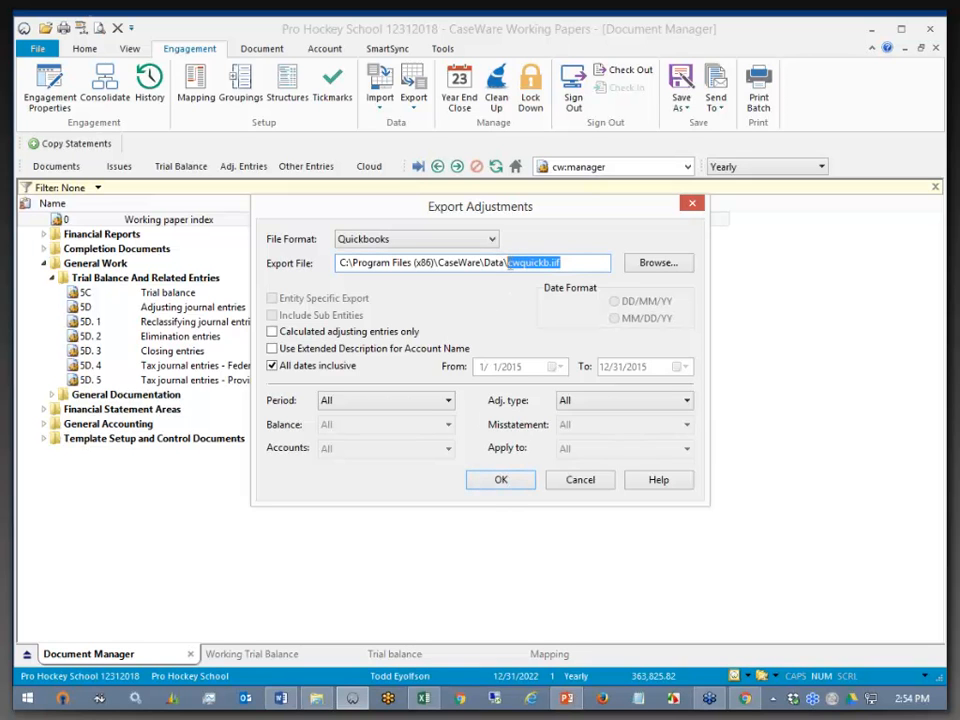
pyautogui.click(648, 266)
pyautogui.click(295, 305)
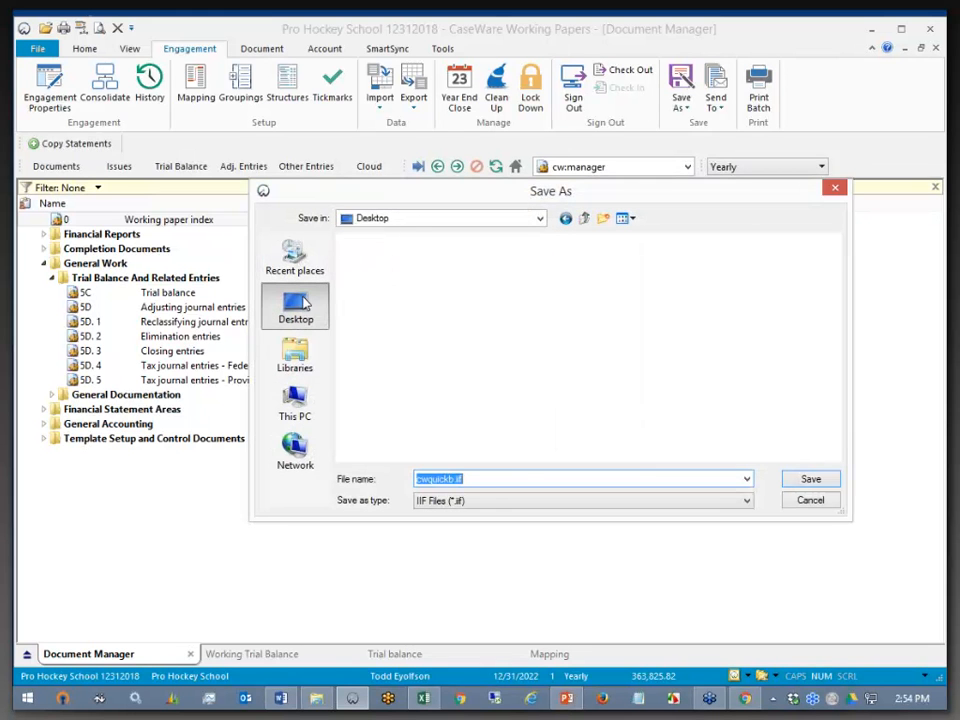
pyautogui.click(808, 481)
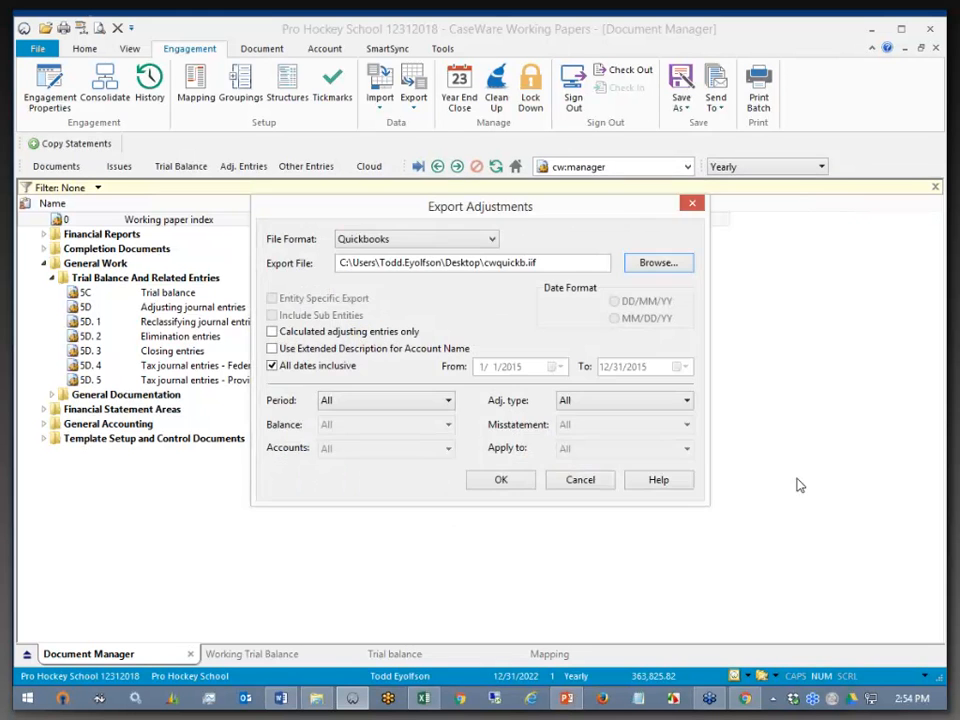
pyautogui.click(506, 482)
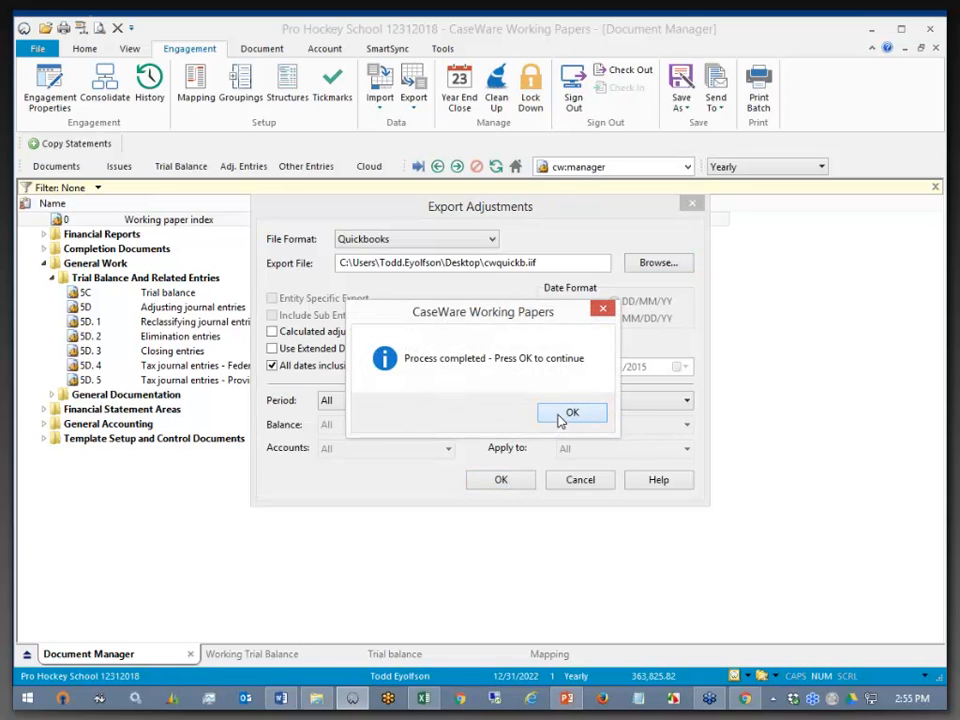
pyautogui.click(560, 418)
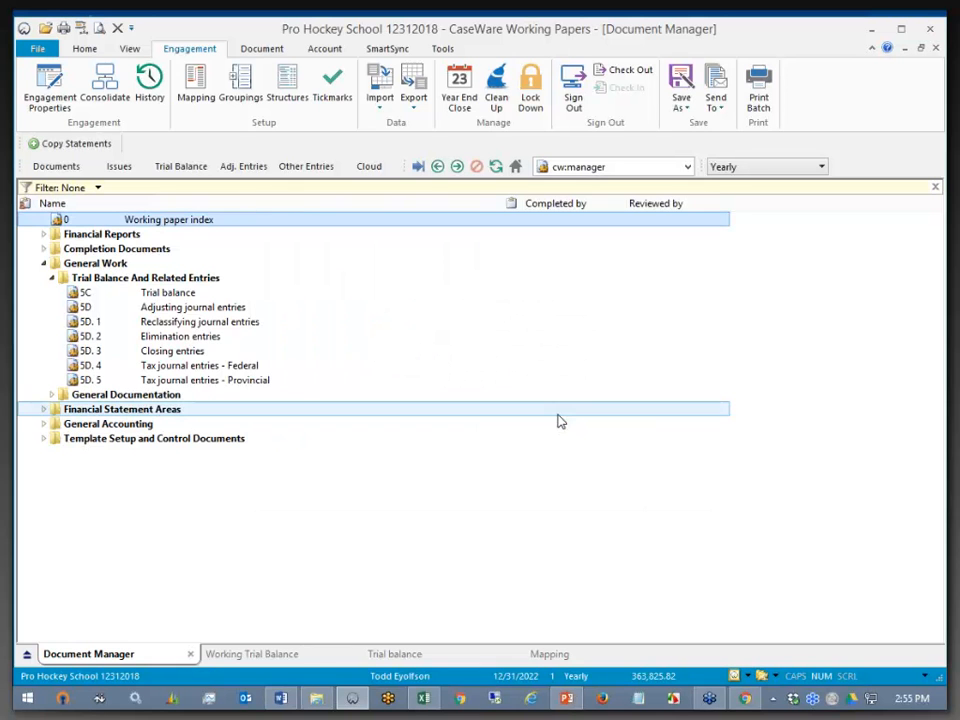
# - Log in to QuickBooks Online via the CaseWare bookmark and open the CaseWare Integration with QBO client
pyautogui.click(746, 699)
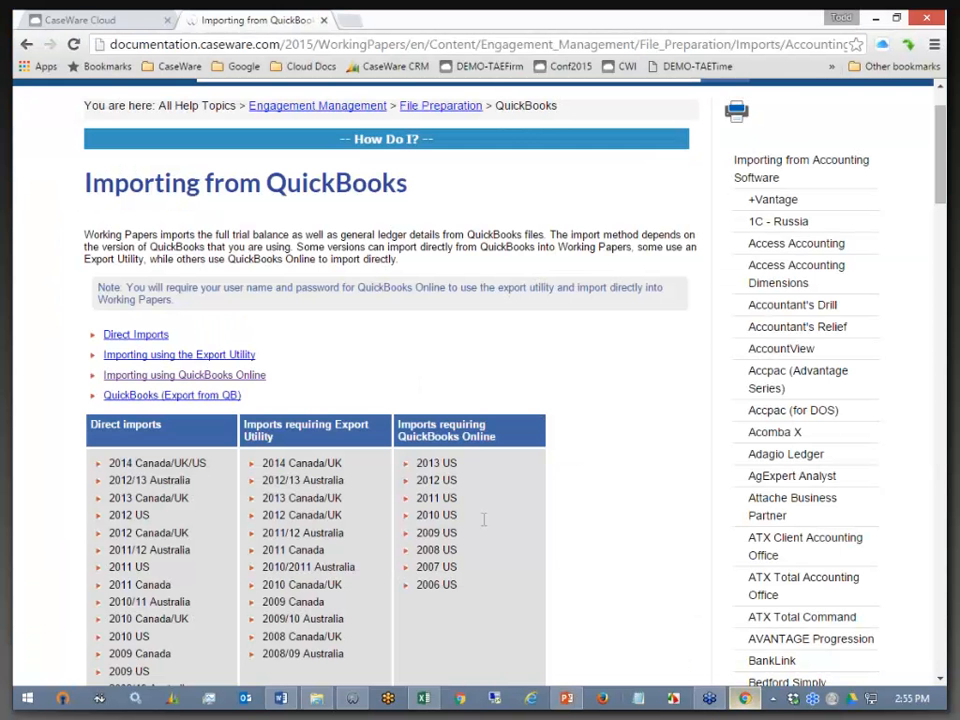
pyautogui.click(171, 68)
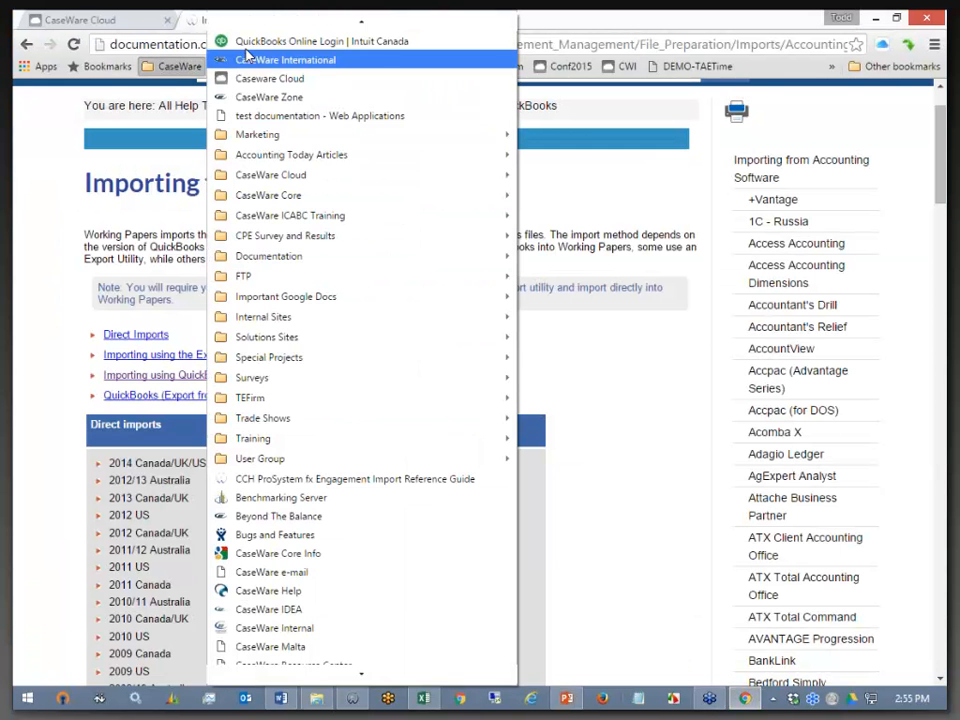
pyautogui.click(252, 39)
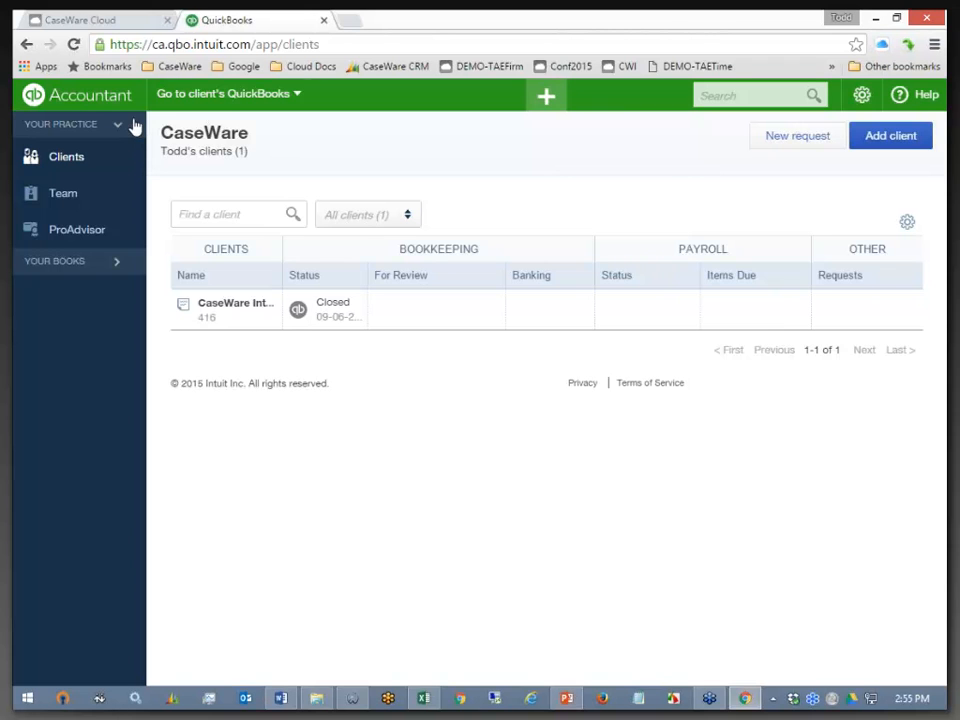
pyautogui.click(206, 98)
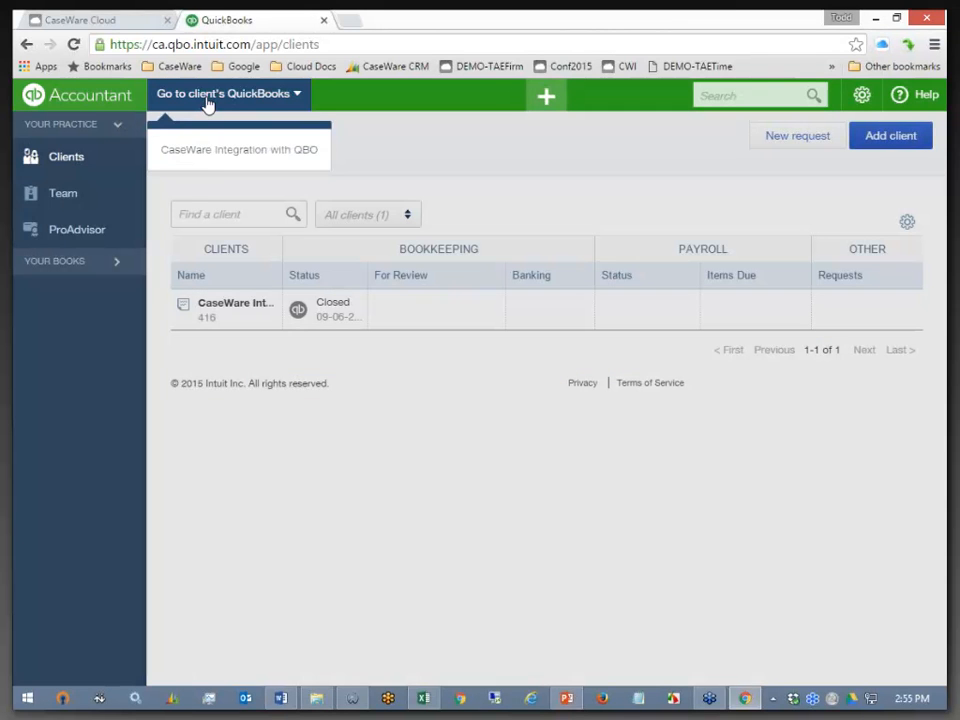
pyautogui.click(210, 153)
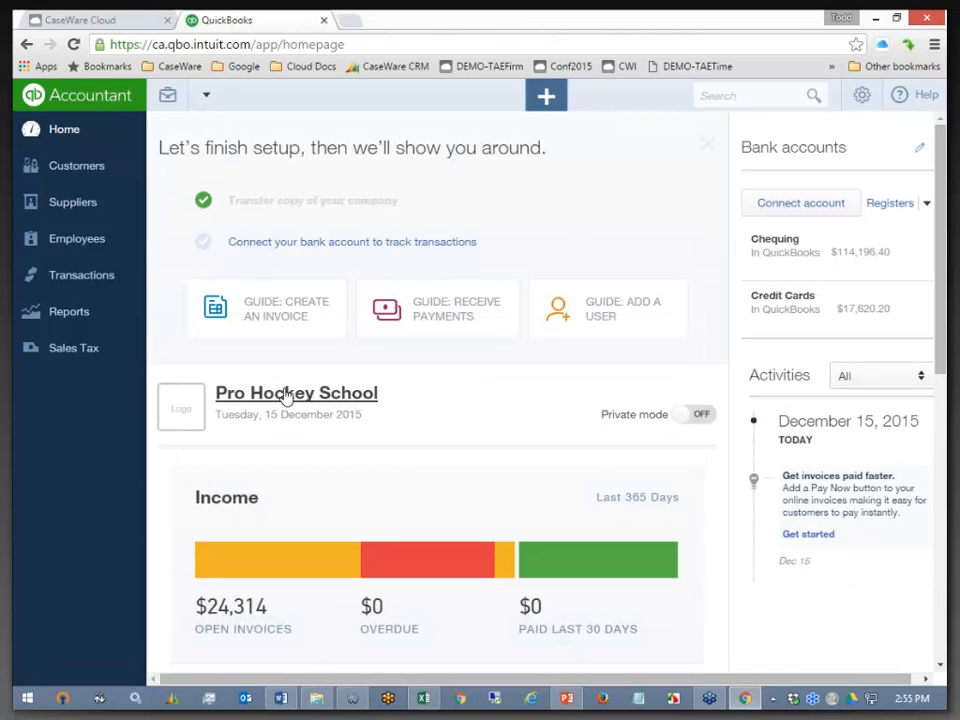
# - Accept Pro Hockey School's existing details in the Welcome to QuickBooks setup form
pyautogui.click(285, 395)
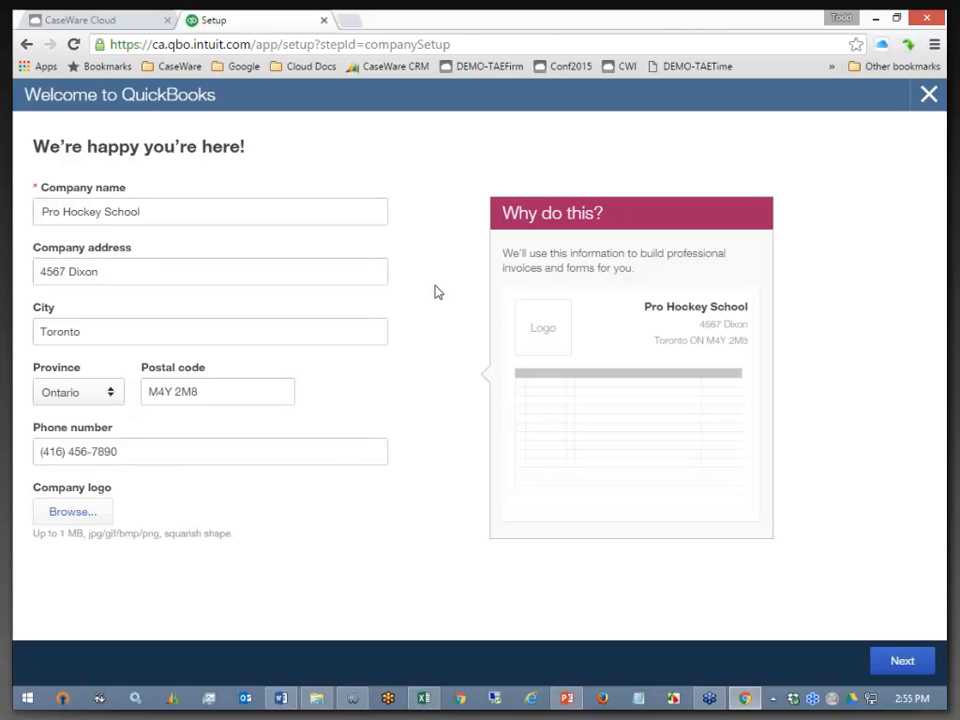
pyautogui.click(900, 662)
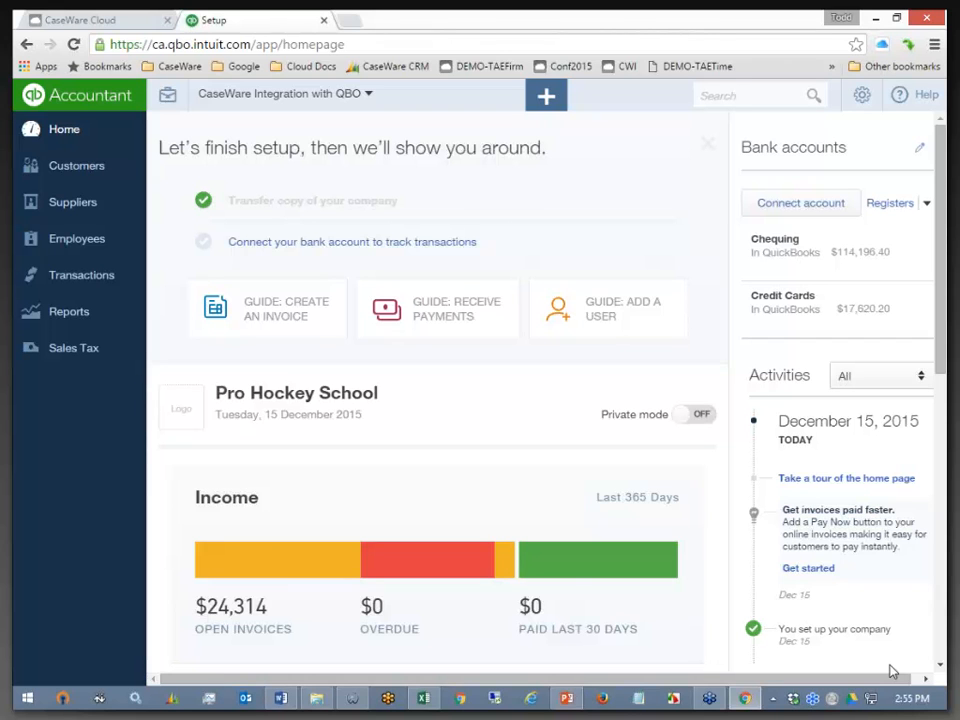
# - View the Import Data options, browse the Reports page, then bring up the gear menu again
pyautogui.click(862, 97)
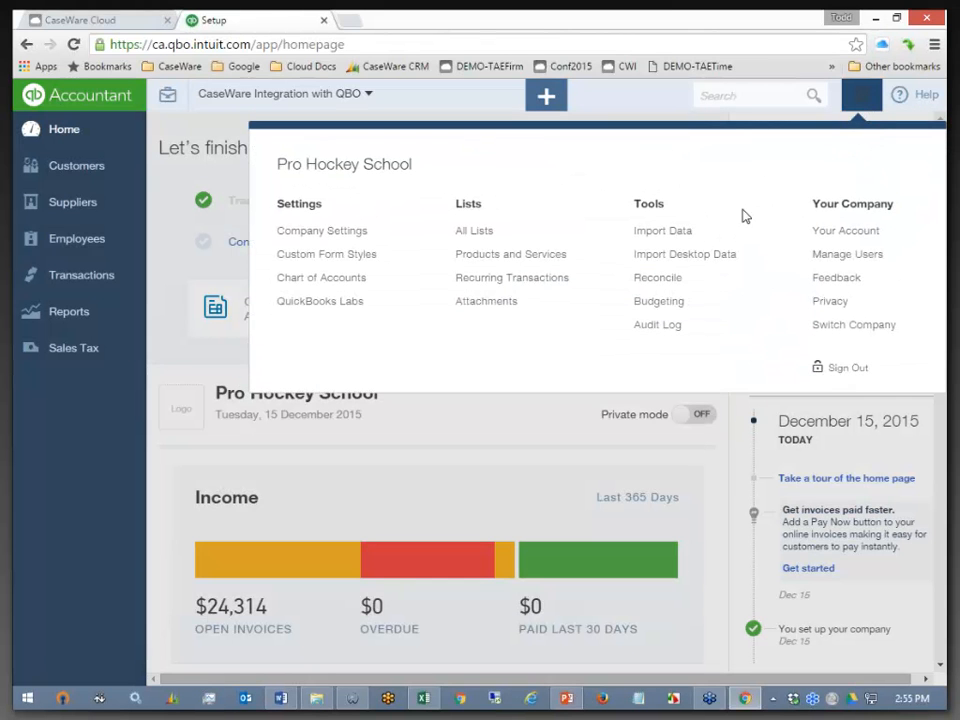
pyautogui.click(679, 236)
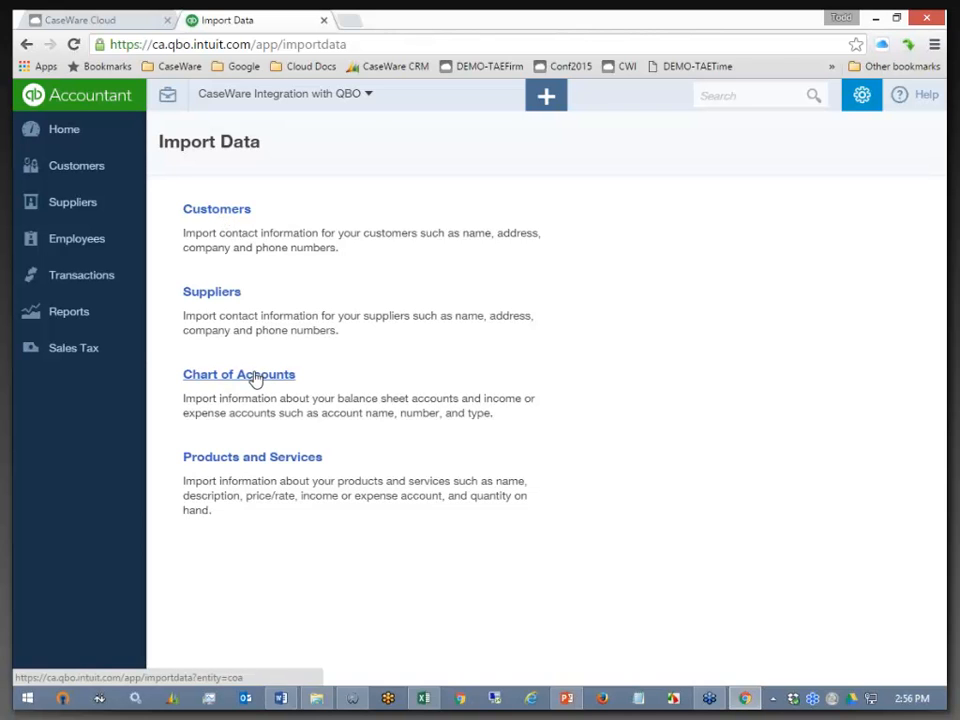
pyautogui.click(92, 319)
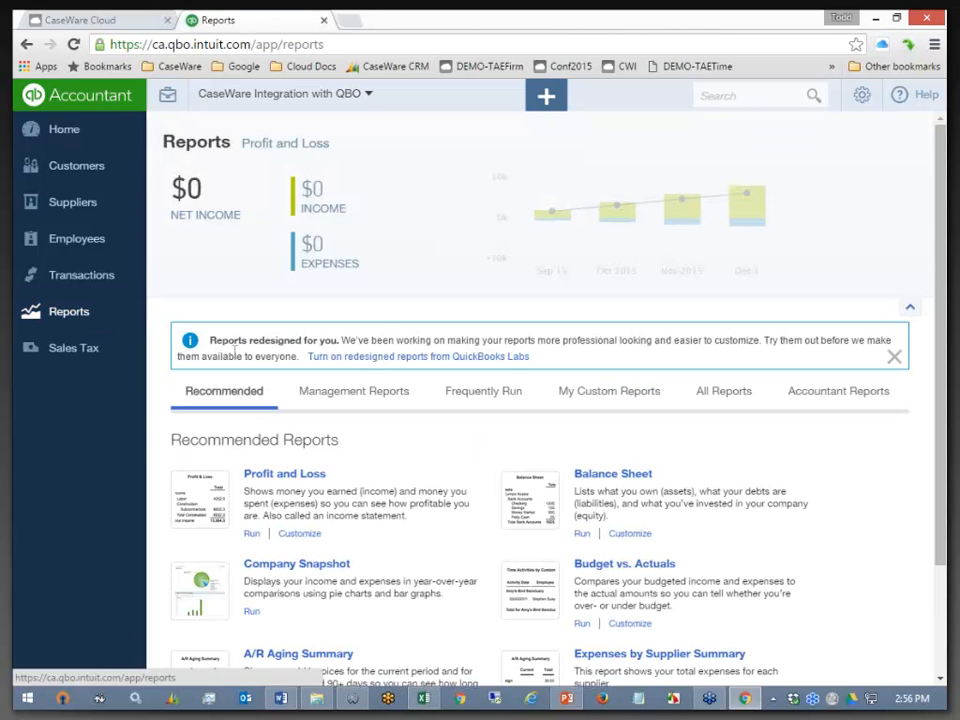
pyautogui.scroll(-1, 383, 450)
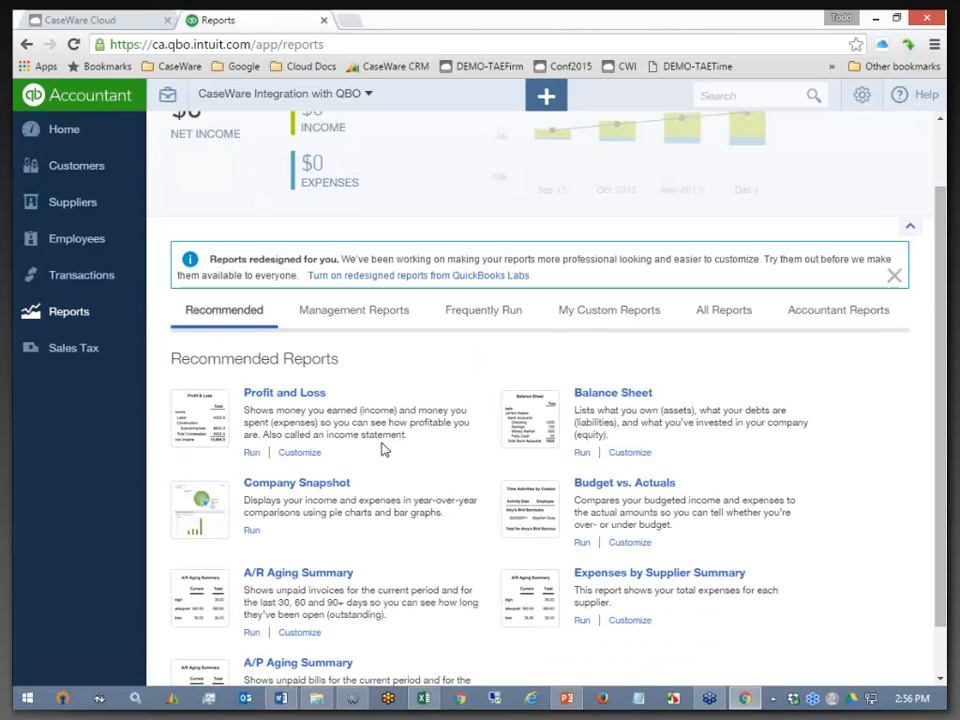
pyautogui.scroll(-1, 383, 450)
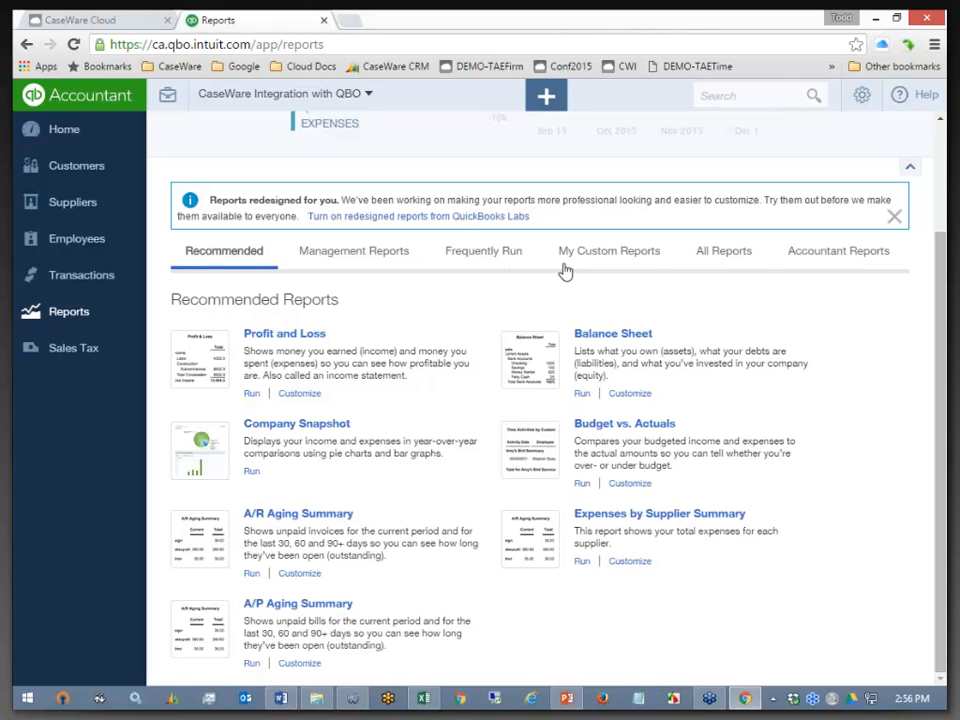
pyautogui.scroll(2, 849, 306)
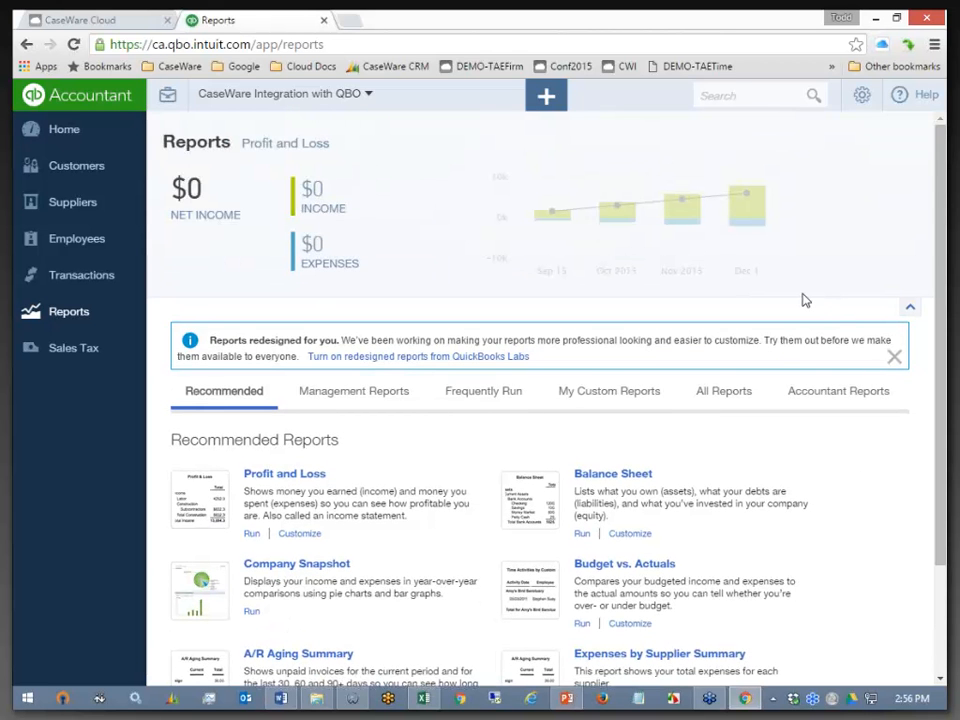
pyautogui.click(858, 102)
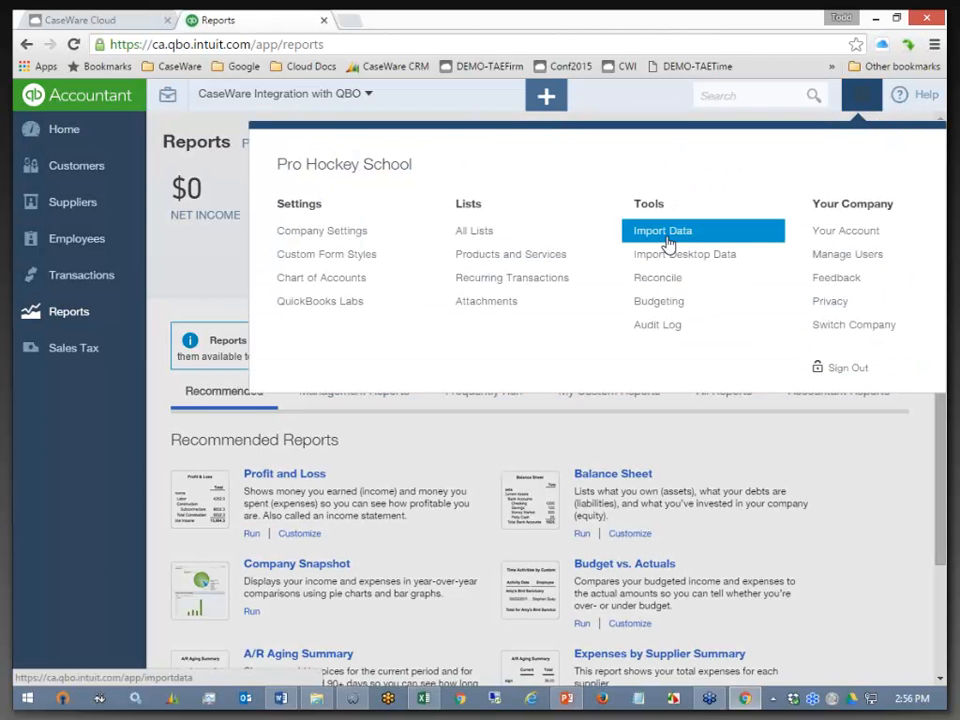
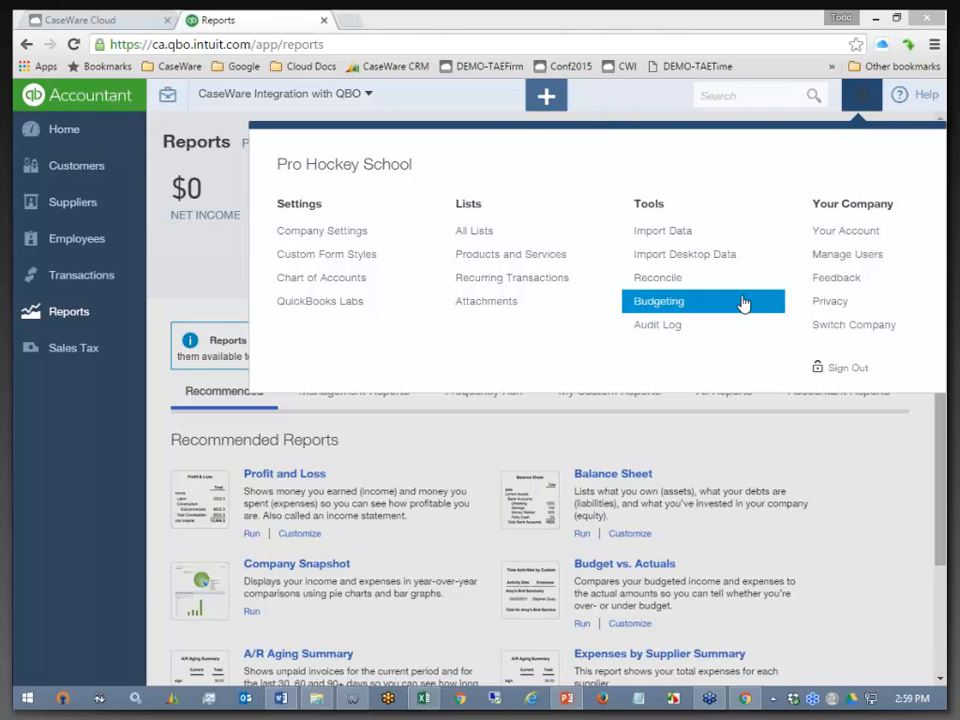
# - Close the settings overview to return to the Reports page showing $0 net income
pyautogui.click(860, 97)
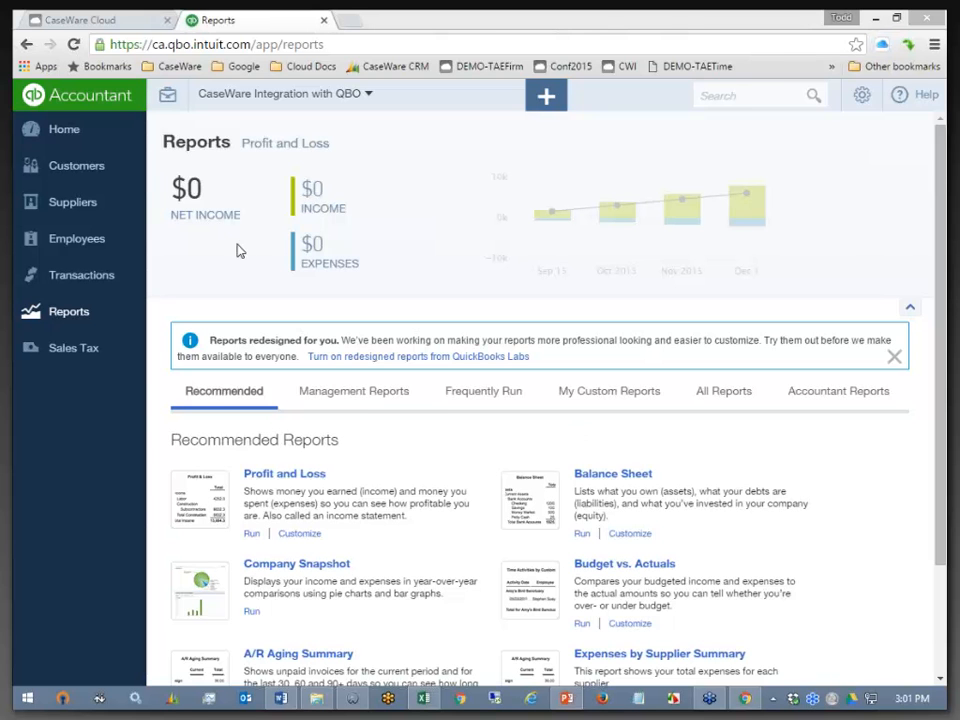
# - Review the Import Desktop Data page, then go to the Tools Import Data page
pyautogui.click(858, 96)
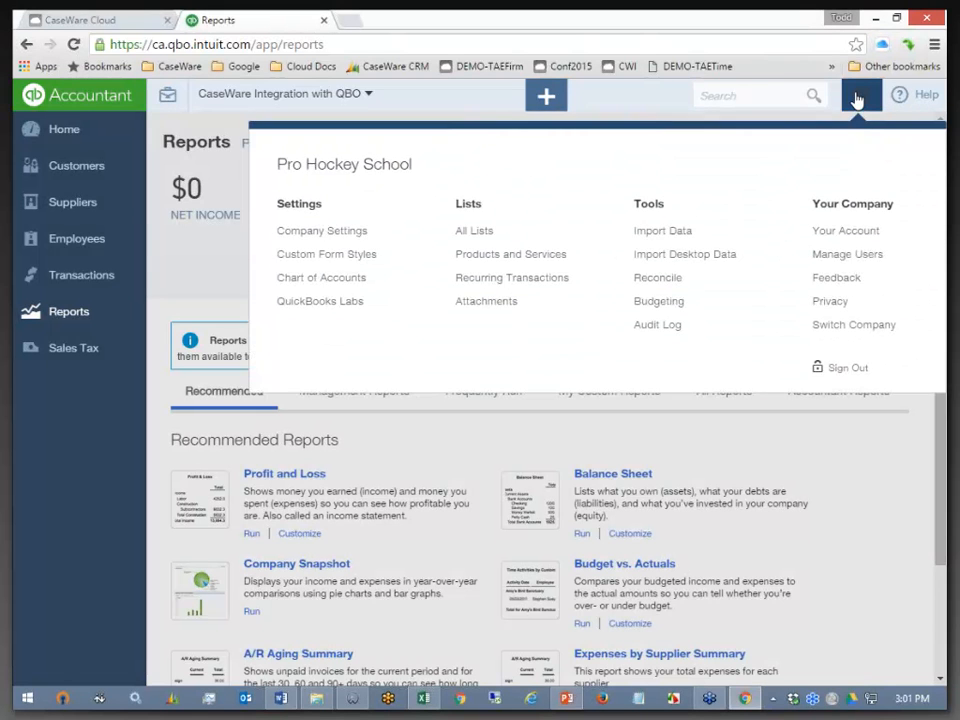
pyautogui.click(685, 256)
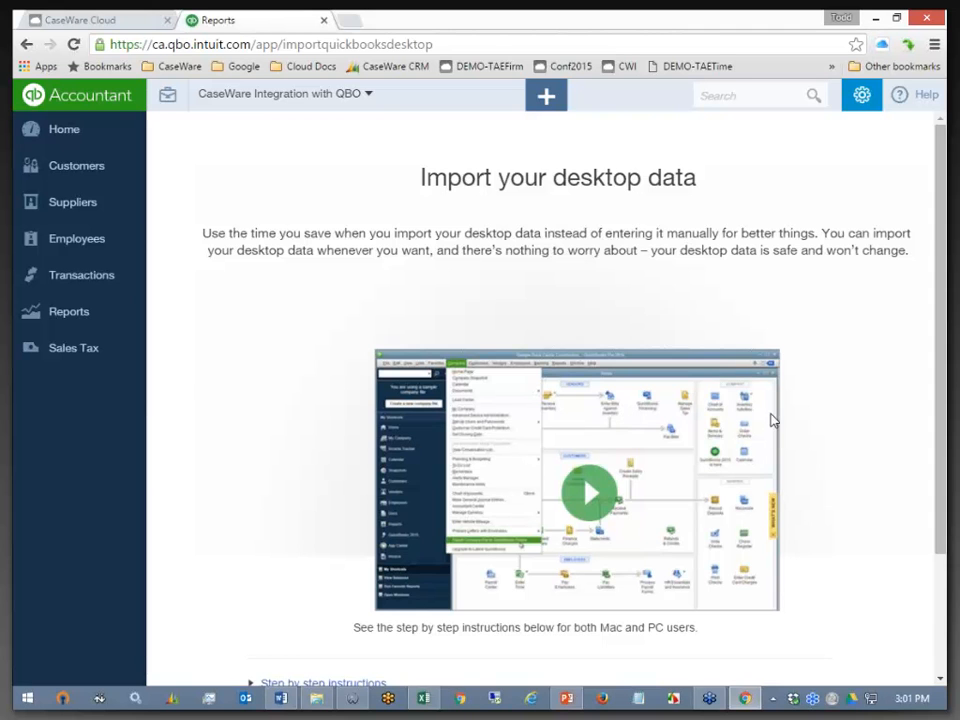
pyautogui.scroll(-3, 771, 420)
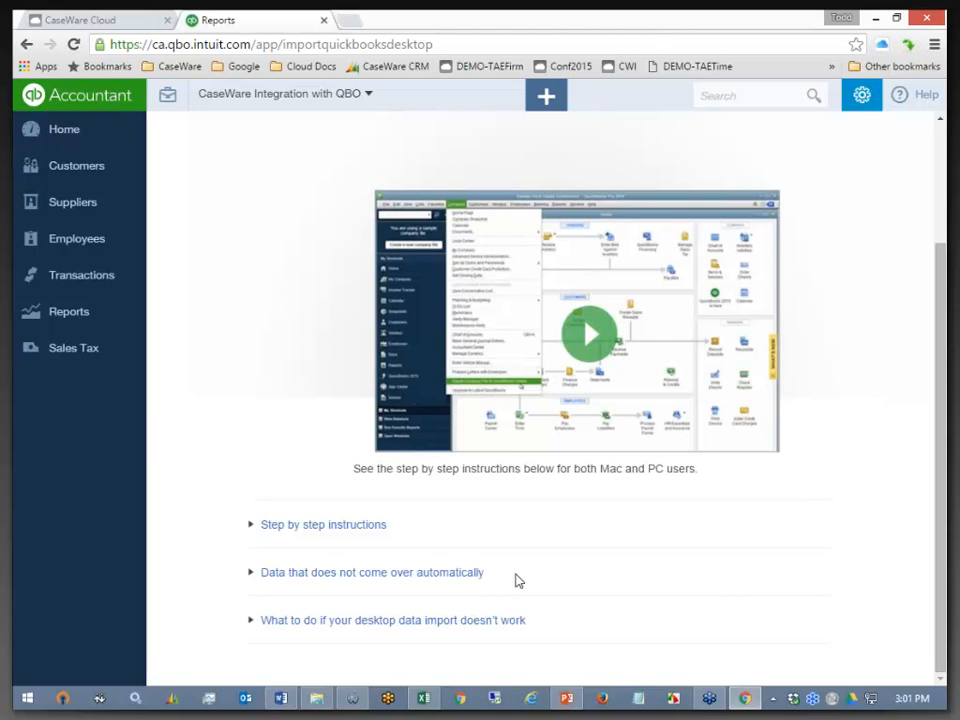
pyautogui.scroll(2, 740, 420)
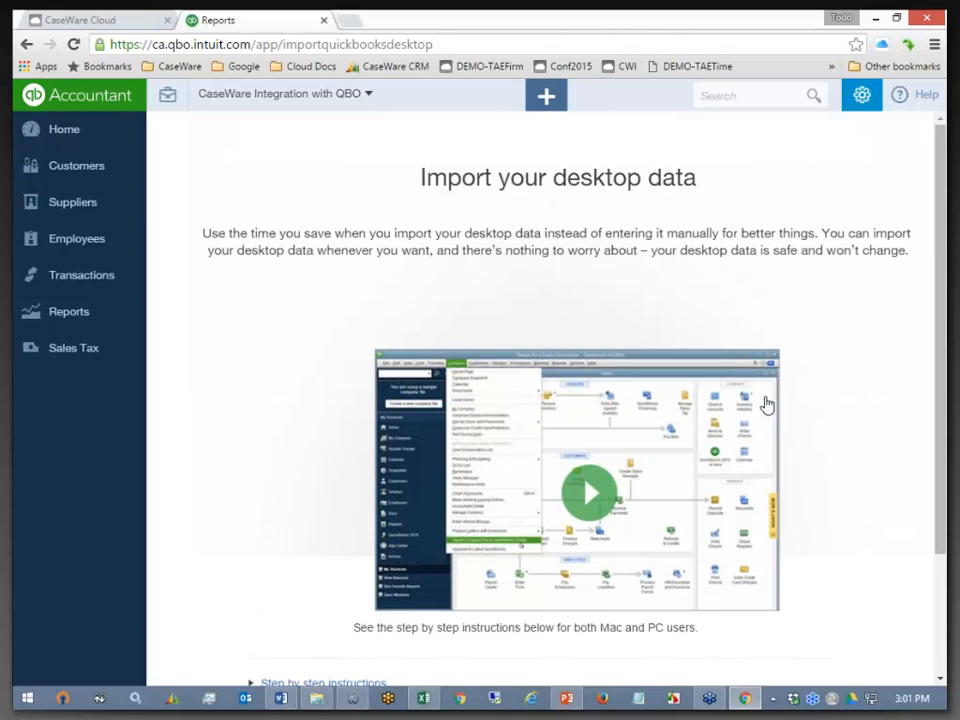
pyautogui.click(864, 96)
pyautogui.click(660, 230)
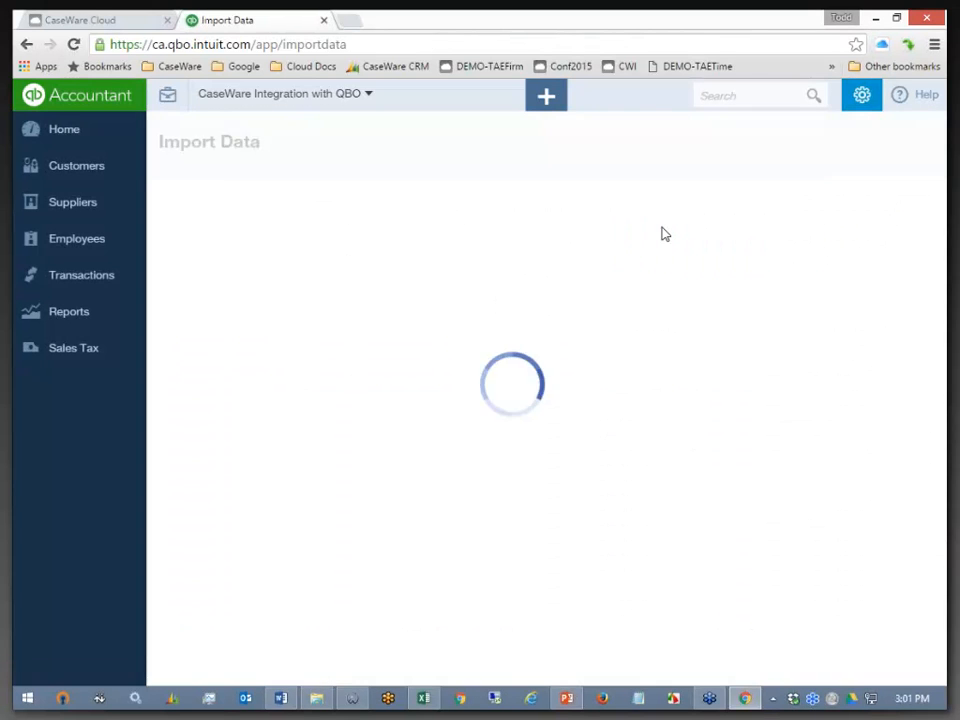